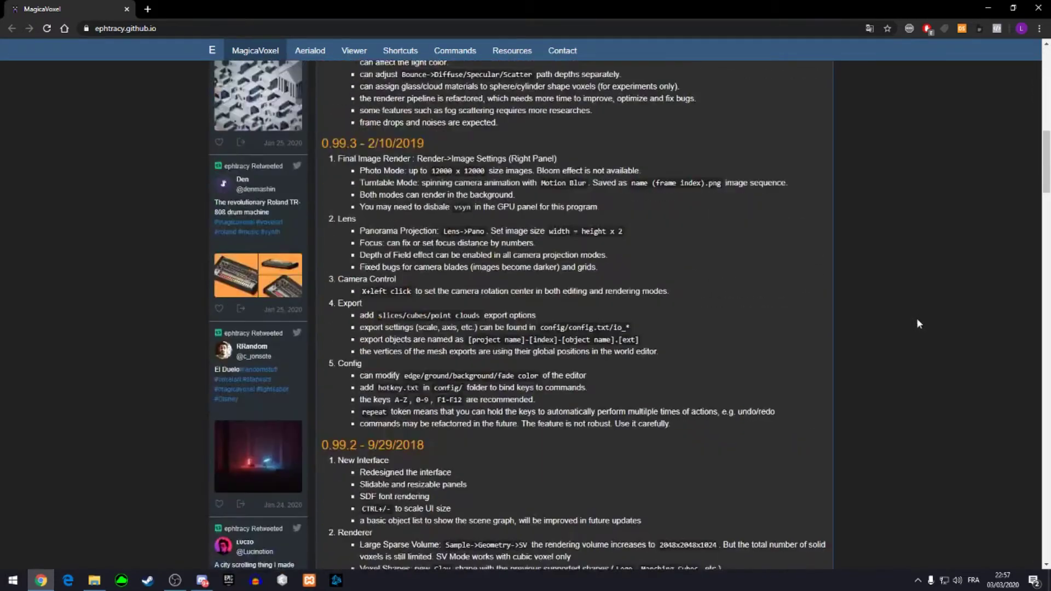
# - Download the win64 0.99.4.2 release from the MagicaVoxel website
pyautogui.scroll(10, 916, 318)
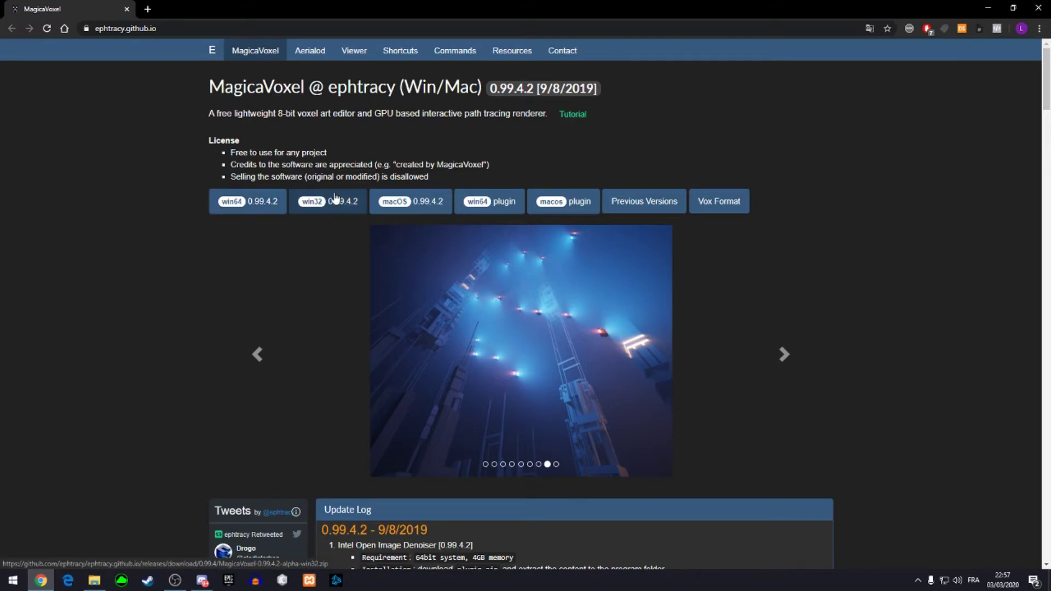
pyautogui.click(259, 206)
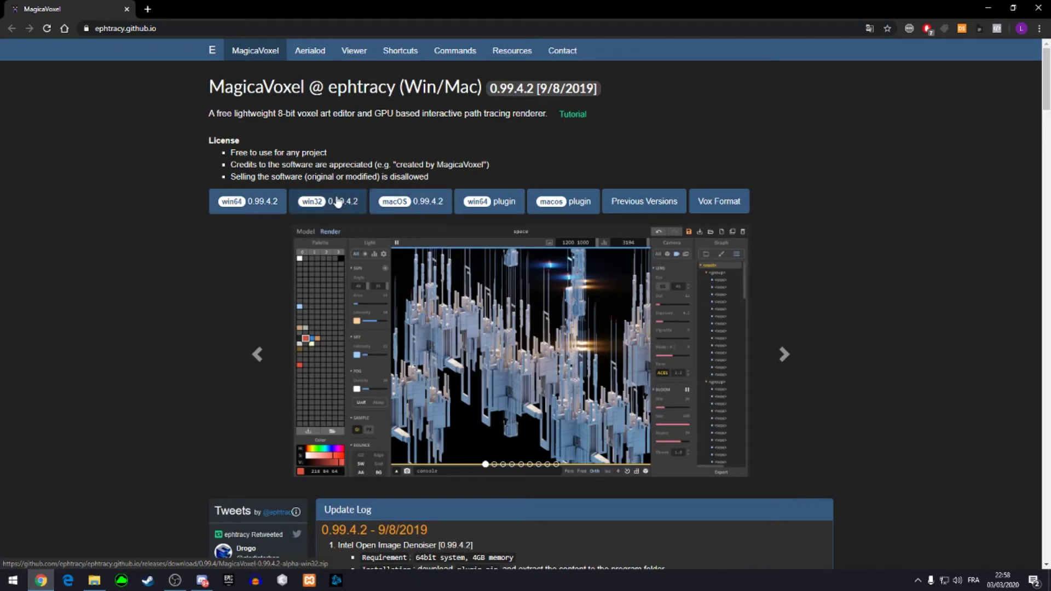
pyautogui.click(12, 580)
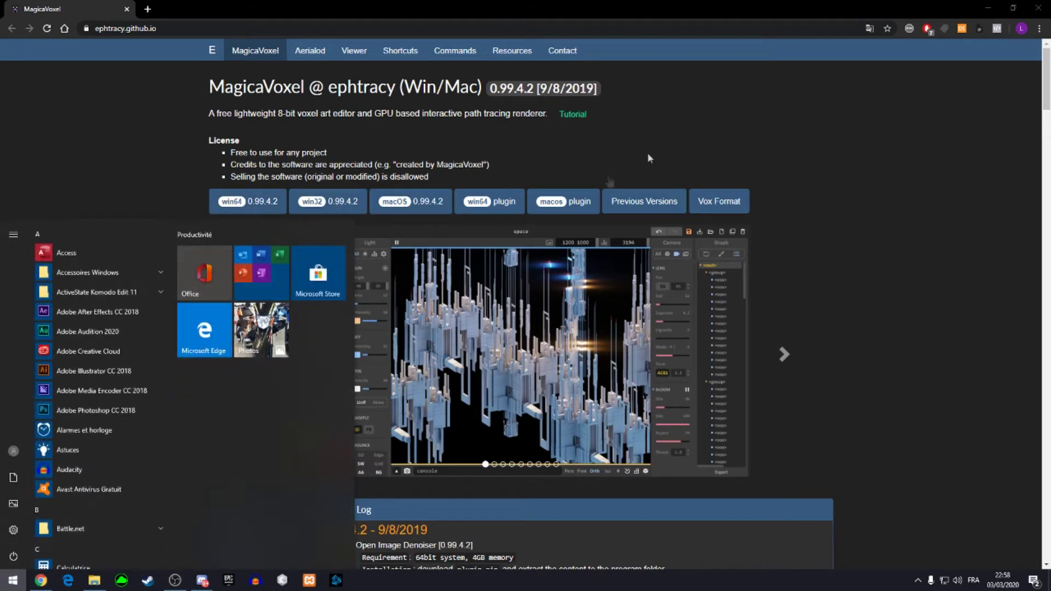
pyautogui.click(713, 130)
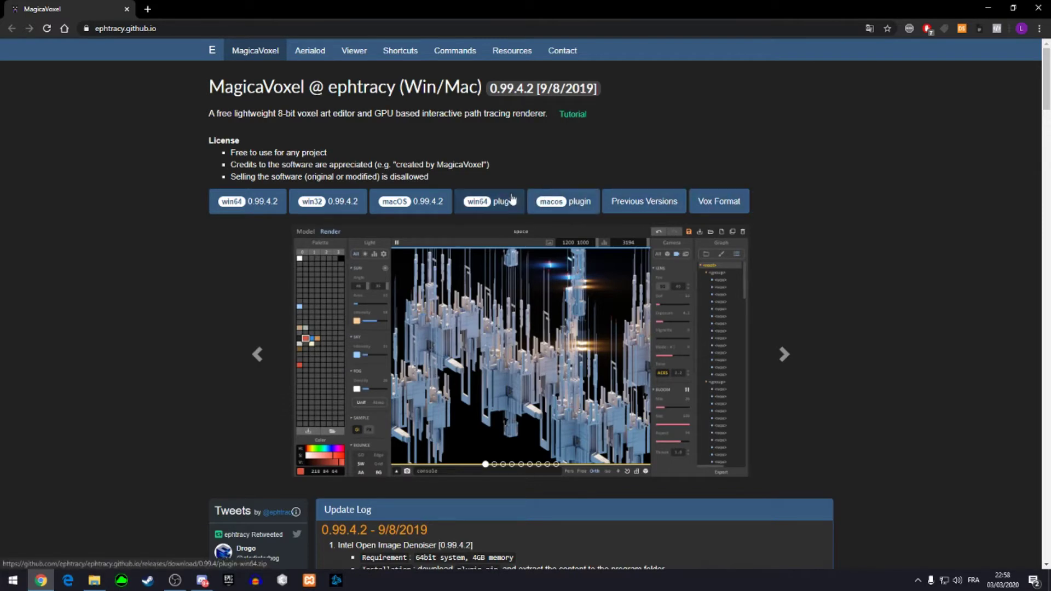
# - Scroll through the Update Log on the download page
pyautogui.scroll(-2, 656, 140)
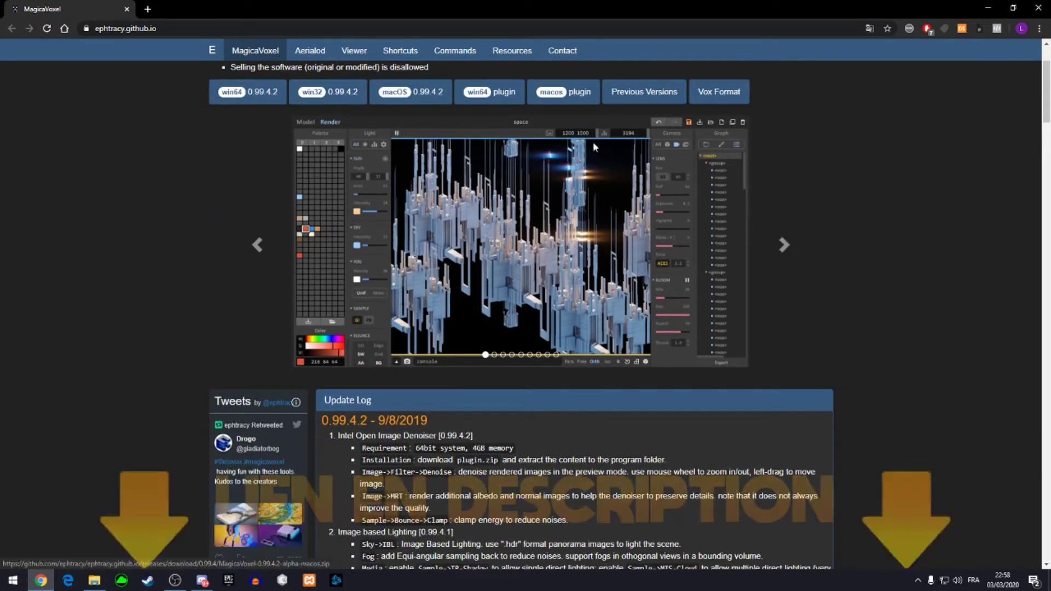
pyautogui.scroll(-3, 927, 176)
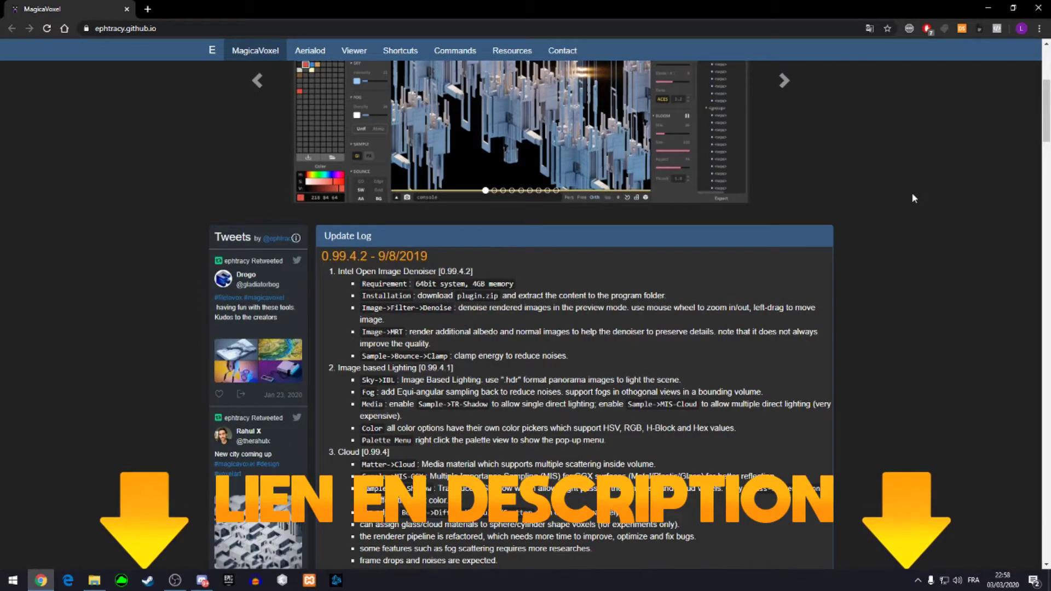
pyautogui.scroll(-4, 908, 194)
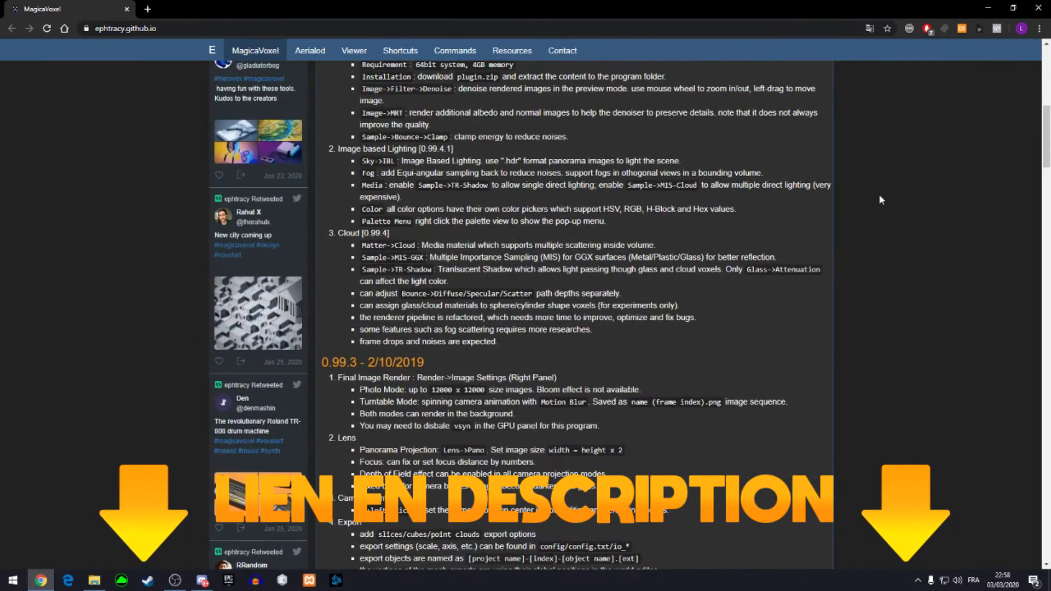
pyautogui.scroll(3, 879, 199)
pyautogui.scroll(-3, 820, 212)
pyautogui.scroll(-5, 821, 212)
pyautogui.scroll(-3, 821, 212)
pyautogui.scroll(-5, 821, 212)
pyautogui.scroll(3, 820, 213)
pyautogui.scroll(5, 500, 353)
pyautogui.scroll(5, 500, 353)
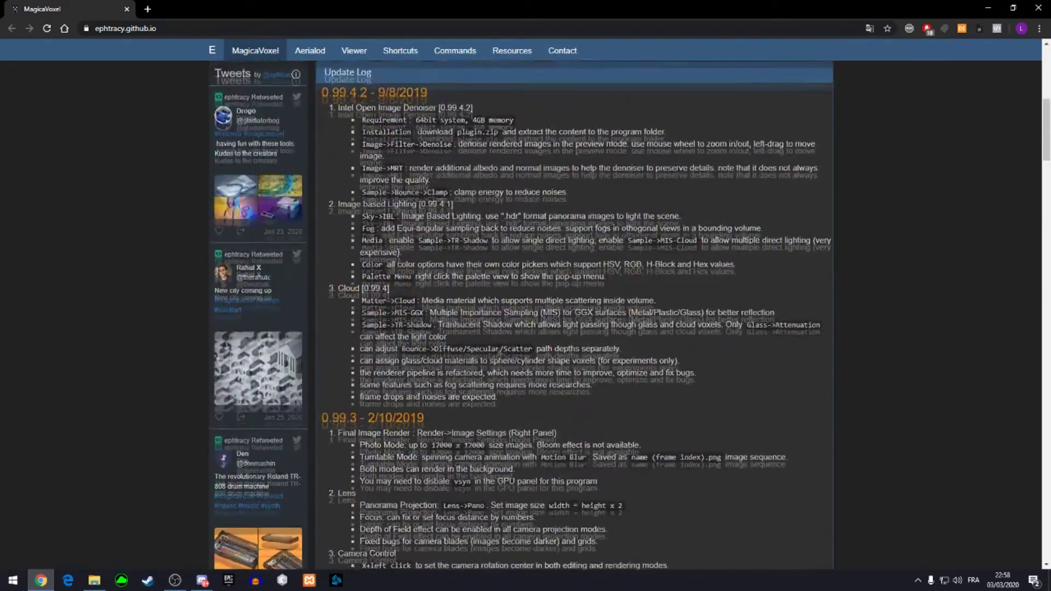
pyautogui.scroll(5, 497, 347)
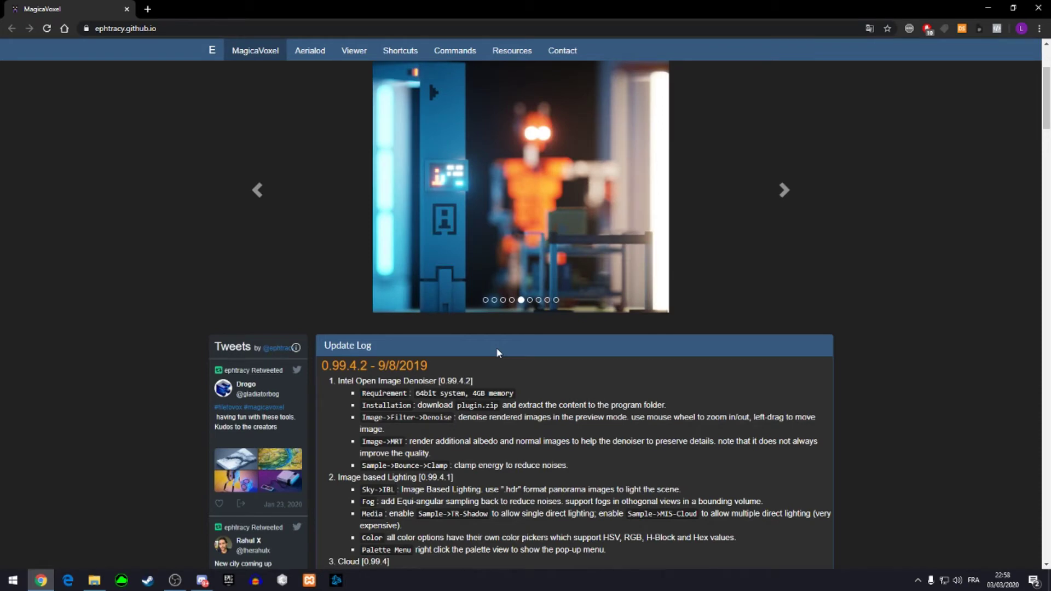
# - Highlight the release date, 4GB memory requirement and plugin notes, then open the MagicaVoxel folder
pyautogui.moveTo(427, 365); pyautogui.dragTo(379, 367)
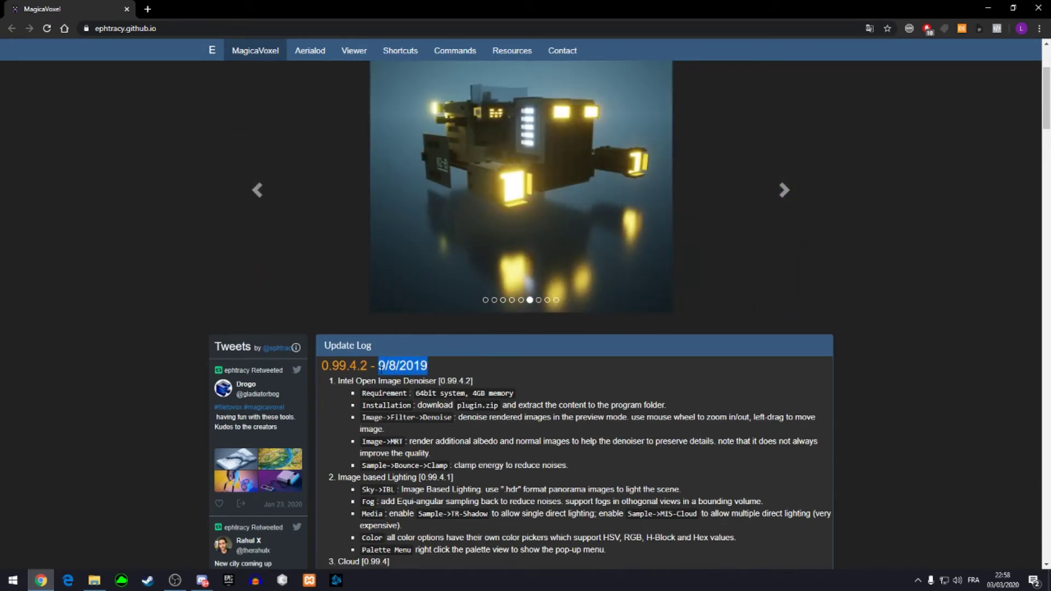
pyautogui.click(430, 368)
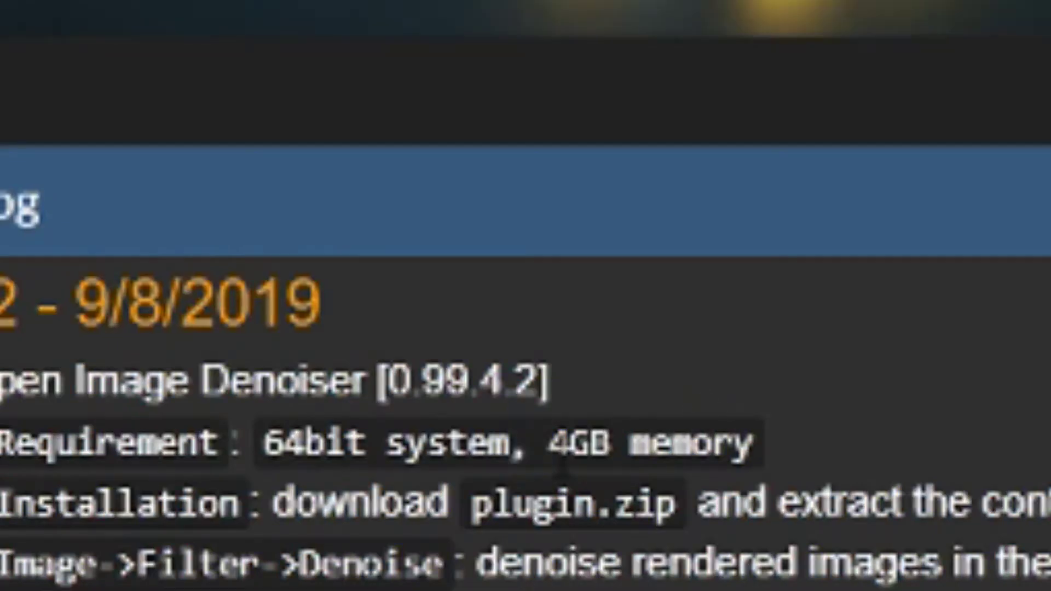
pyautogui.moveTo(474, 393); pyautogui.dragTo(498, 392)
pyautogui.moveTo(861, 495); pyautogui.dragTo(5, 503)
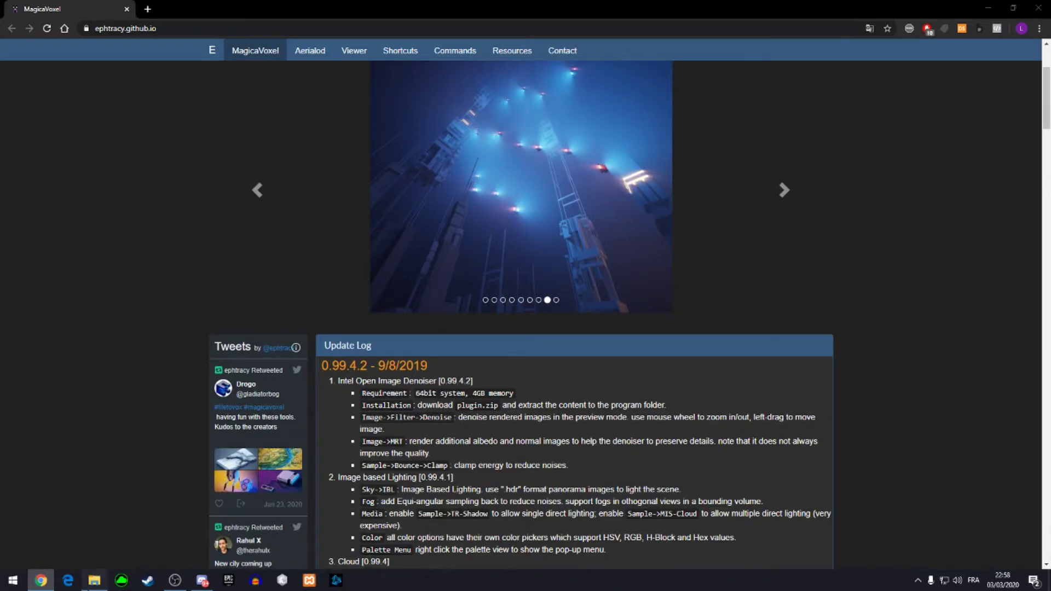
pyautogui.click(95, 580)
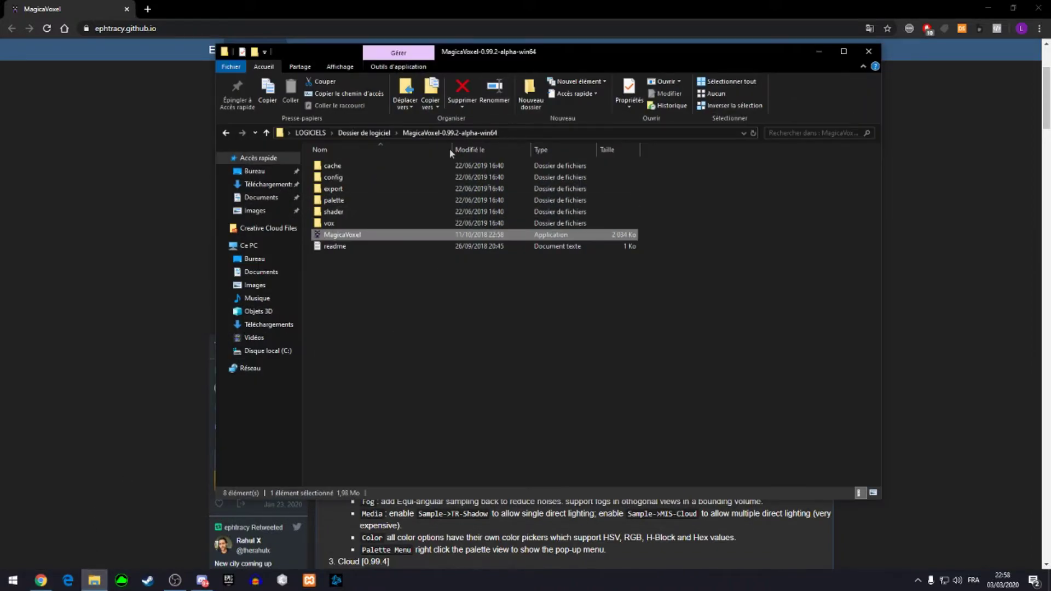
# - Look over the six PNG palette files in the palette folder, then open the vox folder
pyautogui.click(362, 132)
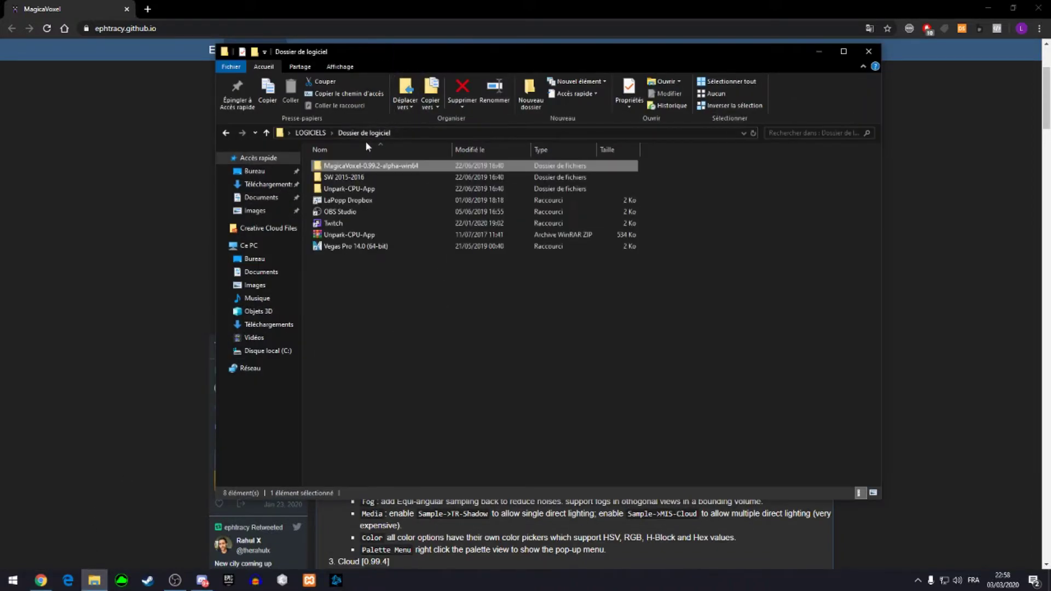
pyautogui.doubleClick(346, 166)
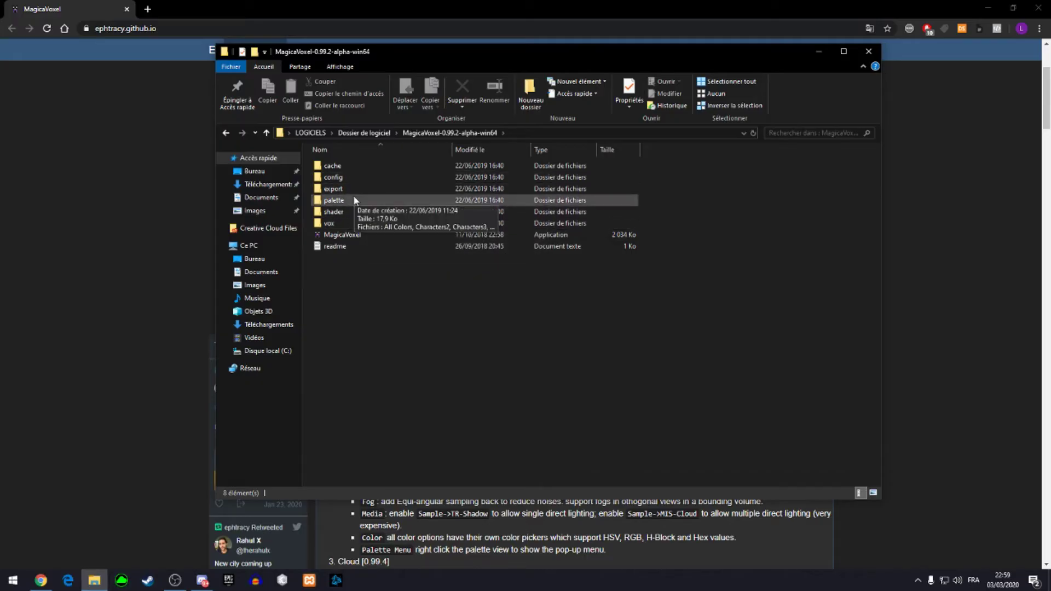
pyautogui.doubleClick(351, 199)
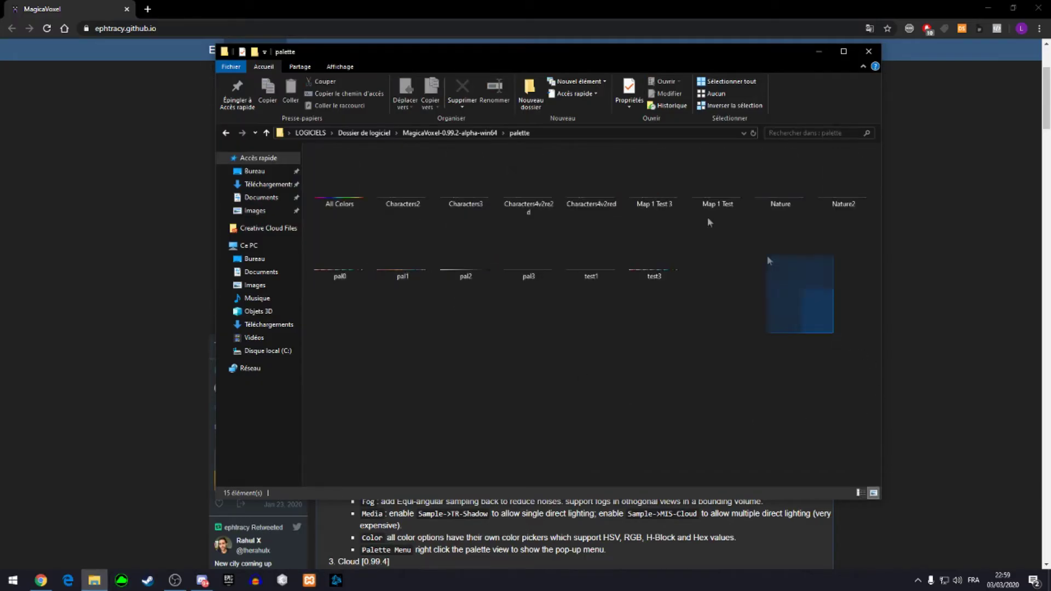
pyautogui.moveTo(872, 331); pyautogui.dragTo(312, 216)
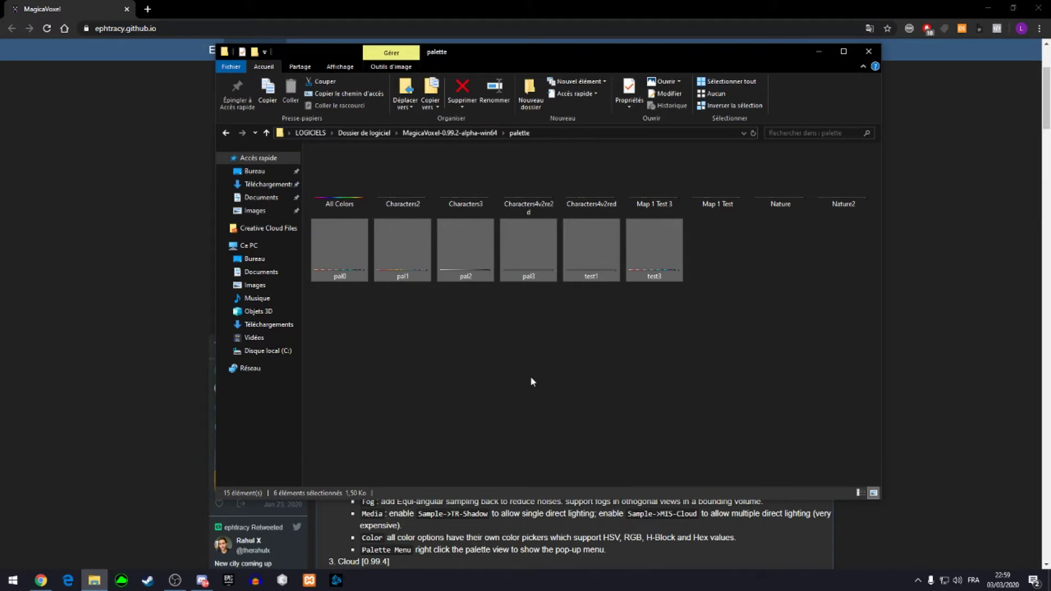
pyautogui.click(531, 377)
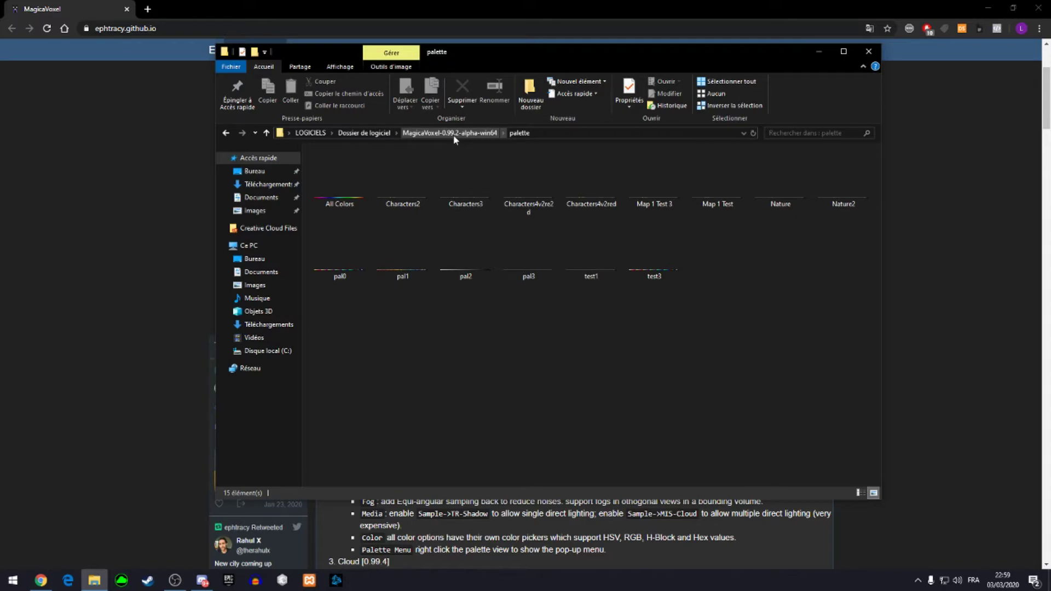
pyautogui.click(454, 135)
pyautogui.doubleClick(360, 222)
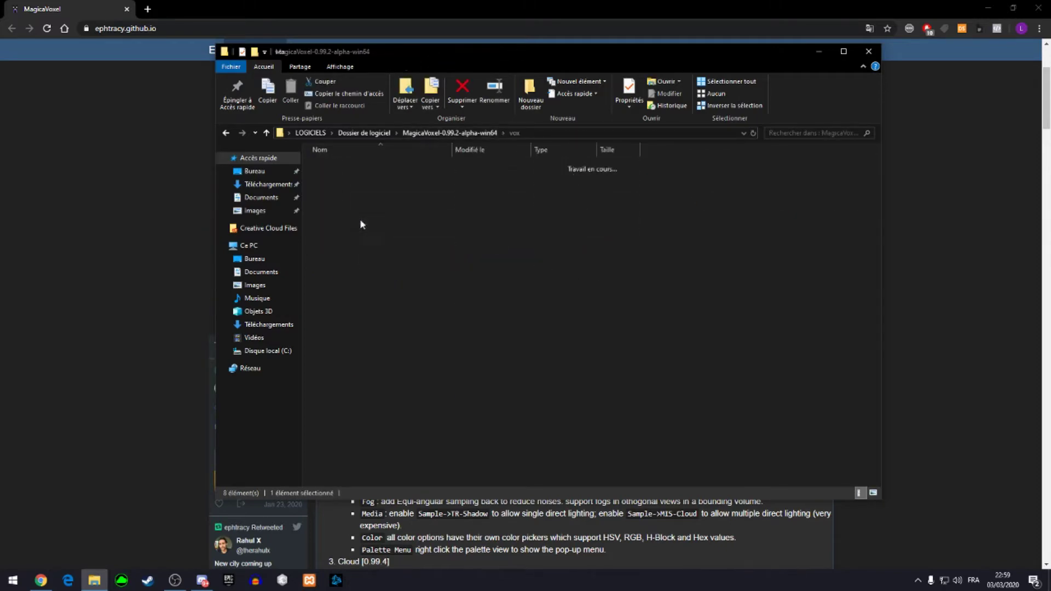
# - Scroll the vox folder and marquee-select its 24 model files, then clear the selection
pyautogui.scroll(-2, 399, 222)
pyautogui.scroll(-5, 399, 222)
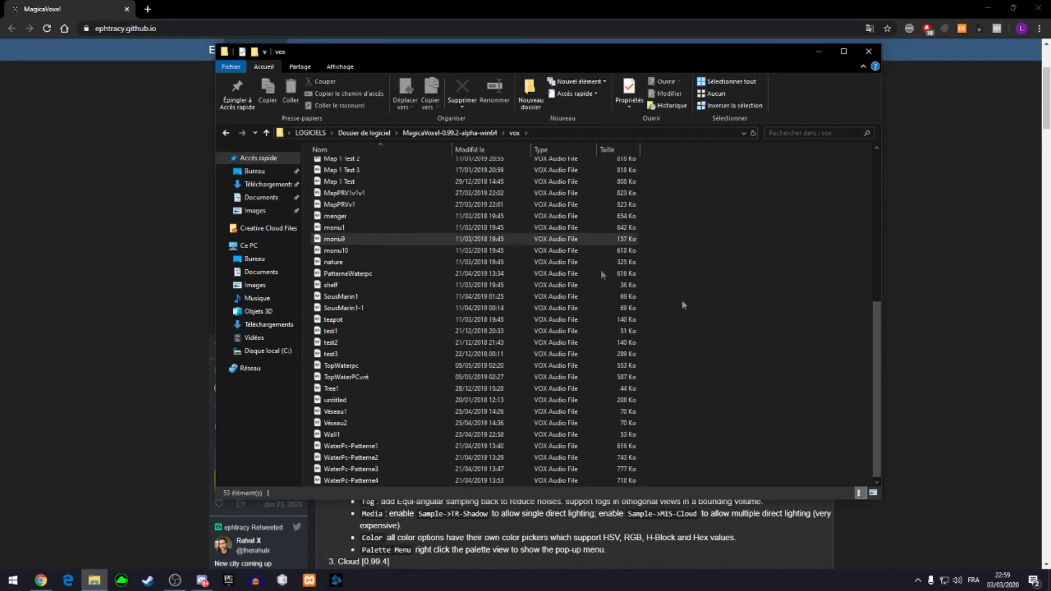
pyautogui.moveTo(726, 462); pyautogui.dragTo(383, 191)
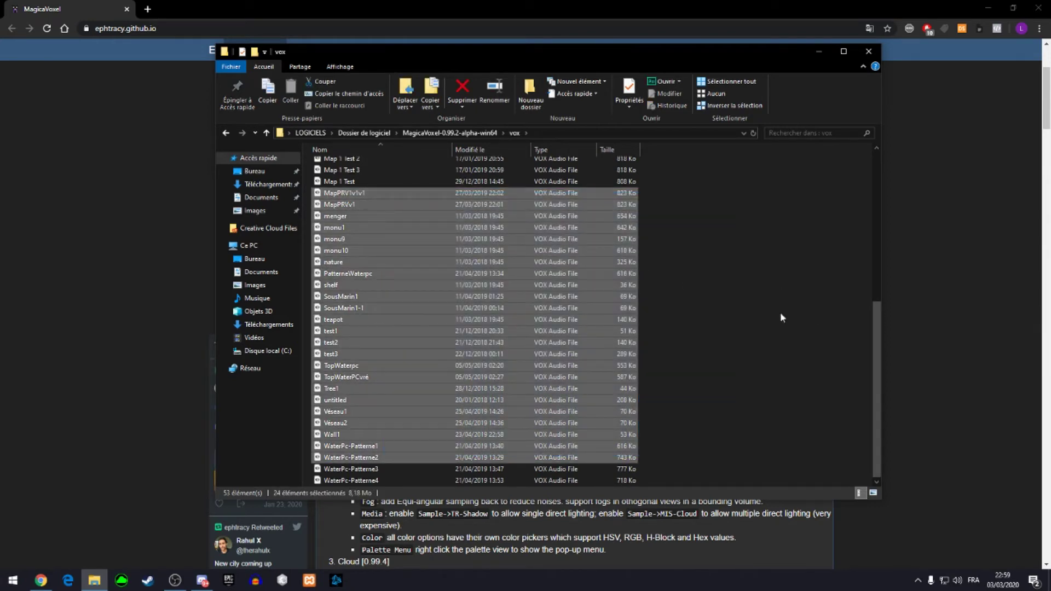
pyautogui.click(782, 318)
pyautogui.scroll(8, 782, 318)
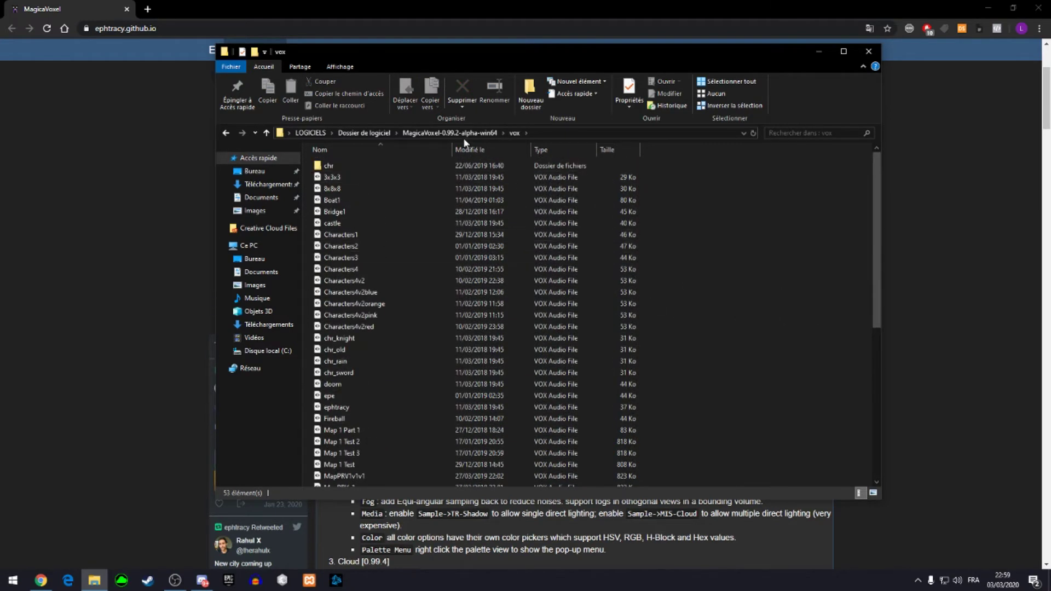
# - Open the export folder and view the properties of the exported Véseau1 file
pyautogui.click(447, 134)
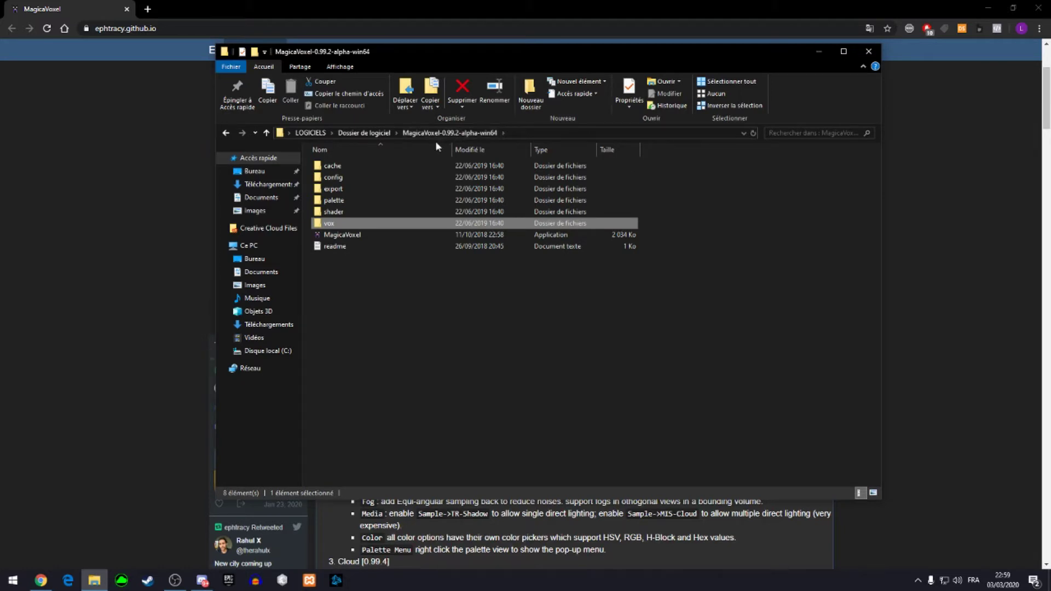
pyautogui.doubleClick(378, 189)
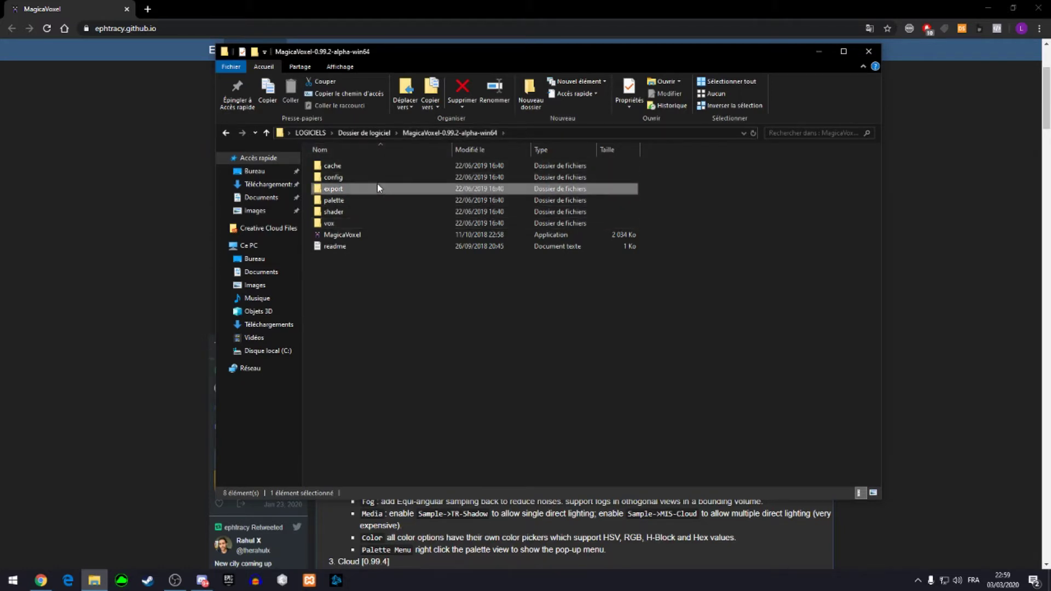
pyautogui.scroll(-3, 400, 197)
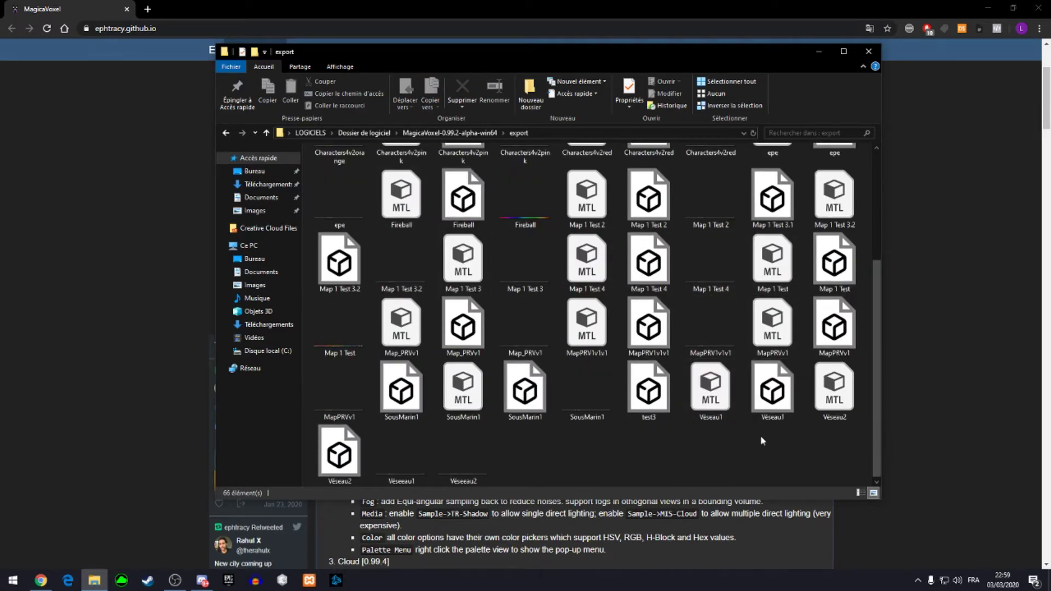
pyautogui.click(771, 416)
pyautogui.rightClick(770, 417)
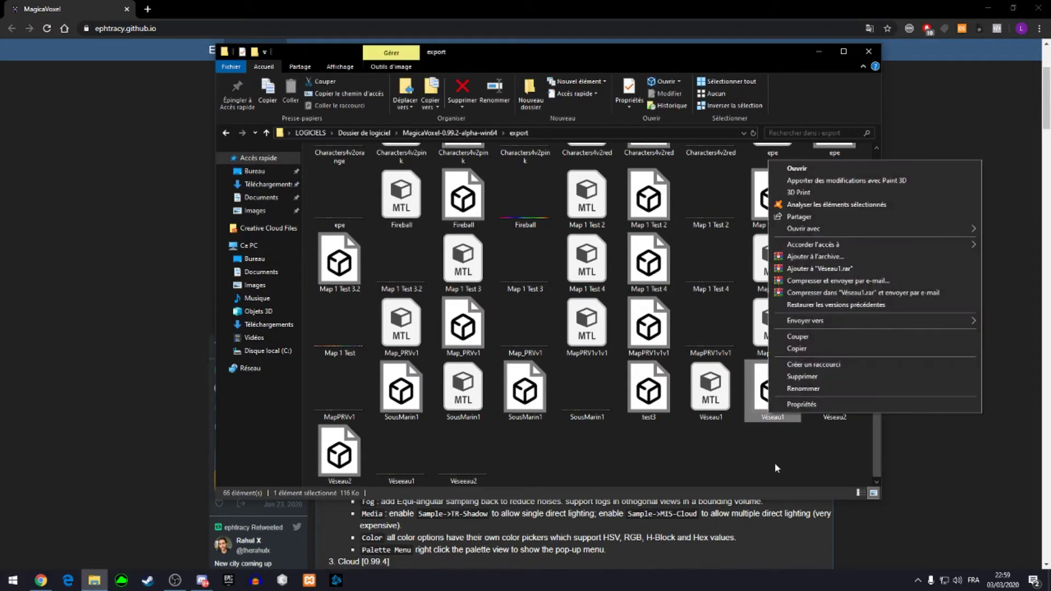
pyautogui.click(802, 404)
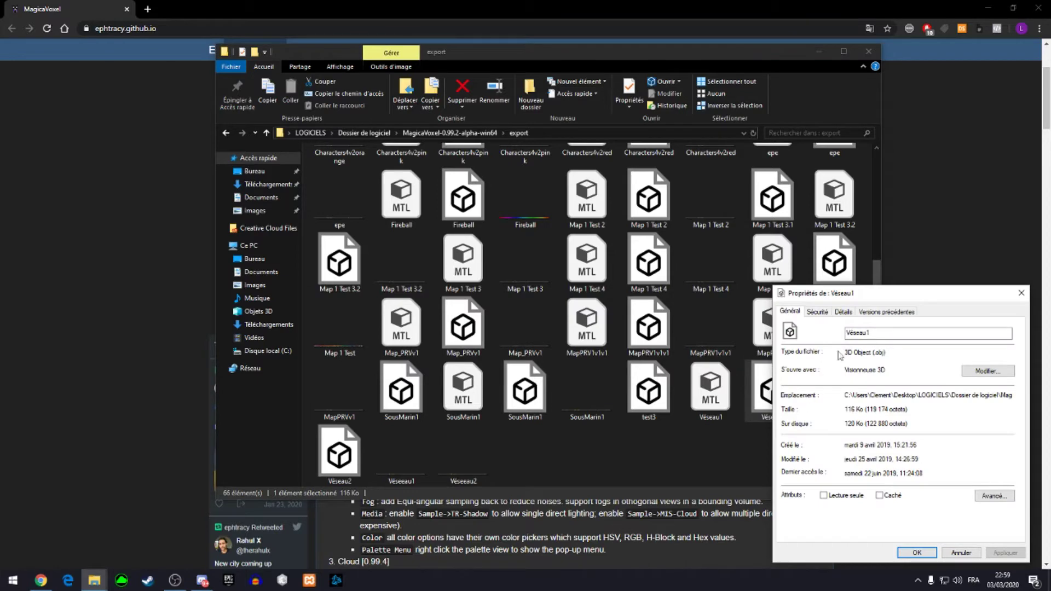
pyautogui.click(1021, 292)
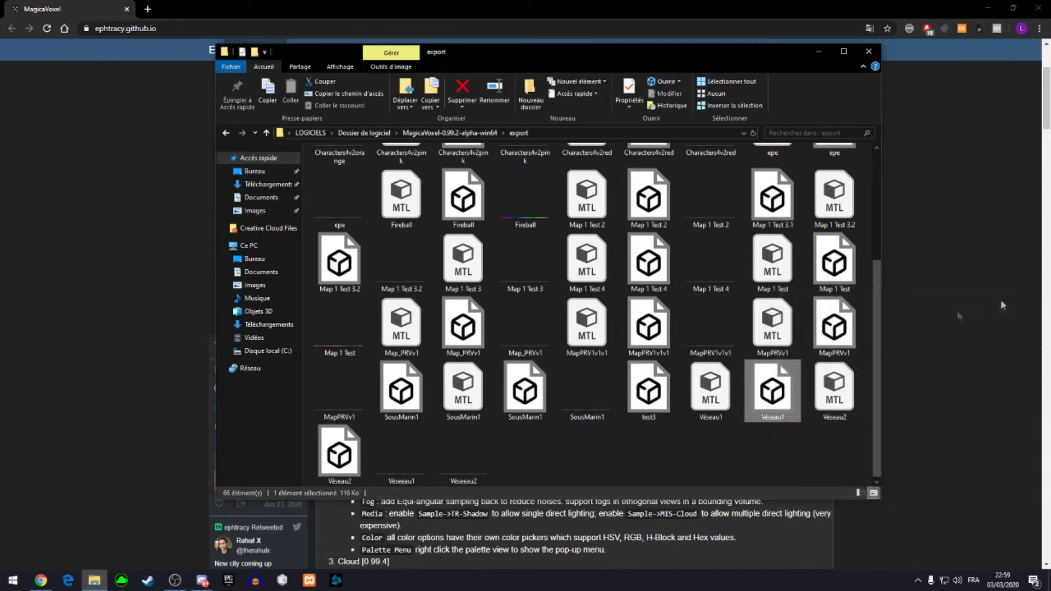
pyautogui.click(699, 440)
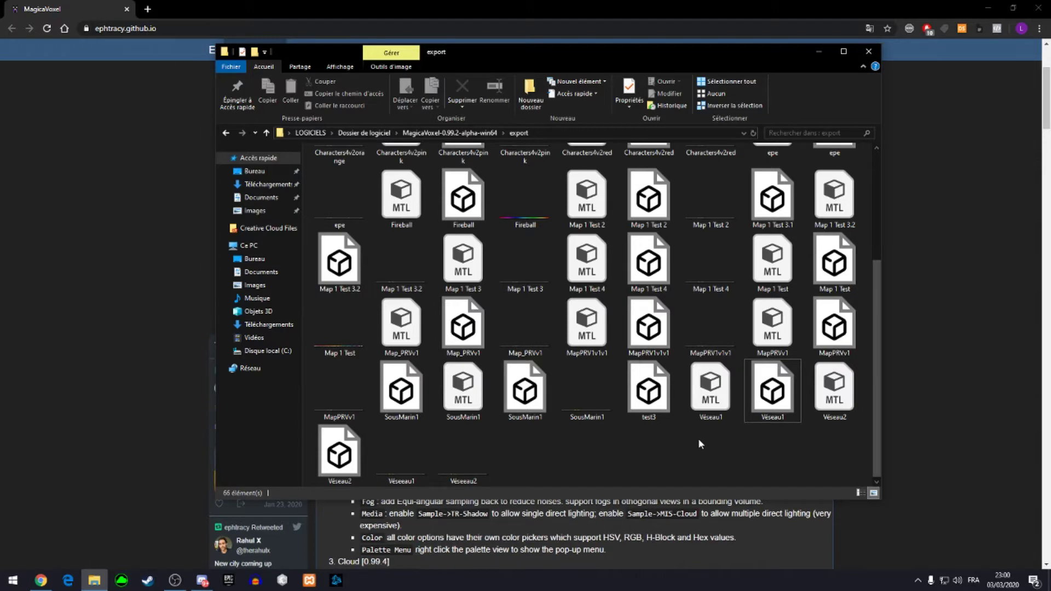
# - Return to MagicaVoxel-0.99.2-alpha-win64 and launch MagicaVoxel.exe
pyautogui.scroll(3, 700, 443)
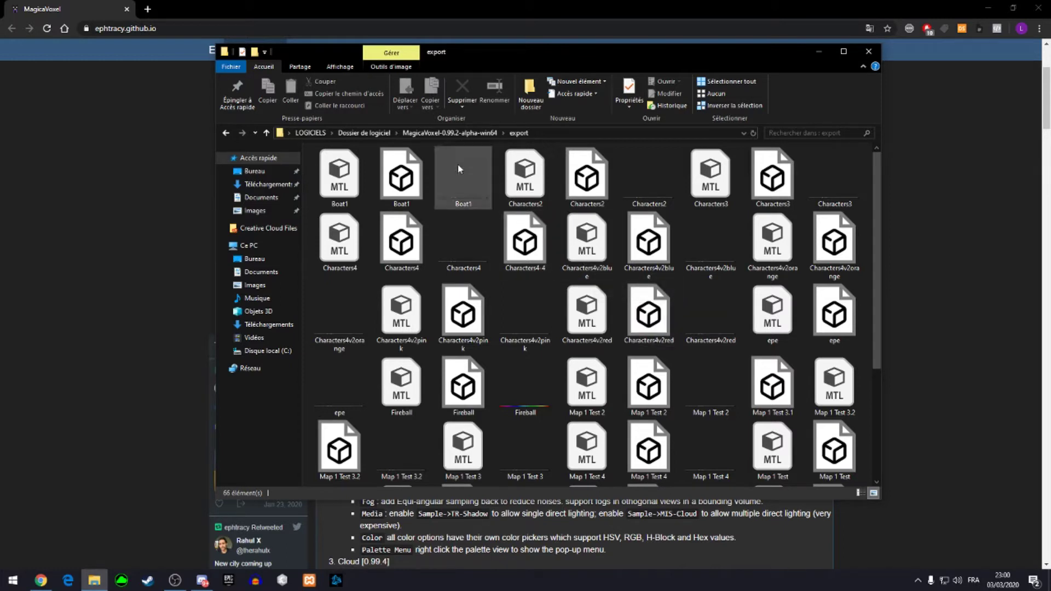
pyautogui.click(449, 133)
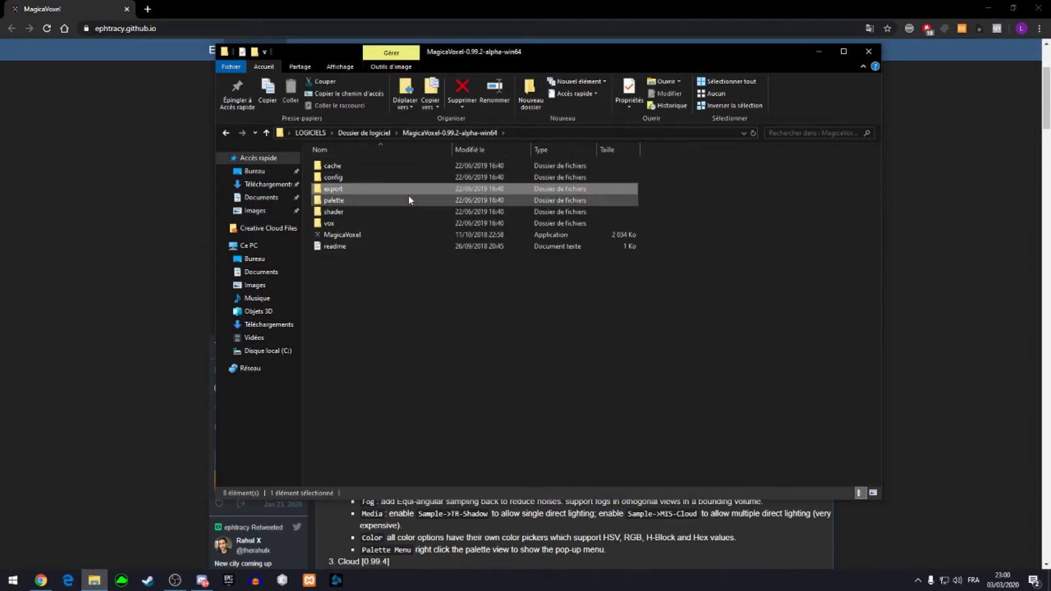
pyautogui.doubleClick(362, 234)
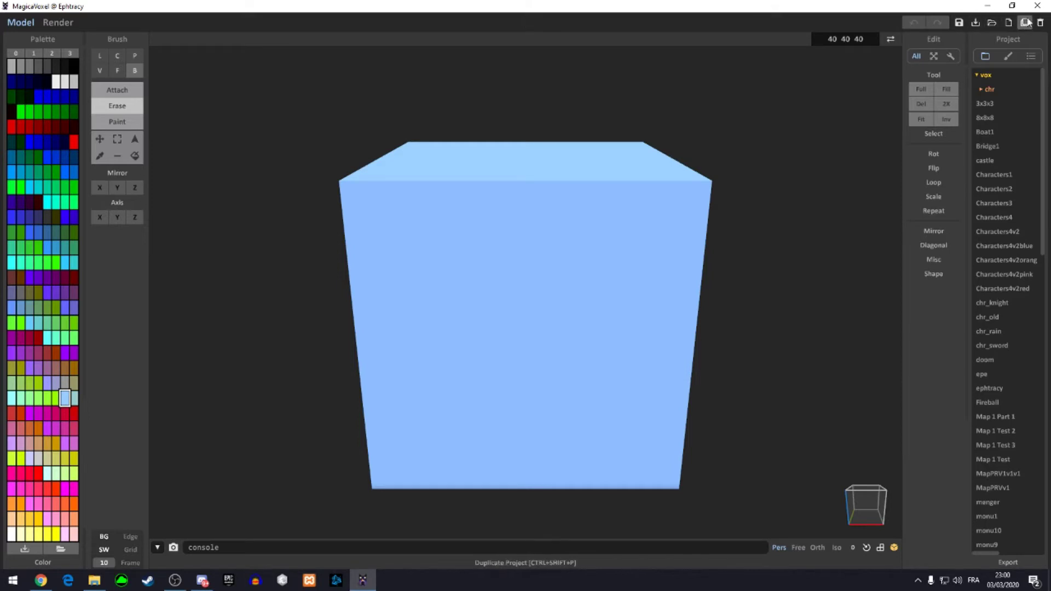
# - Select the 40 40 40 model size field at the top right of the viewport
pyautogui.click(846, 39)
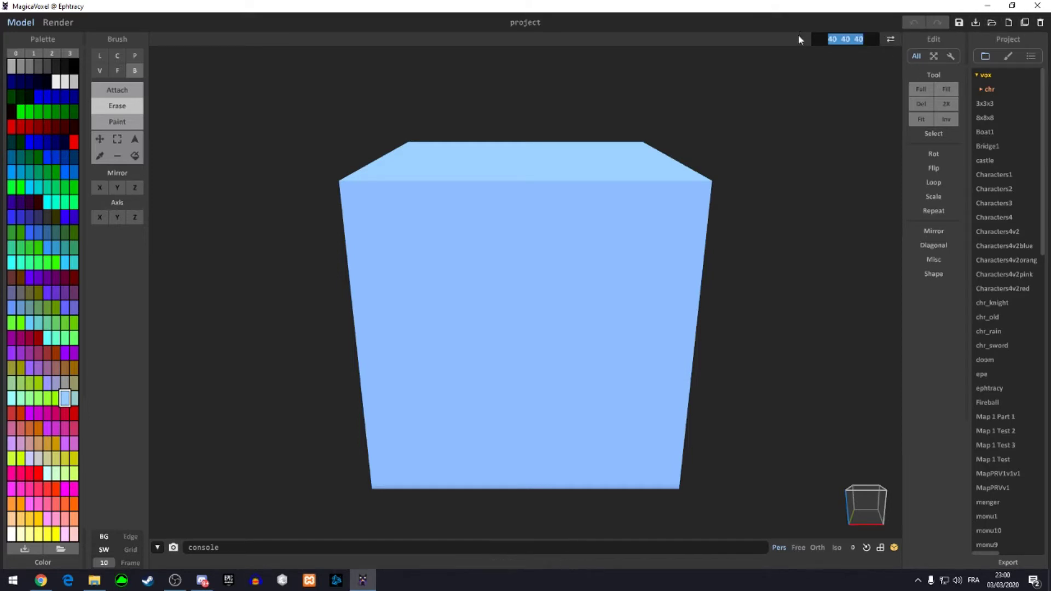
# - Enter 5000 as the model size, capping the volume at 126×126×126, and orbit to inspect it
pyautogui.write('5000')
pyautogui.press('Return')
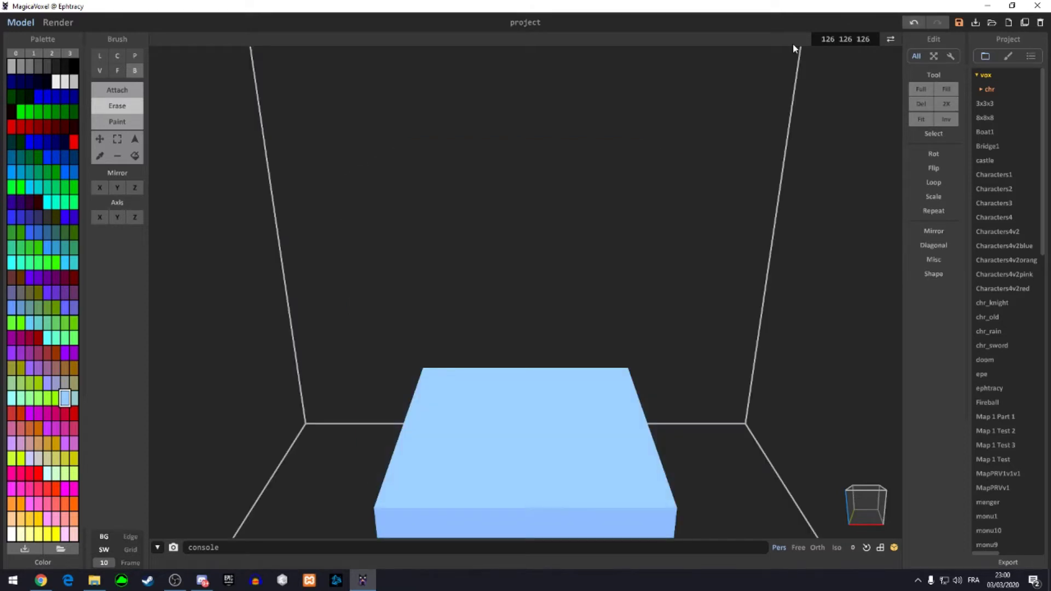
pyautogui.scroll(-5, 601, 382)
pyautogui.moveTo(602, 382)
pyautogui.mouseDown(button='right')
pyautogui.moveTo(570, 412)
pyautogui.moveTo(713, 350)
pyautogui.moveTo(606, 416)
pyautogui.moveTo(552, 229)
pyautogui.mouseUp(button='right')
pyautogui.moveTo(551, 317); pyautogui.dragTo(577, 328, button='right')
pyautogui.scroll(2, 613, 323)
pyautogui.scroll(2, 578, 342)
pyautogui.scroll(1, 558, 337)
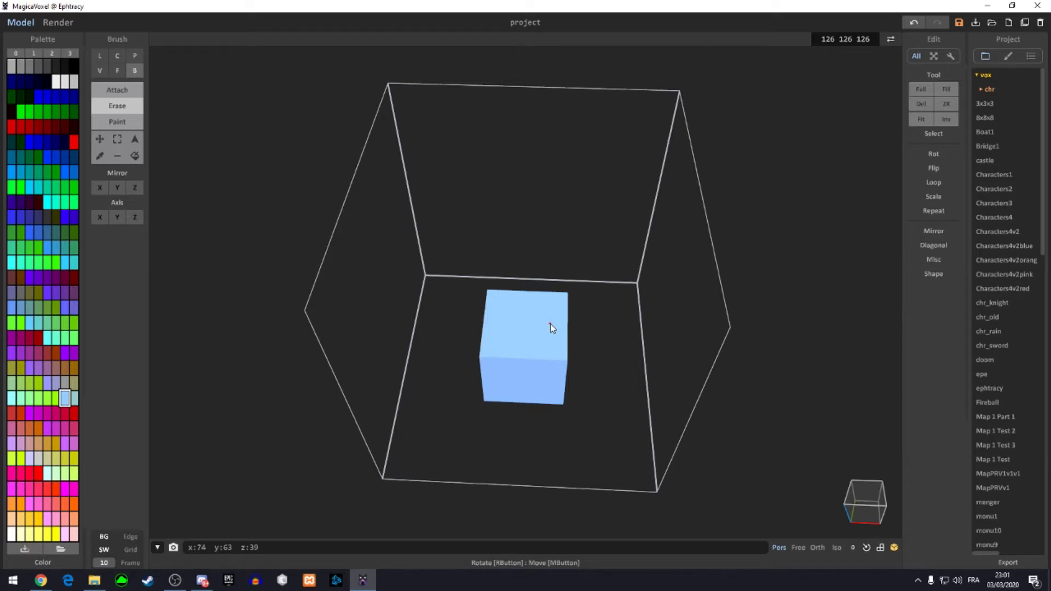
pyautogui.moveTo(551, 327); pyautogui.dragTo(612, 183, button='right')
pyautogui.moveTo(544, 346)
pyautogui.mouseDown(button='right')
pyautogui.moveTo(614, 425)
pyautogui.moveTo(611, 451)
pyautogui.mouseUp(button='right')
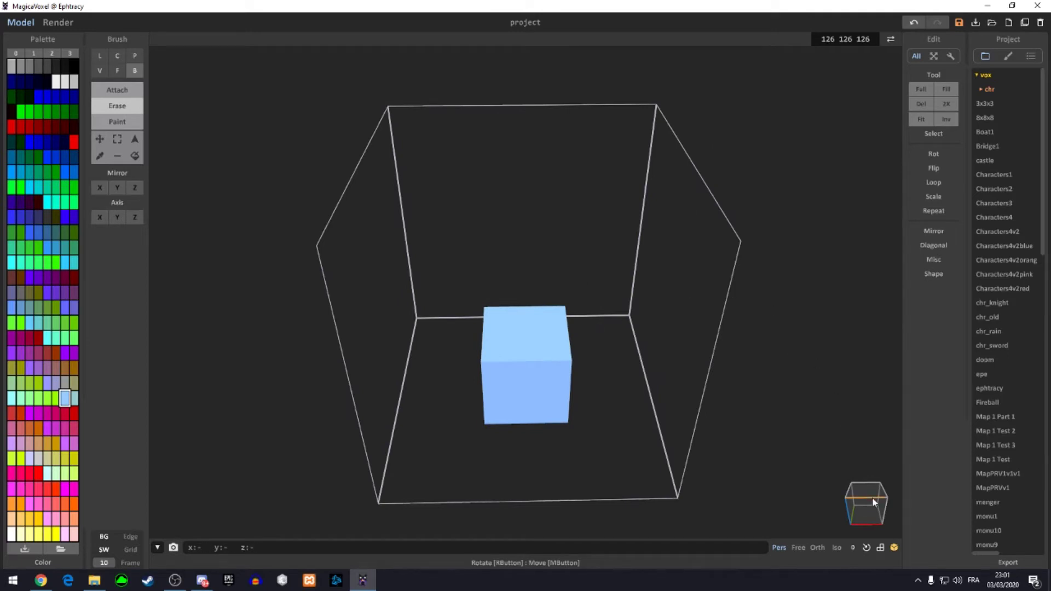
# - View the object in World mode, then return to Model mode to edit the cube
pyautogui.click(891, 39)
pyautogui.scroll(-5, 705, 356)
pyautogui.moveTo(705, 357)
pyautogui.mouseDown(button='right')
pyautogui.moveTo(527, 347)
pyautogui.moveTo(574, 357)
pyautogui.moveTo(705, 324)
pyautogui.moveTo(528, 297)
pyautogui.moveTo(508, 379)
pyautogui.moveTo(517, 372)
pyautogui.mouseUp(button='right')
pyautogui.scroll(3, 528, 298)
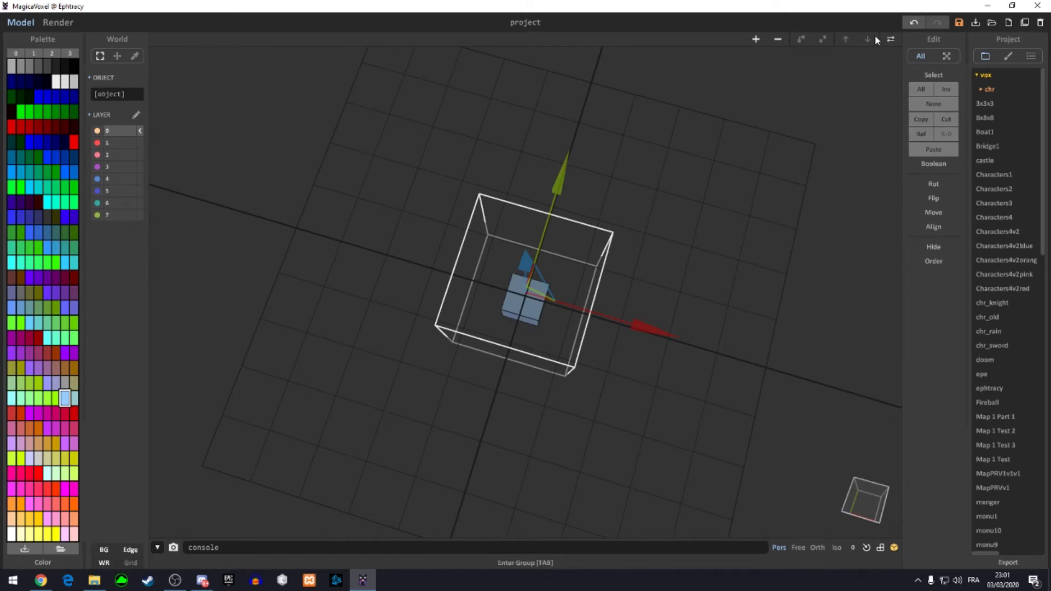
pyautogui.moveTo(769, 166)
pyautogui.mouseDown(button='right')
pyautogui.moveTo(895, 82)
pyautogui.moveTo(837, 117)
pyautogui.mouseUp(button='right')
pyautogui.doubleClick(504, 305)
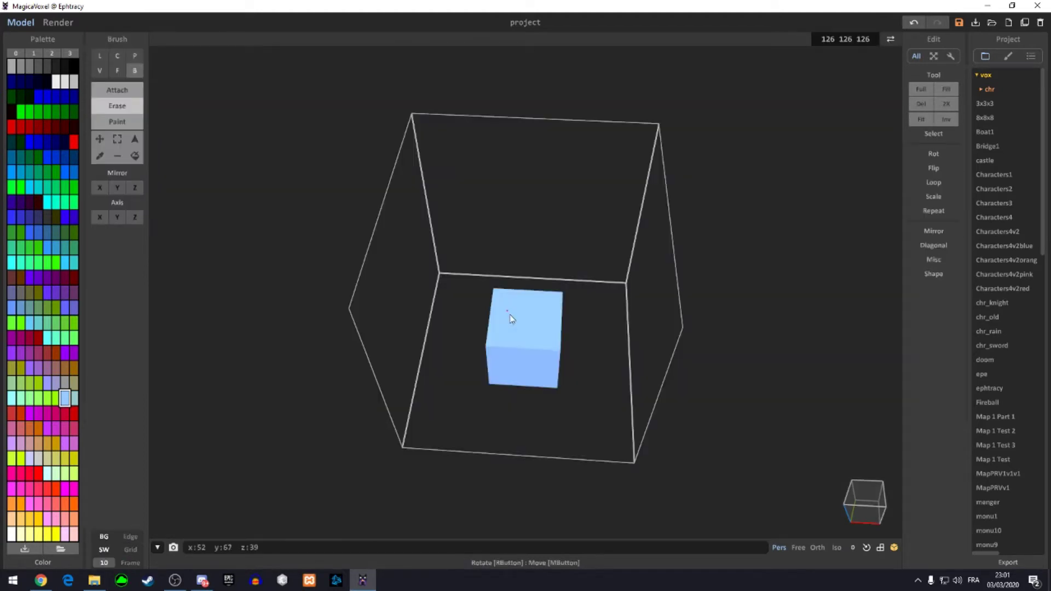
pyautogui.scroll(2, 511, 328)
pyautogui.moveTo(322, 277)
pyautogui.mouseDown(button='right')
pyautogui.moveTo(517, 393)
pyautogui.moveTo(421, 470)
pyautogui.moveTo(539, 296)
pyautogui.moveTo(593, 241)
pyautogui.moveTo(817, 80)
pyautogui.mouseUp(button='right')
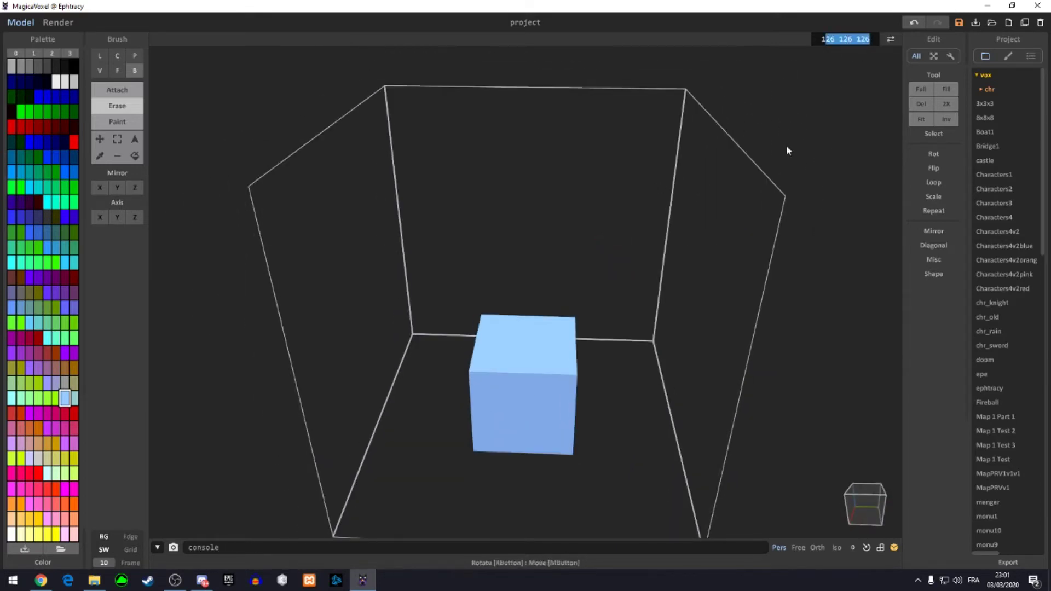
pyautogui.moveTo(786, 145); pyautogui.dragTo(744, 146, button='right')
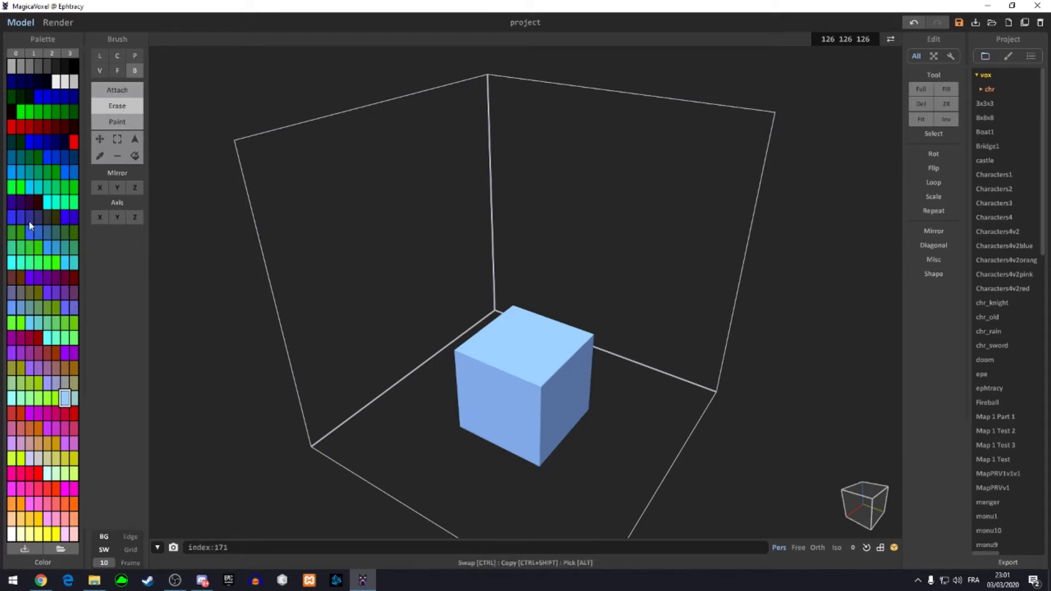
# - Compare Default Palettes 0–3, settle on the empty Default Palette 3, and pick a swatch
pyautogui.click(33, 53)
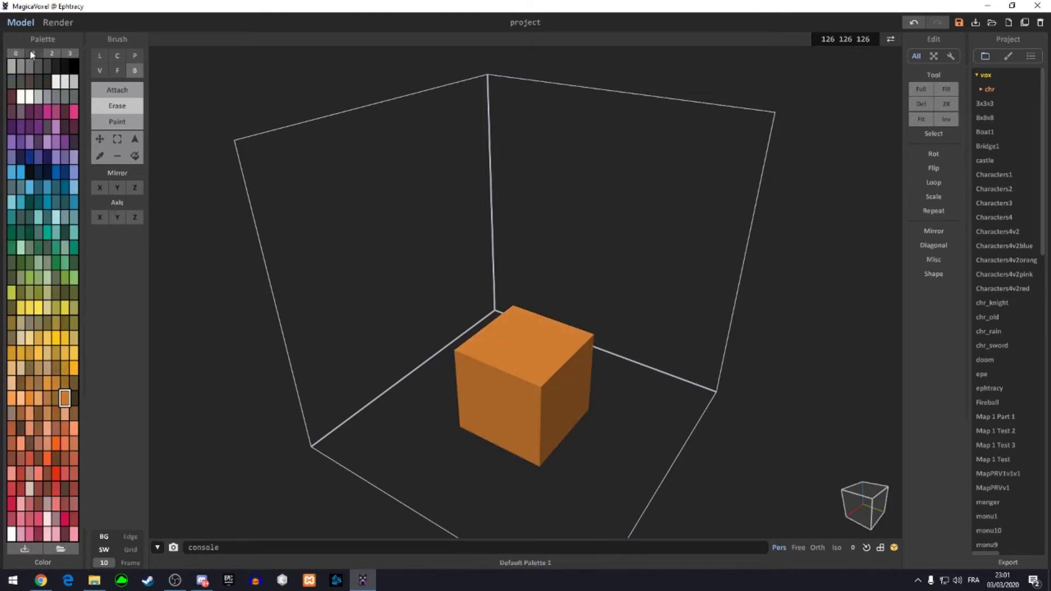
pyautogui.click(34, 54)
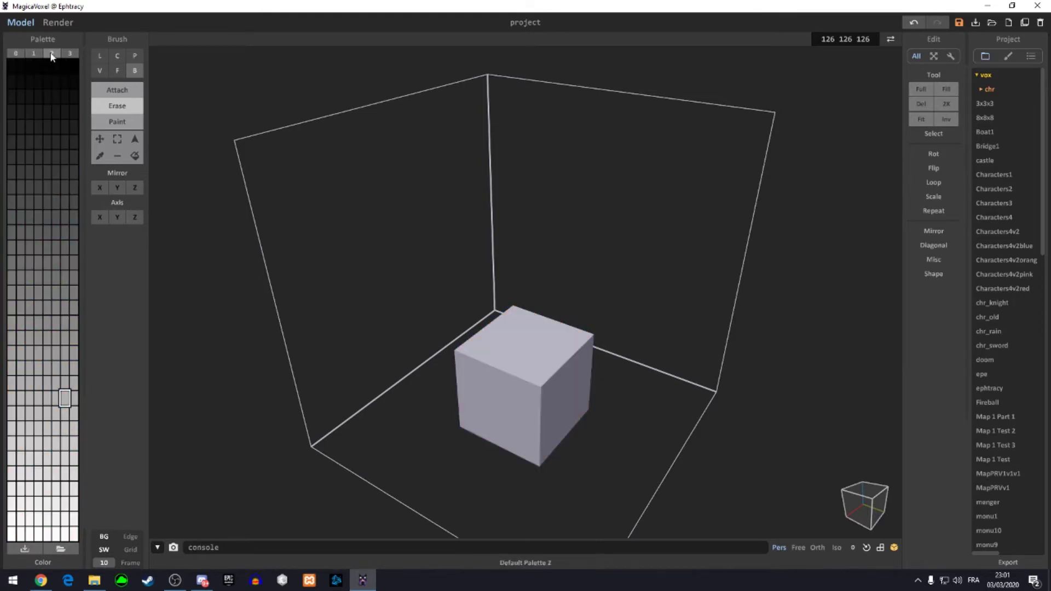
pyautogui.click(33, 53)
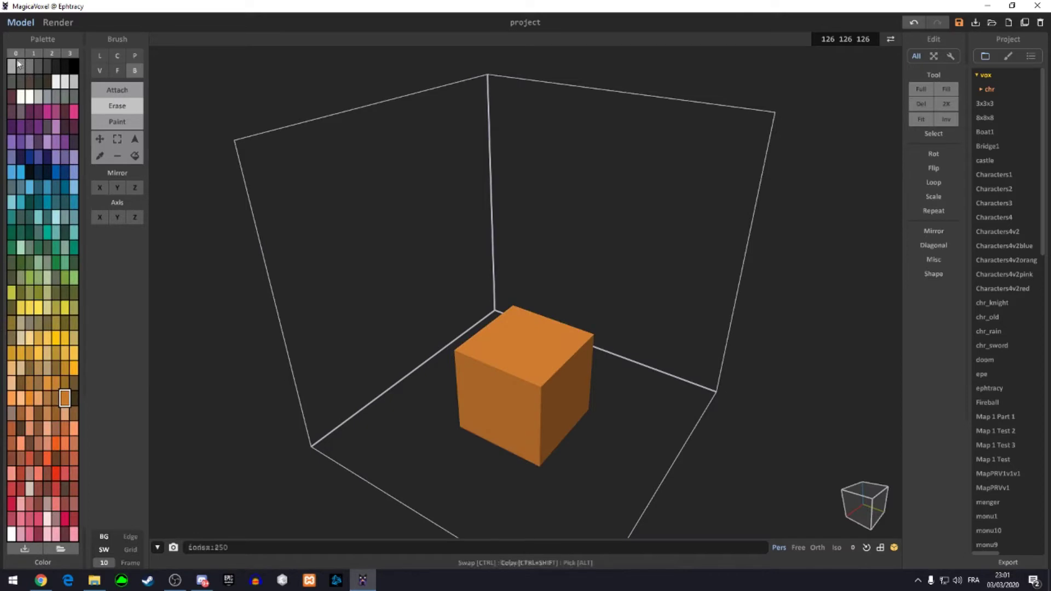
pyautogui.click(34, 53)
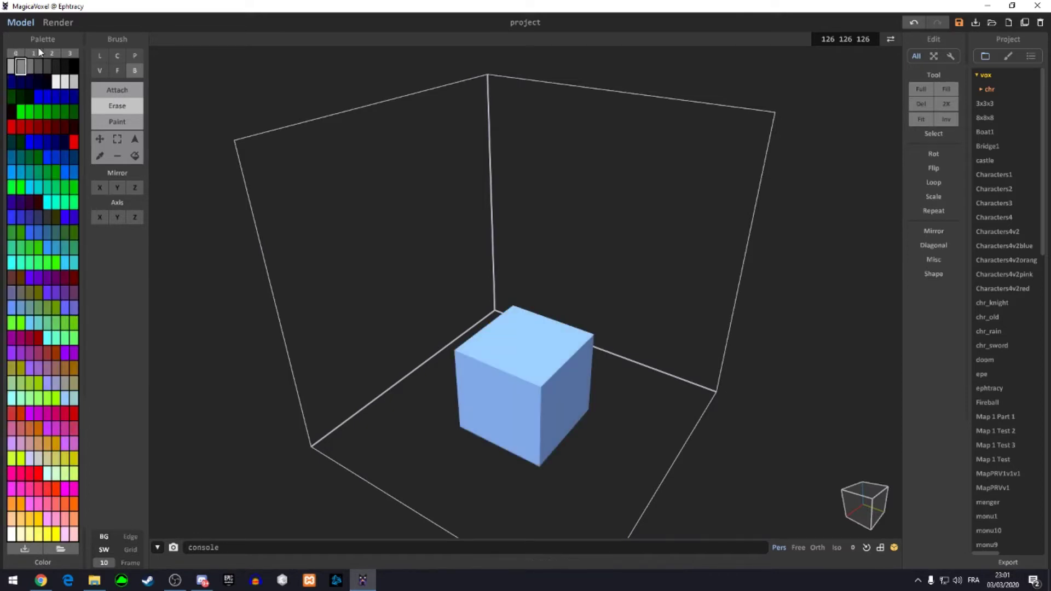
pyautogui.click(33, 53)
pyautogui.click(69, 53)
pyautogui.click(21, 71)
pyautogui.click(35, 100)
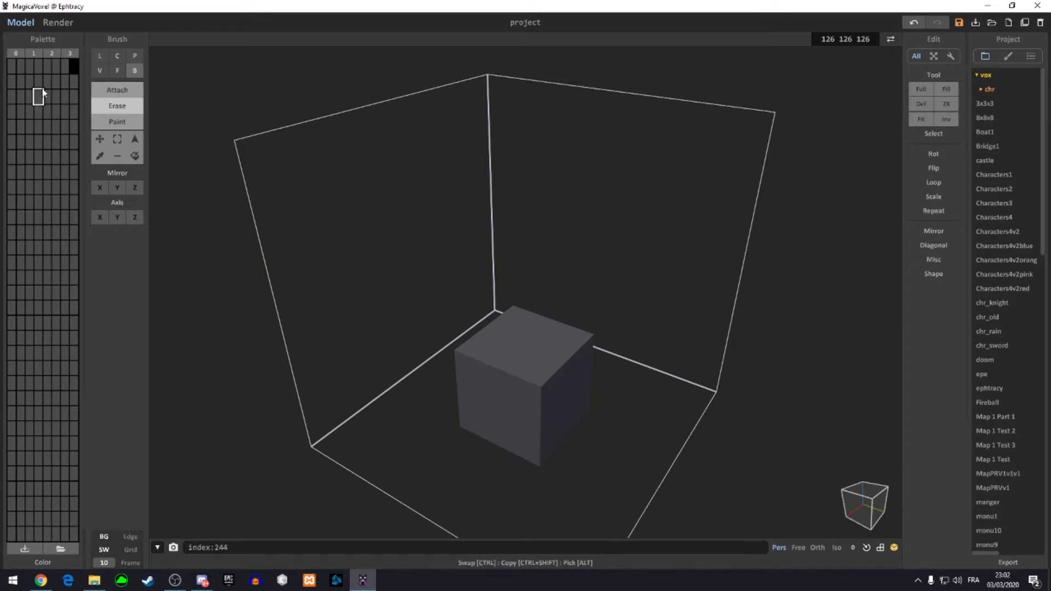
# - Set a palette swatch to bright cyan (12 255 218) in the colour editor
pyautogui.click(42, 563)
pyautogui.click(49, 527)
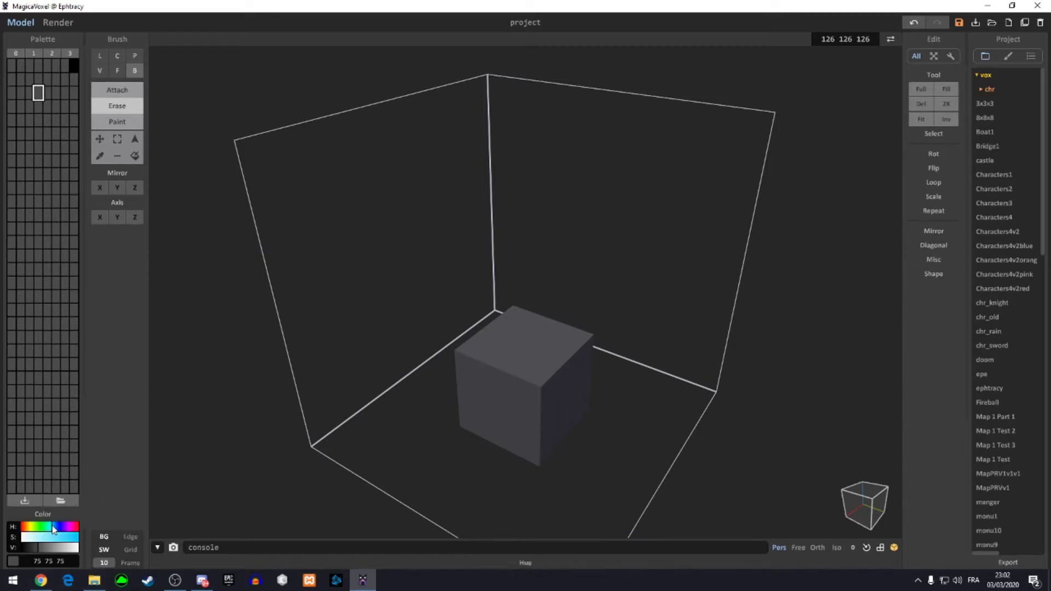
pyautogui.moveTo(55, 539); pyautogui.dragTo(77, 548)
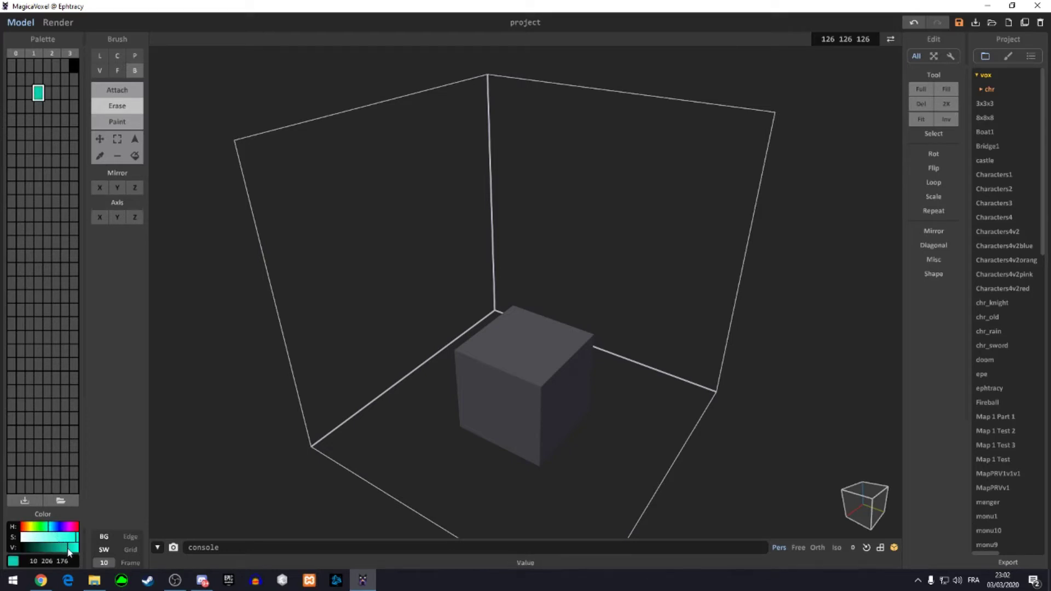
# - Box-paint cyan patches across most of the grey cube's top face
pyautogui.moveTo(230, 306)
pyautogui.mouseDown(button='right')
pyautogui.moveTo(409, 360)
pyautogui.moveTo(218, 180)
pyautogui.mouseUp(button='right')
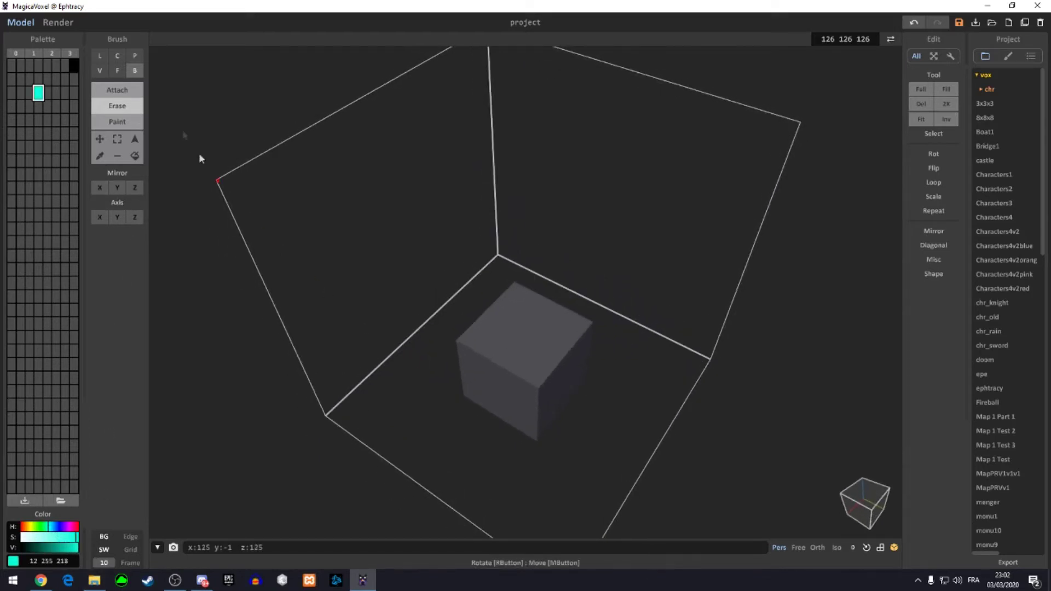
pyautogui.scroll(3, 521, 393)
pyautogui.scroll(2, 518, 374)
pyautogui.moveTo(551, 351)
pyautogui.mouseDown()
pyautogui.moveTo(494, 420)
pyautogui.moveTo(630, 509)
pyautogui.mouseUp()
pyautogui.moveTo(433, 356)
pyautogui.mouseDown()
pyautogui.moveTo(525, 453)
pyautogui.moveTo(470, 402)
pyautogui.mouseUp()
pyautogui.moveTo(558, 329)
pyautogui.mouseDown()
pyautogui.moveTo(529, 482)
pyautogui.moveTo(567, 538)
pyautogui.mouseUp()
pyautogui.moveTo(517, 369)
pyautogui.mouseDown(button='right')
pyautogui.moveTo(563, 347)
pyautogui.moveTo(569, 371)
pyautogui.moveTo(606, 404)
pyautogui.moveTo(588, 438)
pyautogui.mouseUp(button='right')
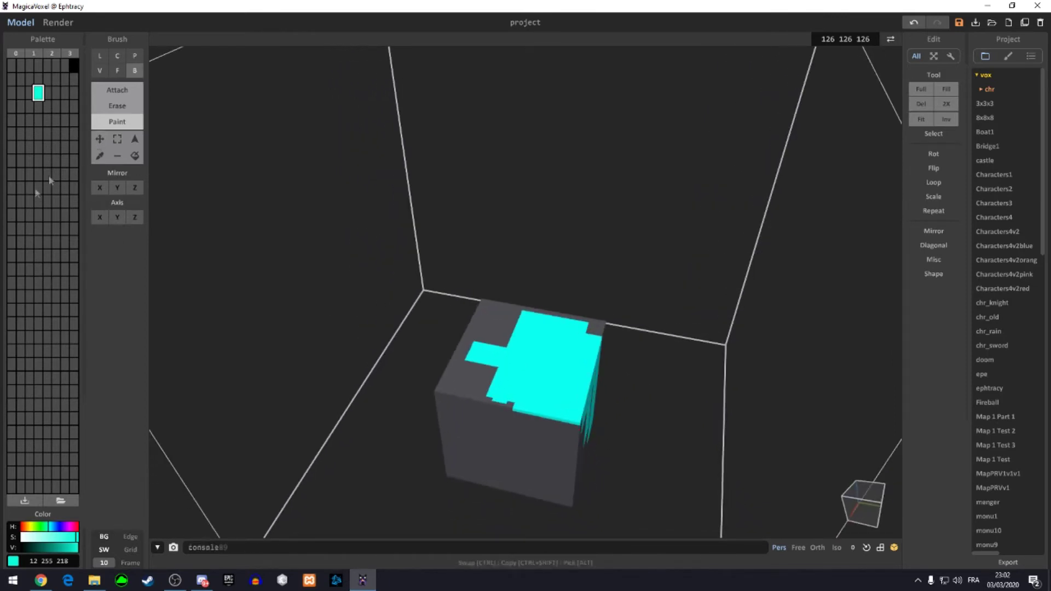
# - Load a saved PNG palette from the palette folder and choose its magenta swatch
pyautogui.click(60, 501)
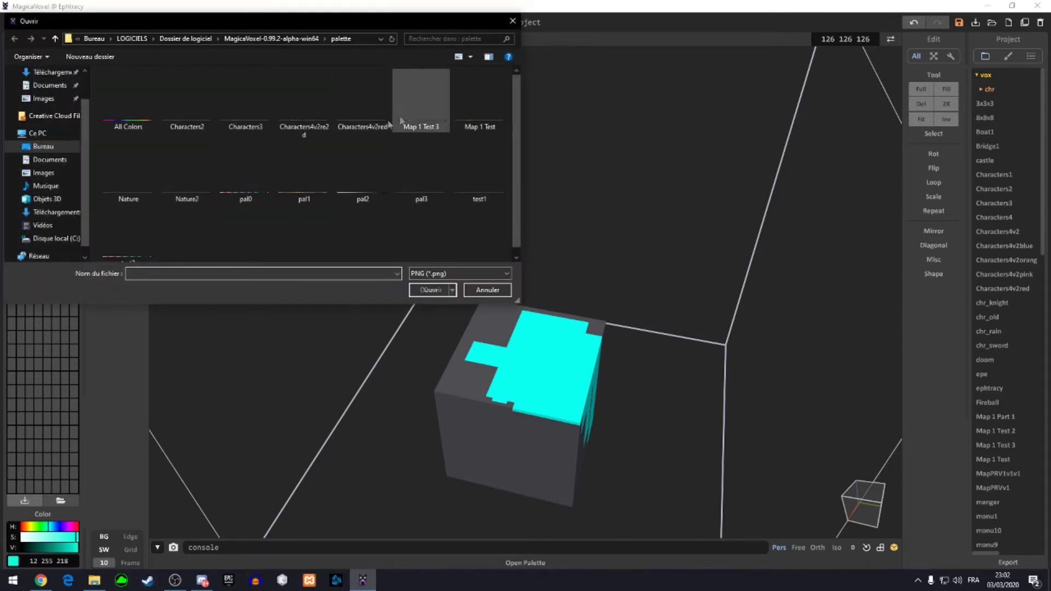
pyautogui.press('Escape')
pyautogui.click(47, 337)
pyautogui.click(20, 336)
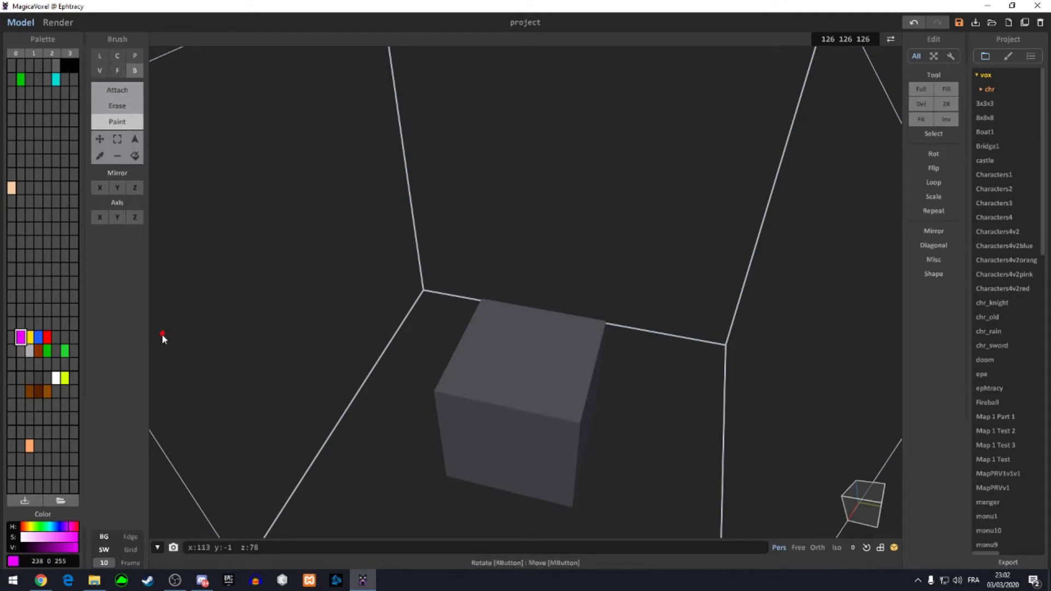
pyautogui.moveTo(418, 383)
pyautogui.mouseDown(button='right')
pyautogui.moveTo(521, 395)
pyautogui.moveTo(549, 346)
pyautogui.moveTo(566, 360)
pyautogui.mouseUp(button='right')
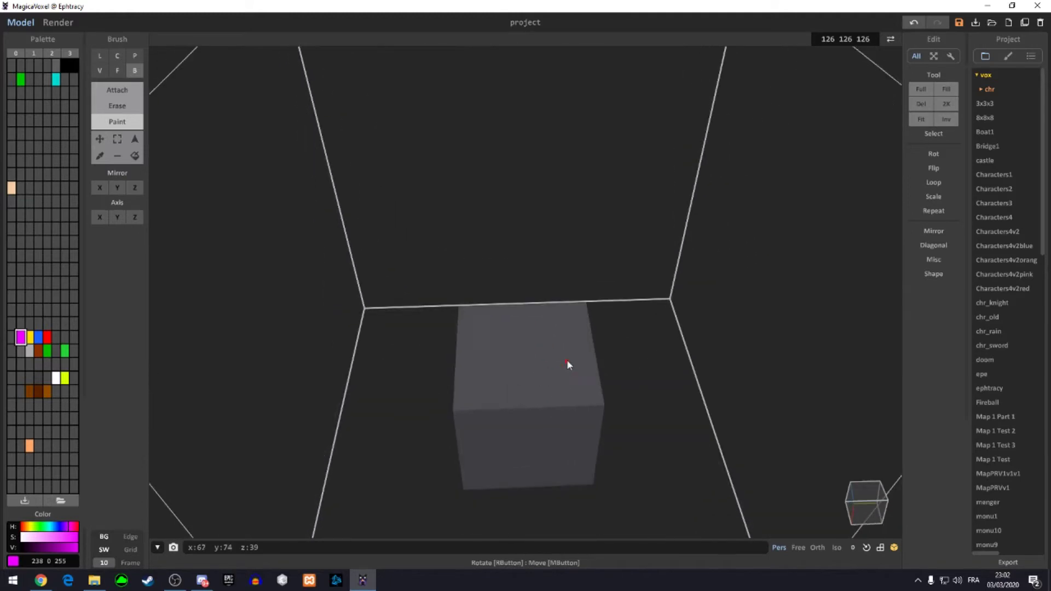
# - Choose the line brush, delete the cube to empty the volume, and set the brush to Attach
pyautogui.scroll(3, 566, 359)
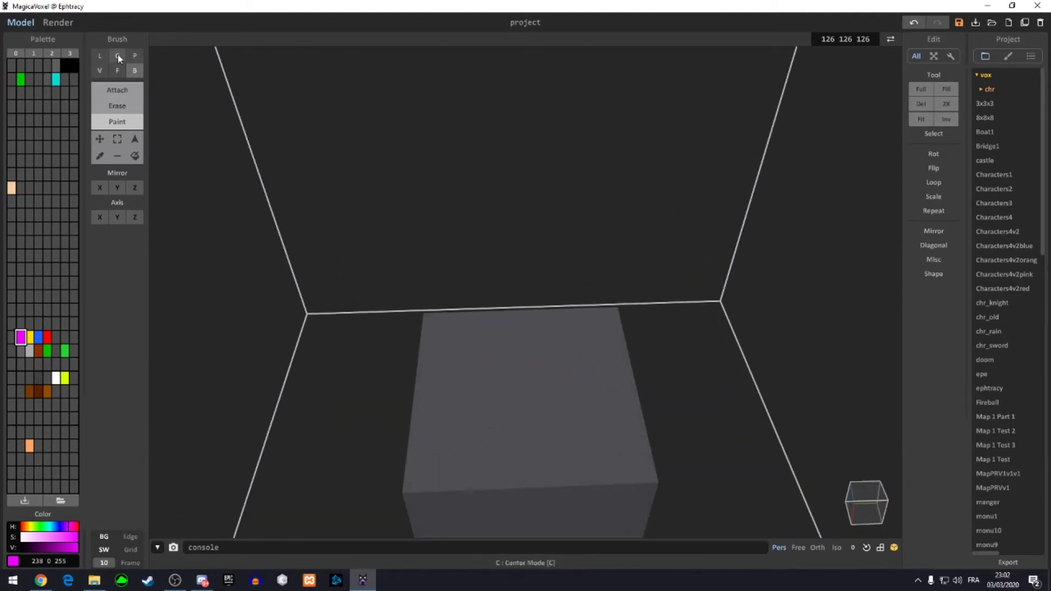
pyautogui.click(100, 56)
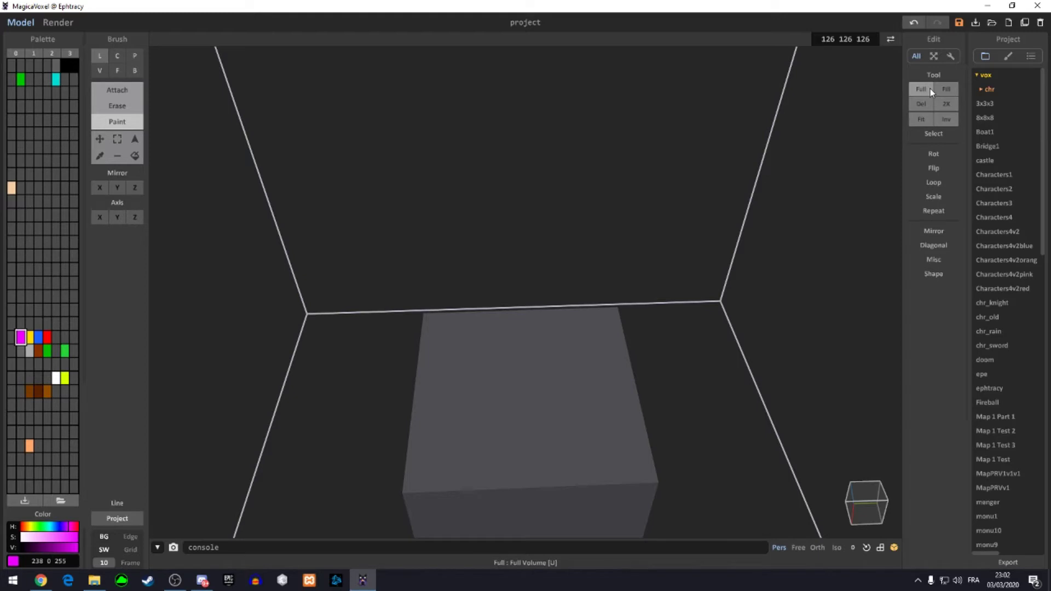
pyautogui.click(928, 104)
pyautogui.moveTo(591, 396)
pyautogui.mouseDown(button='right')
pyautogui.moveTo(520, 399)
pyautogui.moveTo(508, 384)
pyautogui.moveTo(543, 173)
pyautogui.moveTo(468, 332)
pyautogui.moveTo(570, 250)
pyautogui.moveTo(716, 395)
pyautogui.moveTo(649, 393)
pyautogui.moveTo(601, 83)
pyautogui.moveTo(697, 399)
pyautogui.moveTo(645, 269)
pyautogui.moveTo(615, 278)
pyautogui.moveTo(594, 357)
pyautogui.moveTo(636, 298)
pyautogui.moveTo(474, 254)
pyautogui.mouseUp(button='right')
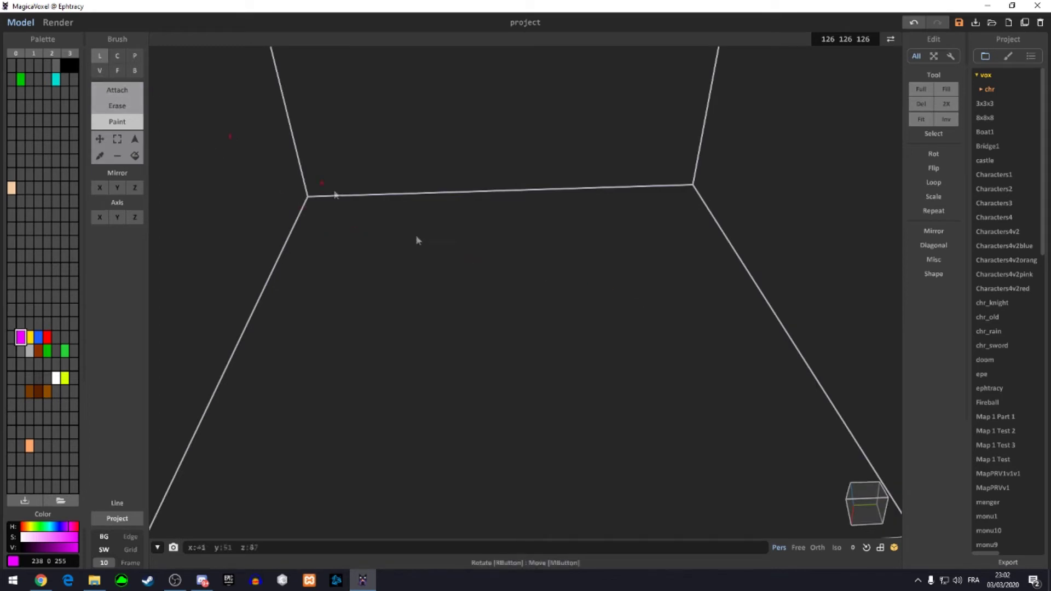
pyautogui.click(122, 87)
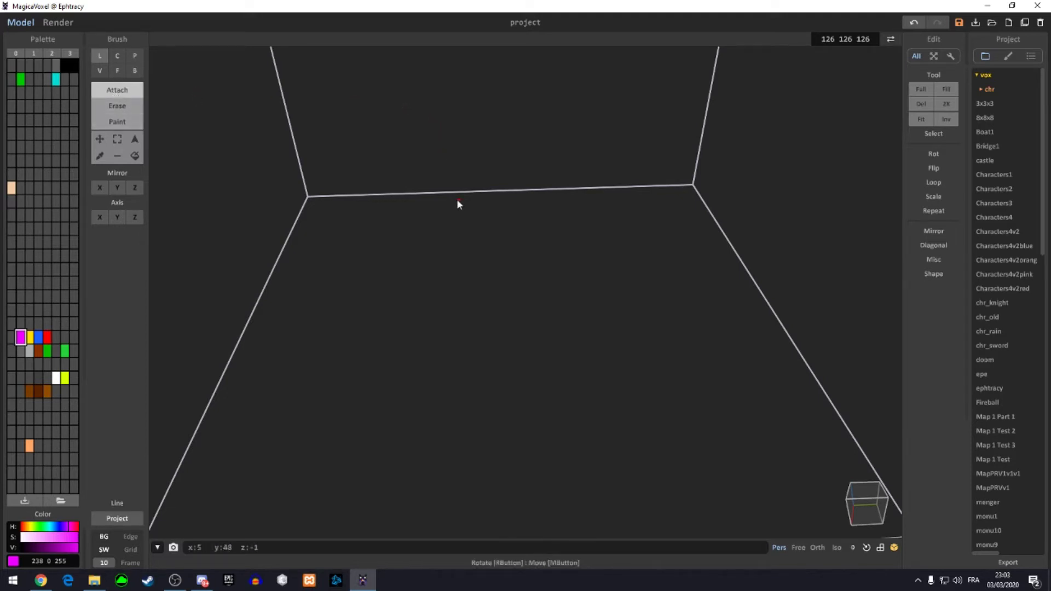
# - Set the brush back to Attach and draw three crossing magenta lines on the floor
pyautogui.press('2')
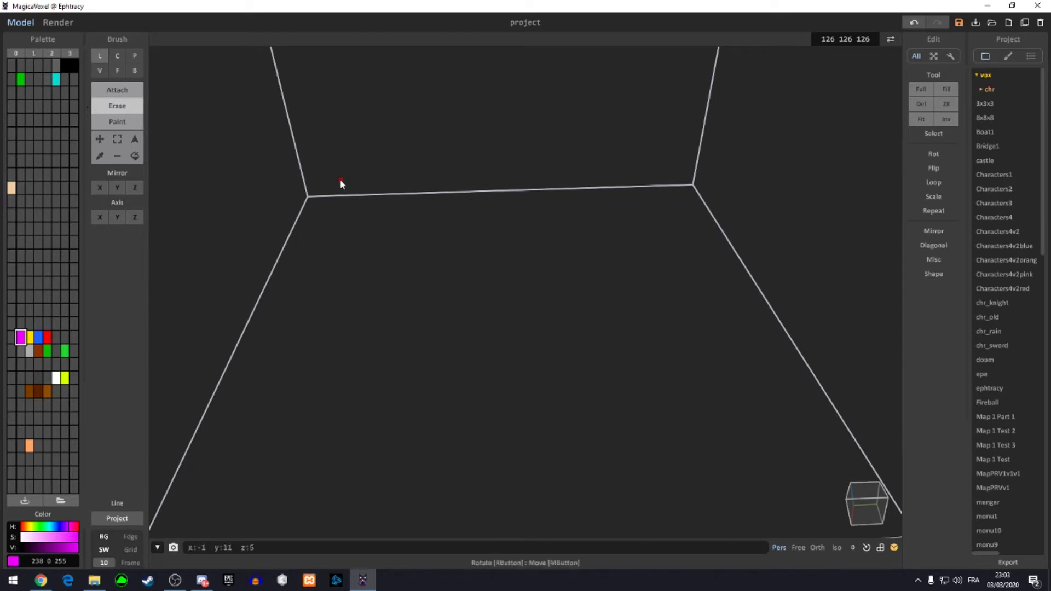
pyautogui.press('3')
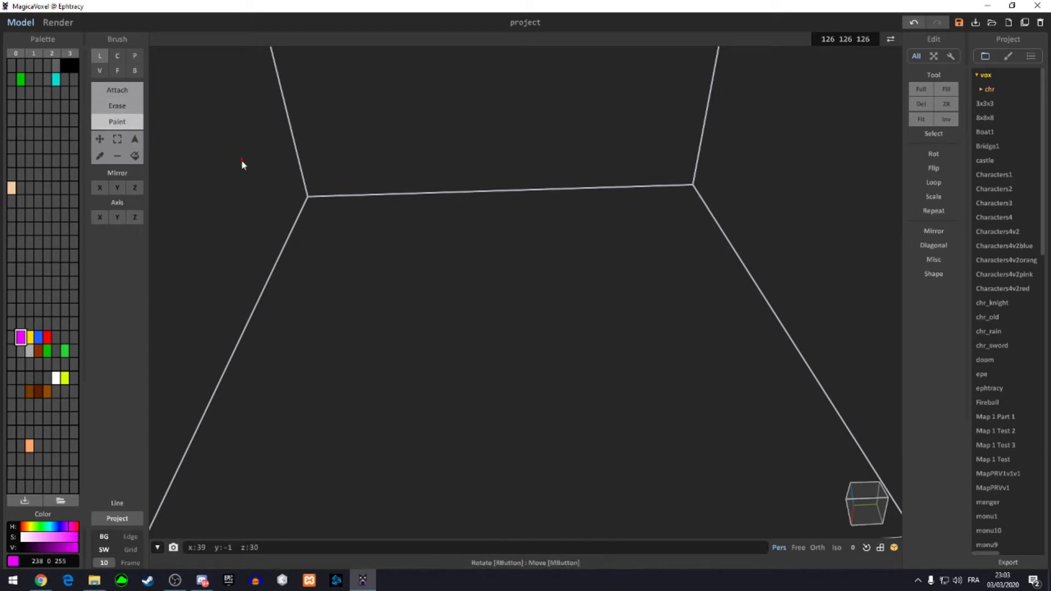
pyautogui.press('1')
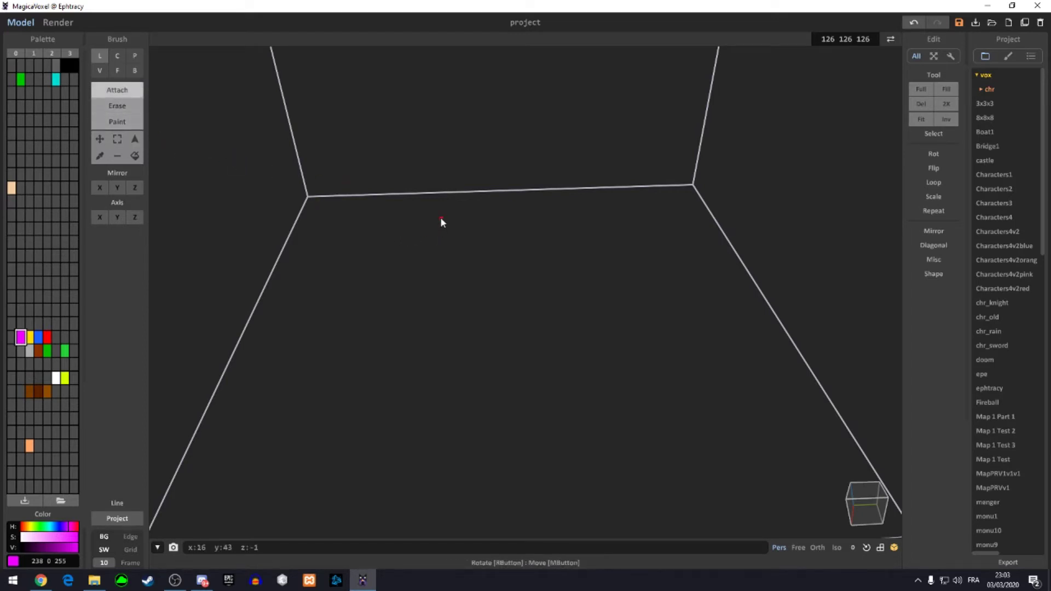
pyautogui.moveTo(449, 289)
pyautogui.mouseDown()
pyautogui.moveTo(603, 536)
pyautogui.moveTo(708, 477)
pyautogui.moveTo(773, 287)
pyautogui.moveTo(665, 459)
pyautogui.mouseUp()
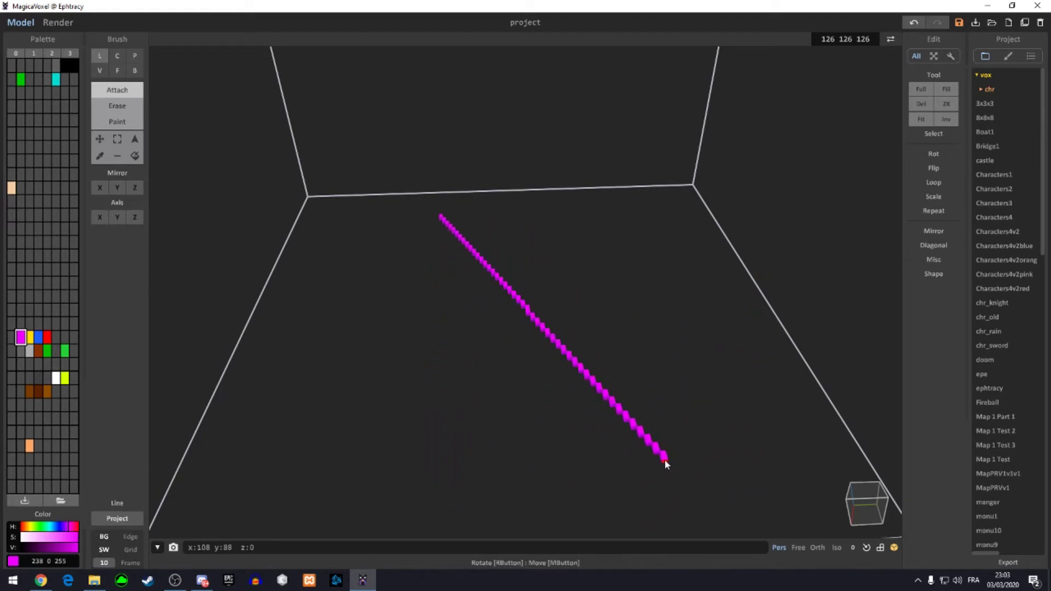
pyautogui.moveTo(627, 294); pyautogui.dragTo(463, 482)
pyautogui.moveTo(462, 482)
pyautogui.mouseDown(button='right')
pyautogui.moveTo(630, 321)
pyautogui.moveTo(652, 501)
pyautogui.moveTo(684, 455)
pyautogui.moveTo(685, 416)
pyautogui.mouseUp(button='right')
pyautogui.moveTo(722, 396); pyautogui.dragTo(580, 499)
pyautogui.moveTo(580, 500)
pyautogui.mouseDown(button='right')
pyautogui.moveTo(629, 434)
pyautogui.moveTo(669, 479)
pyautogui.moveTo(670, 394)
pyautogui.mouseUp(button='right')
# - Draw another line in Straight mode, switch back to Project, and delete all lines
pyautogui.click(117, 519)
pyautogui.moveTo(493, 416)
pyautogui.mouseDown(button='right')
pyautogui.moveTo(520, 367)
pyautogui.moveTo(476, 460)
pyautogui.mouseUp(button='right')
pyautogui.moveTo(476, 262)
pyautogui.mouseDown()
pyautogui.moveTo(665, 252)
pyautogui.moveTo(755, 320)
pyautogui.mouseUp()
pyautogui.moveTo(755, 320)
pyautogui.mouseDown(button='right')
pyautogui.moveTo(637, 252)
pyautogui.moveTo(698, 261)
pyautogui.mouseUp(button='right')
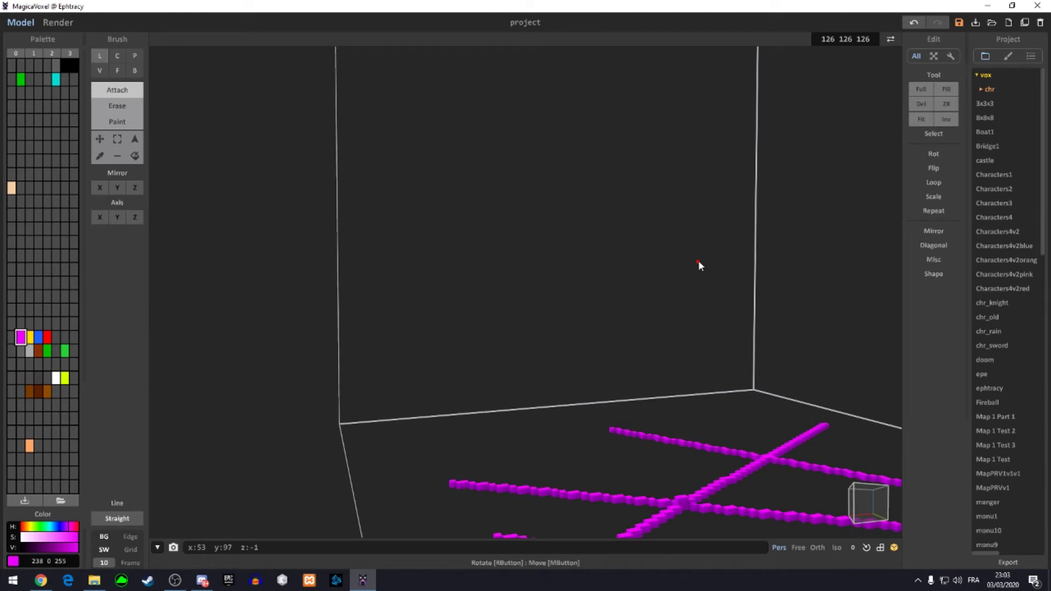
pyautogui.moveTo(710, 452)
pyautogui.mouseDown(button='right')
pyautogui.moveTo(920, 509)
pyautogui.moveTo(600, 469)
pyautogui.moveTo(540, 293)
pyautogui.moveTo(380, 270)
pyautogui.moveTo(558, 238)
pyautogui.moveTo(560, 169)
pyautogui.moveTo(564, 182)
pyautogui.mouseUp(button='right')
pyautogui.click(118, 519)
pyautogui.moveTo(126, 515); pyautogui.dragTo(547, 427, button='right')
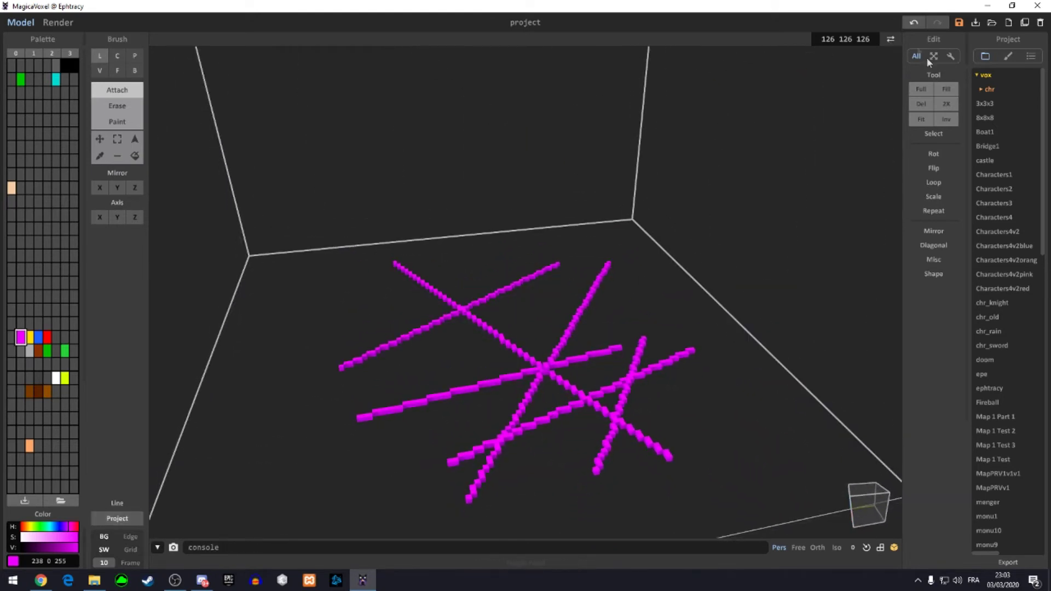
pyautogui.click(922, 104)
pyautogui.moveTo(547, 290)
pyautogui.mouseDown(button='right')
pyautogui.moveTo(301, 286)
pyautogui.moveTo(406, 216)
pyautogui.moveTo(181, 113)
pyautogui.moveTo(339, 233)
pyautogui.mouseUp(button='right')
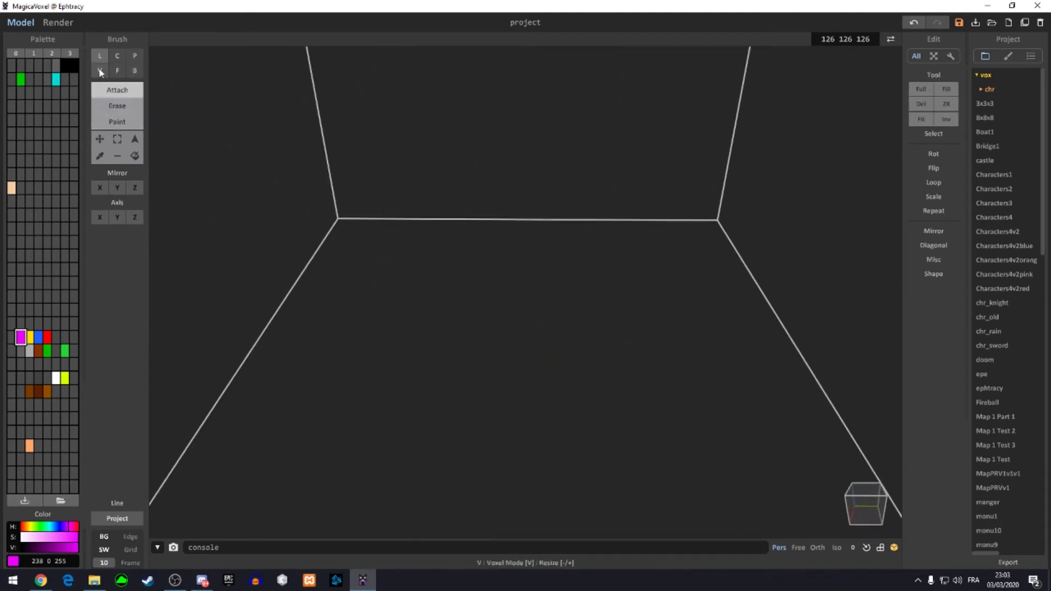
# - With the C brush, stamp a magenta circle and two squares from their centres on the floor
pyautogui.click(117, 56)
pyautogui.moveTo(264, 239)
pyautogui.mouseDown(button='right')
pyautogui.moveTo(436, 284)
pyautogui.moveTo(521, 279)
pyautogui.moveTo(490, 282)
pyautogui.mouseUp(button='right')
pyautogui.moveTo(493, 267)
pyautogui.mouseDown()
pyautogui.moveTo(624, 348)
pyautogui.moveTo(514, 270)
pyautogui.moveTo(594, 305)
pyautogui.moveTo(482, 289)
pyautogui.moveTo(481, 312)
pyautogui.moveTo(484, 276)
pyautogui.mouseUp()
pyautogui.click(108, 518)
pyautogui.moveTo(573, 272)
pyautogui.mouseDown()
pyautogui.moveTo(681, 343)
pyautogui.moveTo(609, 286)
pyautogui.mouseUp()
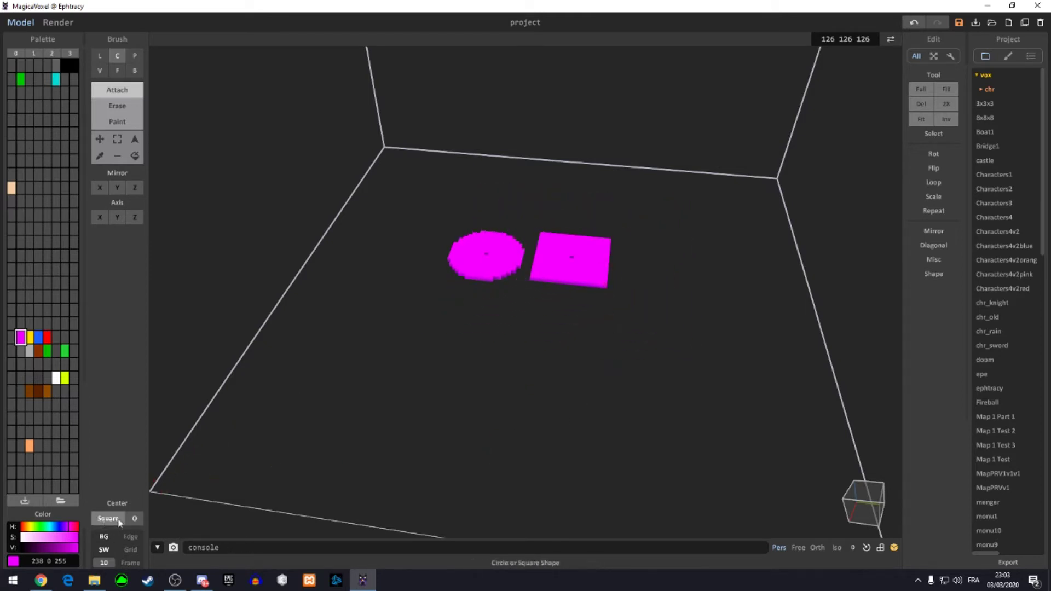
pyautogui.moveTo(441, 359)
pyautogui.mouseDown()
pyautogui.moveTo(537, 403)
pyautogui.moveTo(494, 387)
pyautogui.mouseUp()
pyautogui.moveTo(496, 390)
pyautogui.mouseDown(button='right')
pyautogui.moveTo(442, 443)
pyautogui.moveTo(465, 286)
pyautogui.mouseUp(button='right')
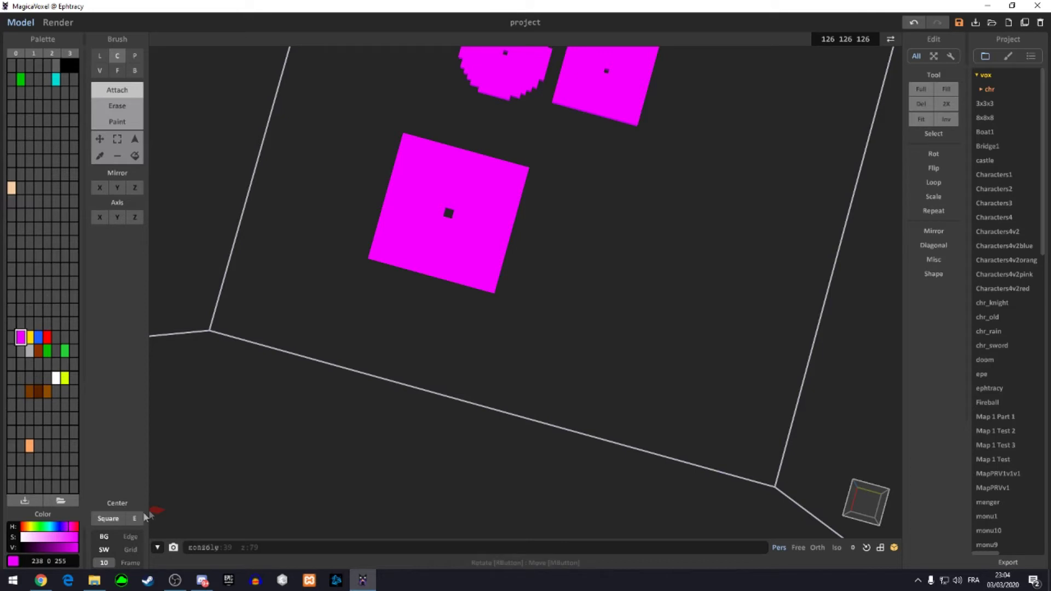
# - Draw large magenta squares and a circle, then clear all voxels and select the Pattern brush
pyautogui.moveTo(592, 244); pyautogui.dragTo(715, 347)
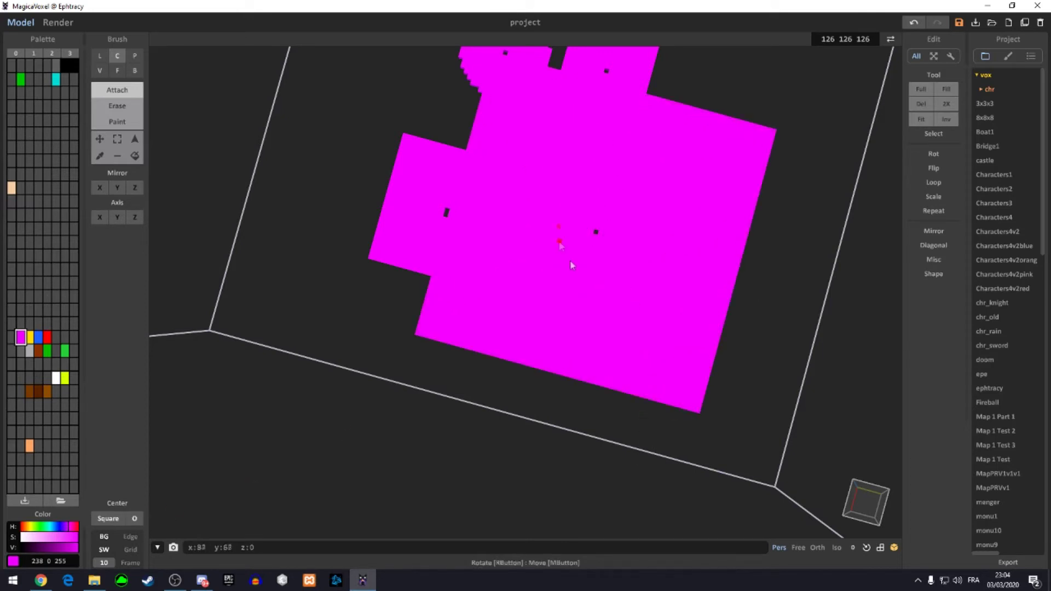
pyautogui.click(135, 519)
pyautogui.moveTo(392, 189); pyautogui.dragTo(521, 244)
pyautogui.click(108, 519)
pyautogui.moveTo(524, 204)
pyautogui.mouseDown()
pyautogui.moveTo(604, 271)
pyautogui.moveTo(586, 256)
pyautogui.mouseUp()
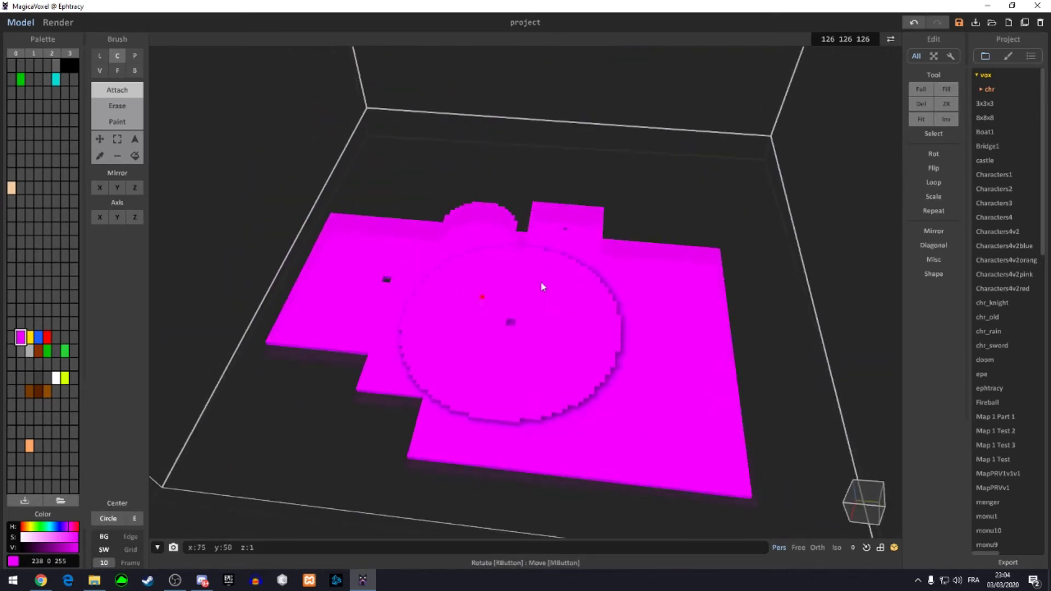
pyautogui.click(922, 104)
pyautogui.click(137, 55)
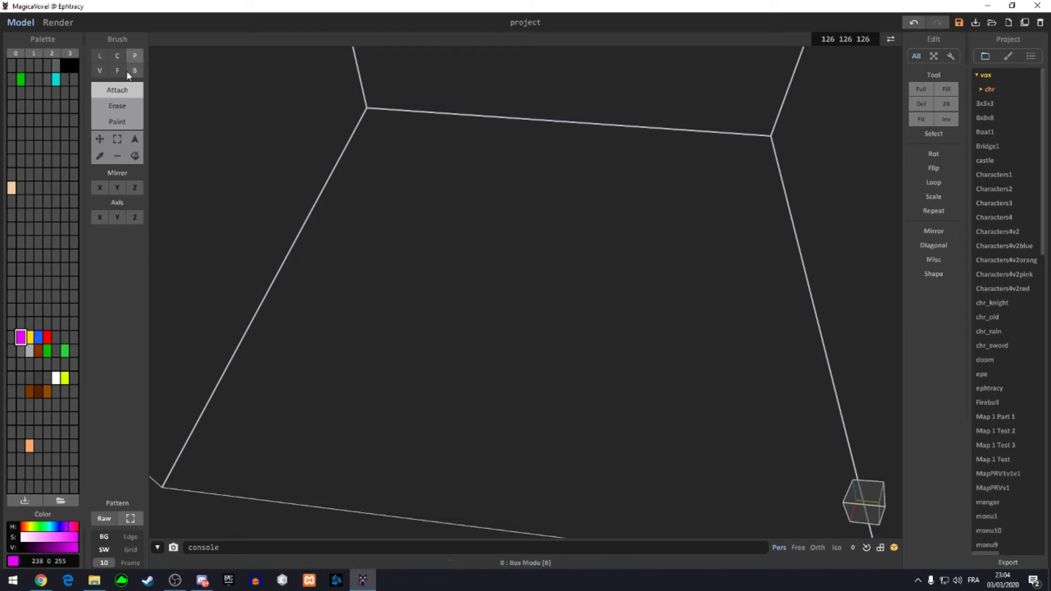
# - With the V brush, place single magenta voxels and short strokes on the floor
pyautogui.click(100, 70)
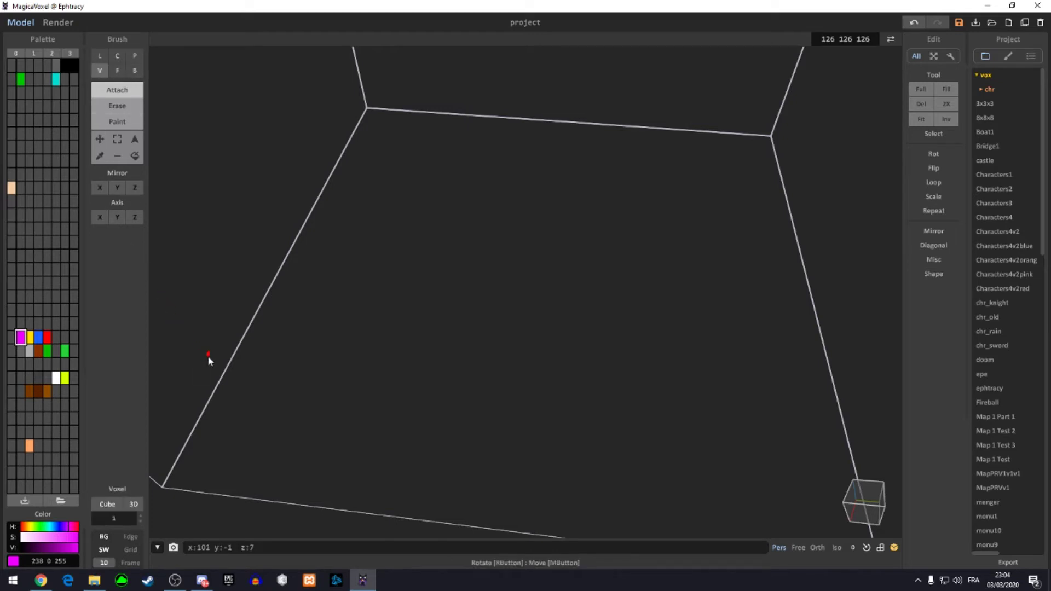
pyautogui.moveTo(380, 368); pyautogui.dragTo(403, 331, button='right')
pyautogui.click(484, 358)
pyautogui.click(445, 380)
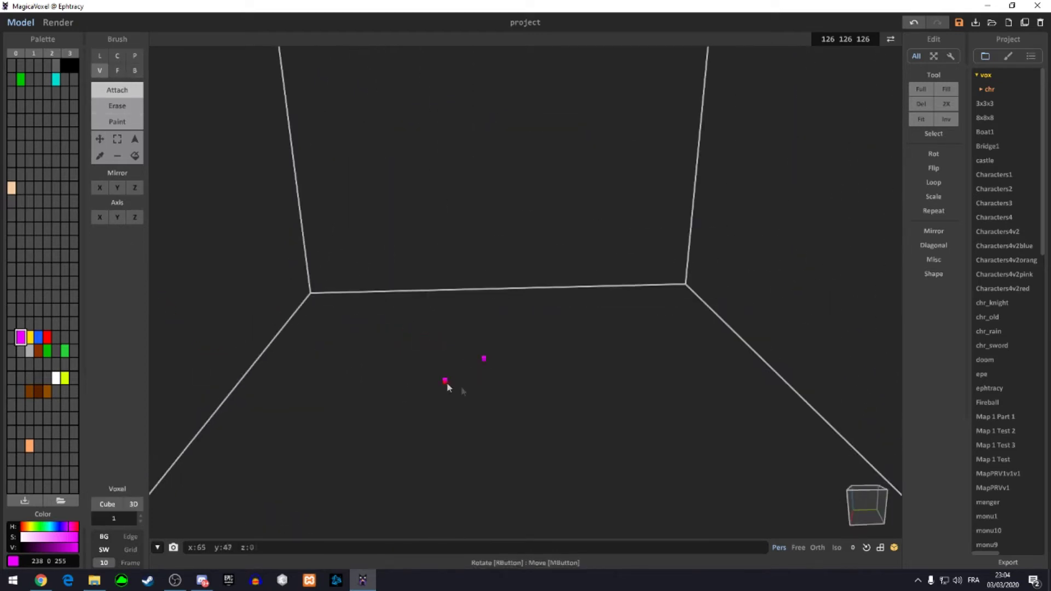
pyautogui.click(566, 392)
pyautogui.moveTo(657, 363); pyautogui.dragTo(622, 357)
pyautogui.moveTo(597, 377); pyautogui.dragTo(590, 397)
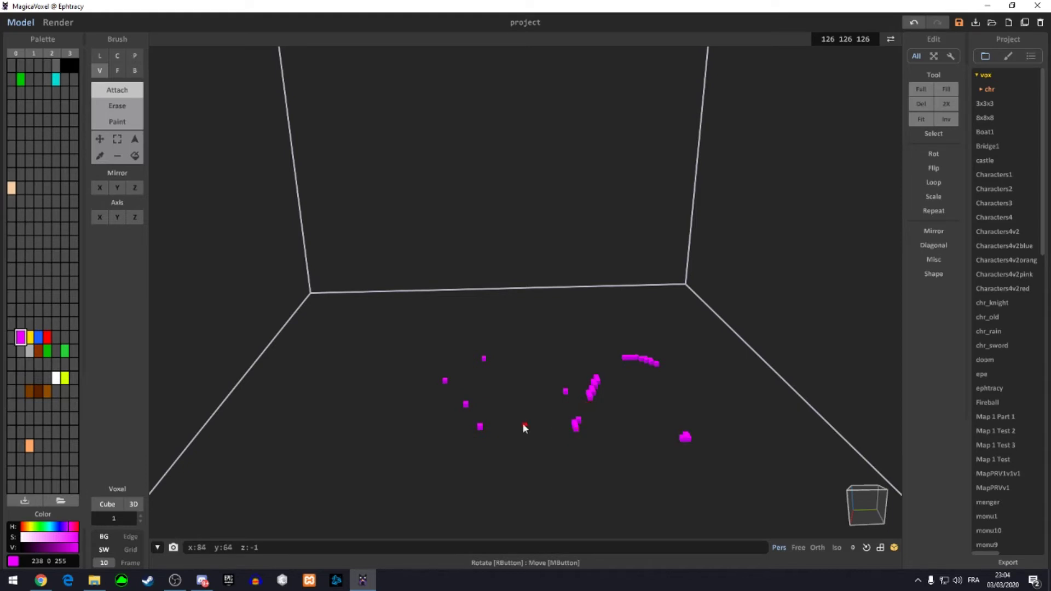
# - Set brush size to 5, stamp four large magenta cubes, and try Sphere before returning to Cube
pyautogui.click(114, 518)
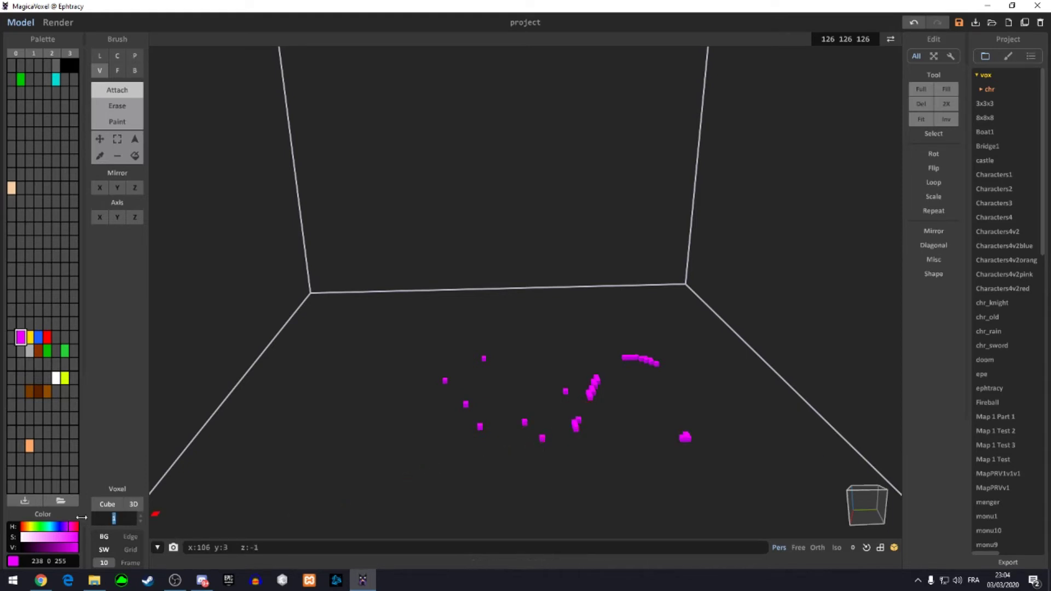
pyautogui.write('5')
pyautogui.click(343, 421)
pyautogui.click(403, 383)
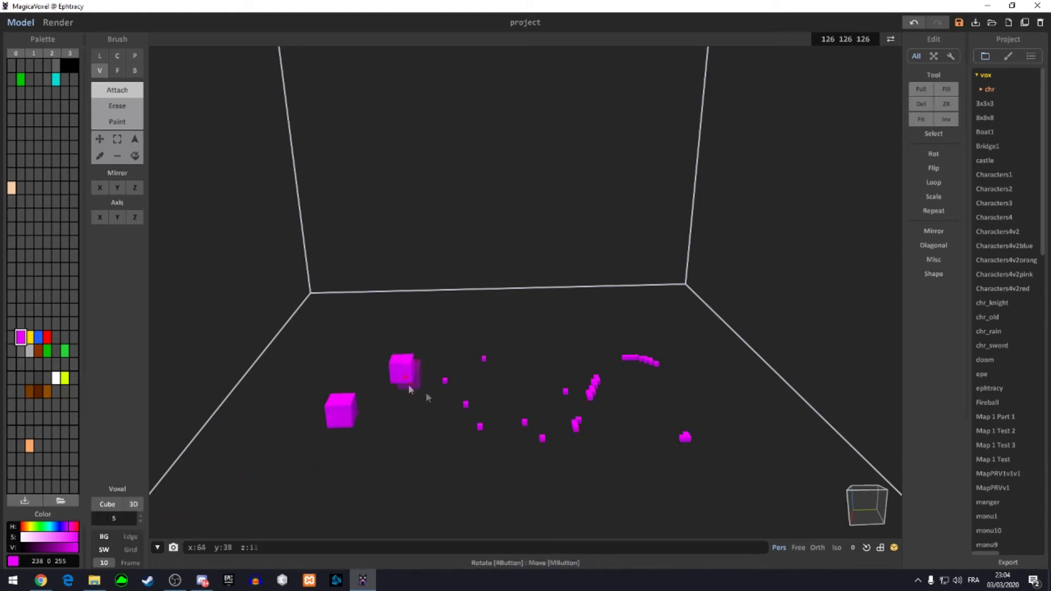
pyautogui.click(458, 405)
pyautogui.click(244, 457)
pyautogui.click(110, 504)
pyautogui.moveTo(329, 438); pyautogui.dragTo(518, 374, button='right')
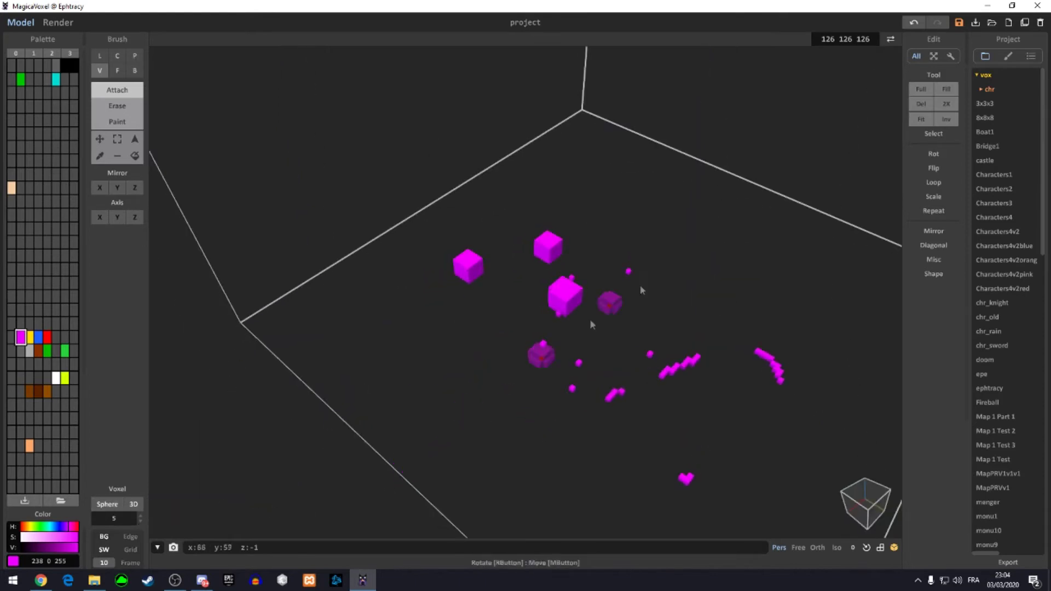
pyautogui.click(107, 503)
# - In 2D mode, paint a thick magenta strip along the floor, then view it from higher up
pyautogui.moveTo(152, 520)
pyautogui.mouseDown(button='right')
pyautogui.moveTo(395, 405)
pyautogui.moveTo(148, 430)
pyautogui.mouseUp(button='right')
pyautogui.click(134, 504)
pyautogui.moveTo(331, 408); pyautogui.dragTo(517, 418)
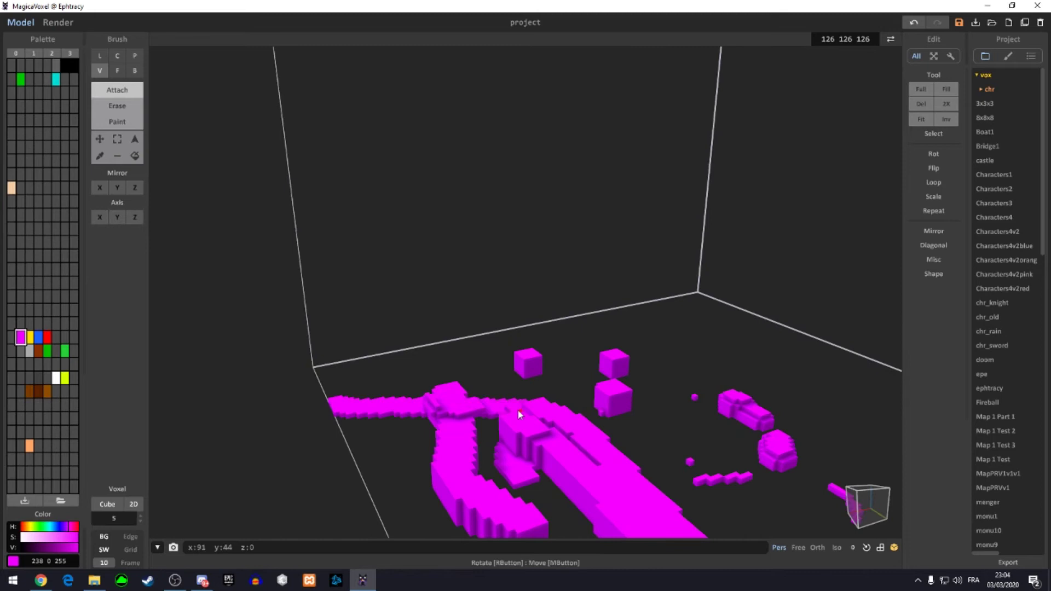
pyautogui.scroll(-4, 113, 518)
pyautogui.moveTo(247, 410); pyautogui.dragTo(564, 242, button='right')
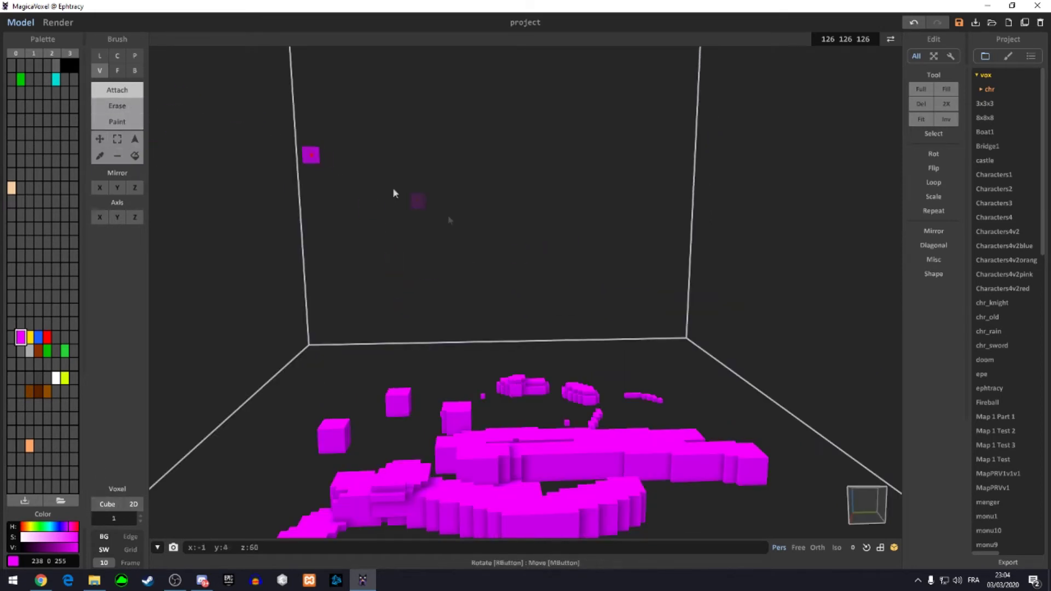
pyautogui.moveTo(314, 157); pyautogui.dragTo(407, 266, button='right')
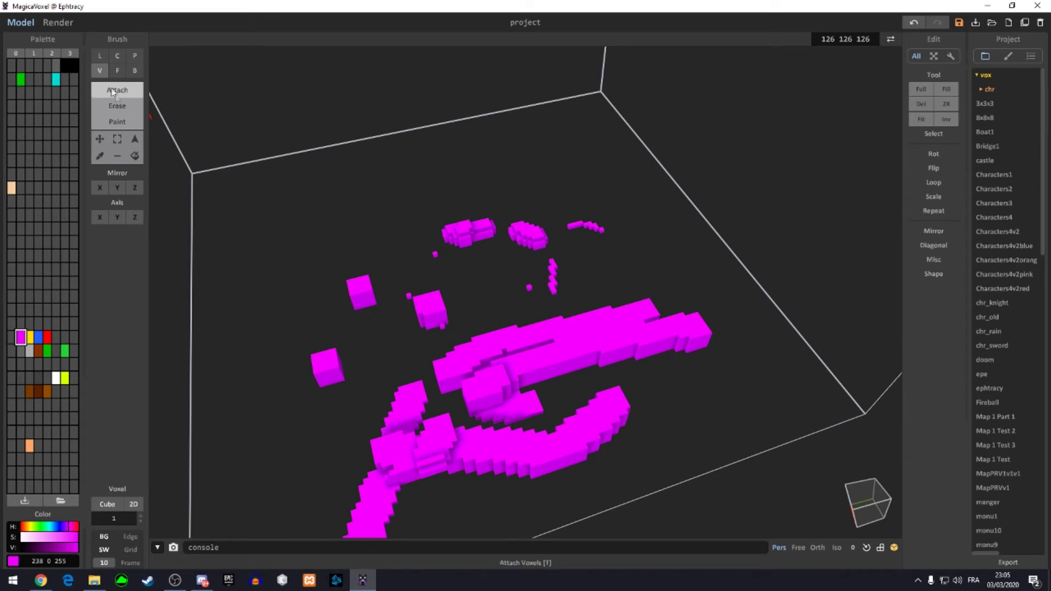
# - Add more magenta voxels at the back and left, with the brush reset to Cube in 3D
pyautogui.click(444, 174)
pyautogui.moveTo(485, 200); pyautogui.dragTo(534, 175)
pyautogui.moveTo(324, 185); pyautogui.dragTo(264, 255)
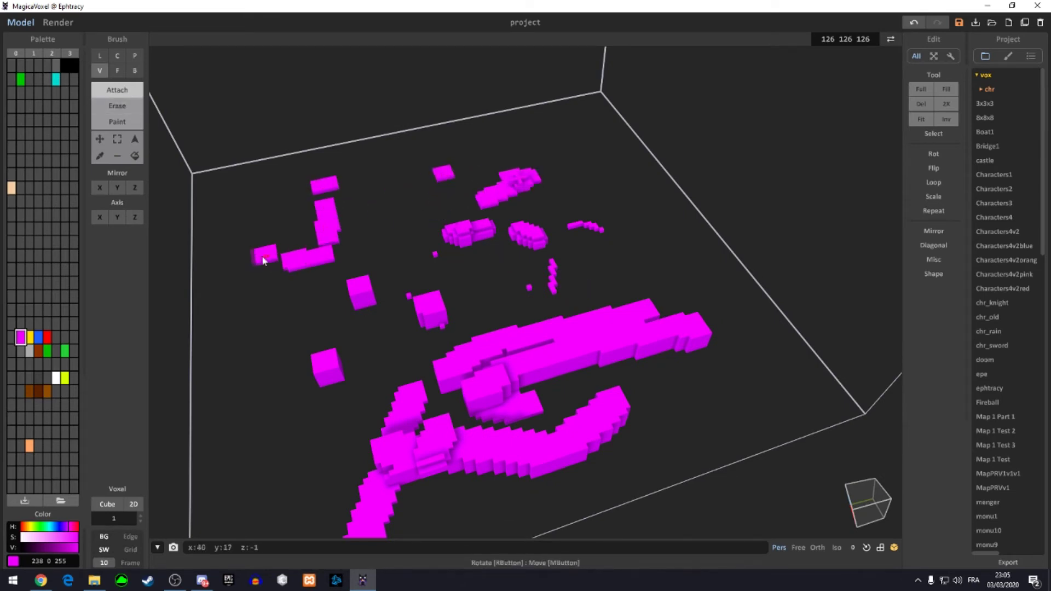
pyautogui.click(107, 503)
pyautogui.click(107, 504)
pyautogui.click(133, 503)
# - Erase voxels from the cubes, long bar, central cluster and lower curved band
pyautogui.click(117, 105)
pyautogui.moveTo(430, 311)
pyautogui.mouseDown()
pyautogui.moveTo(621, 335)
pyautogui.moveTo(550, 329)
pyautogui.mouseUp()
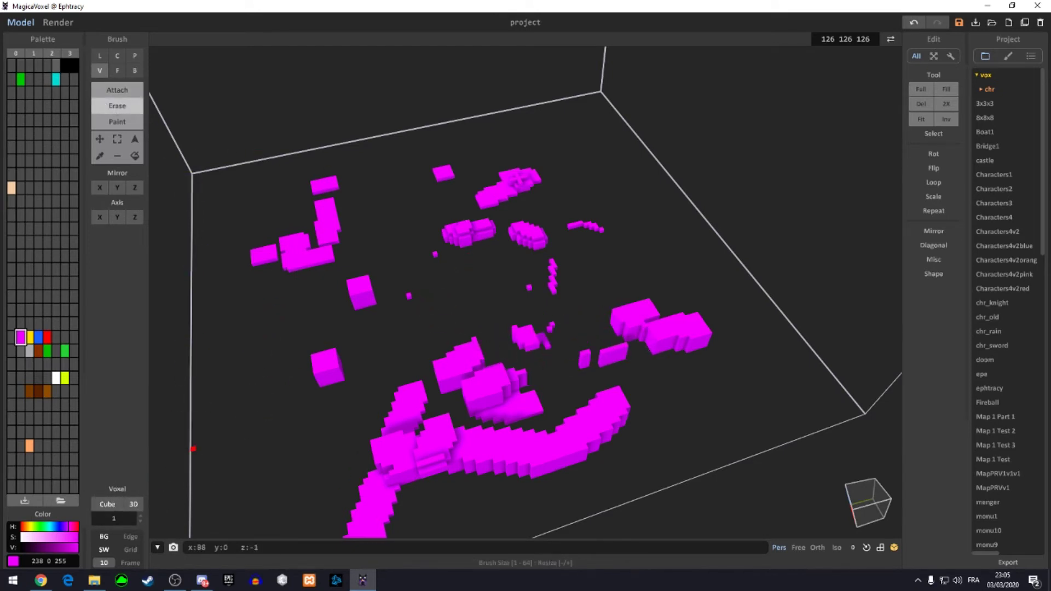
pyautogui.moveTo(463, 370)
pyautogui.mouseDown()
pyautogui.moveTo(460, 396)
pyautogui.moveTo(523, 433)
pyautogui.mouseUp()
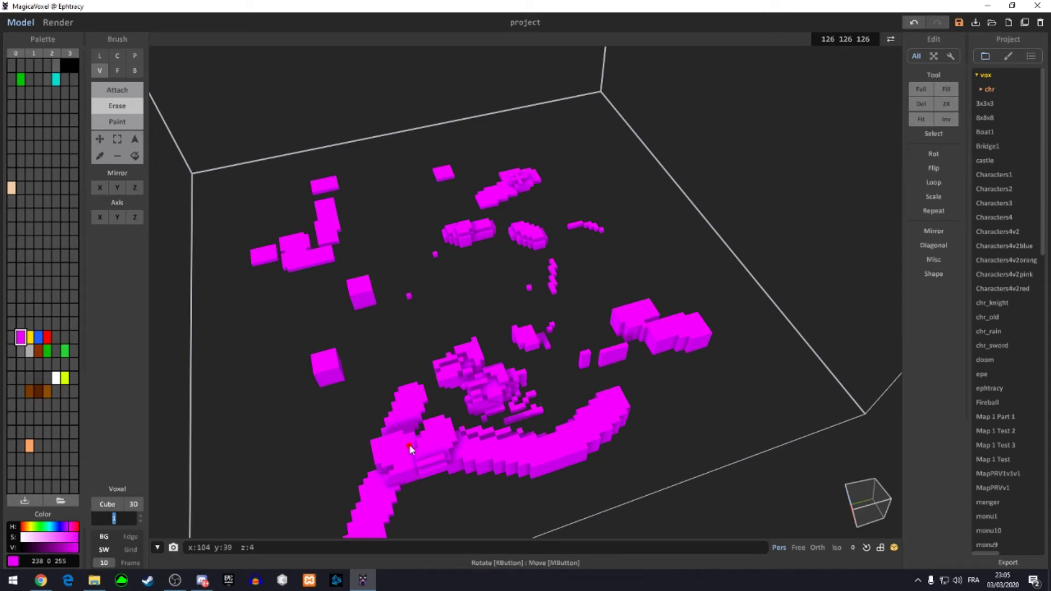
pyautogui.moveTo(409, 445); pyautogui.dragTo(548, 438)
# - Repaint the left-hand voxels blue (29 97 255)
pyautogui.click(132, 122)
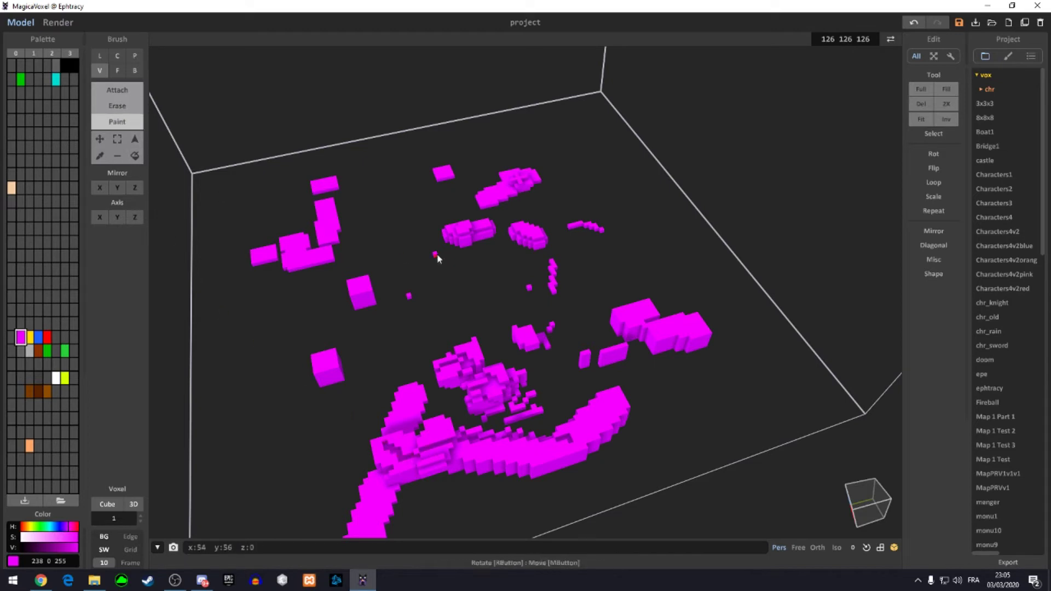
pyautogui.click(38, 336)
pyautogui.moveTo(332, 248); pyautogui.dragTo(324, 236)
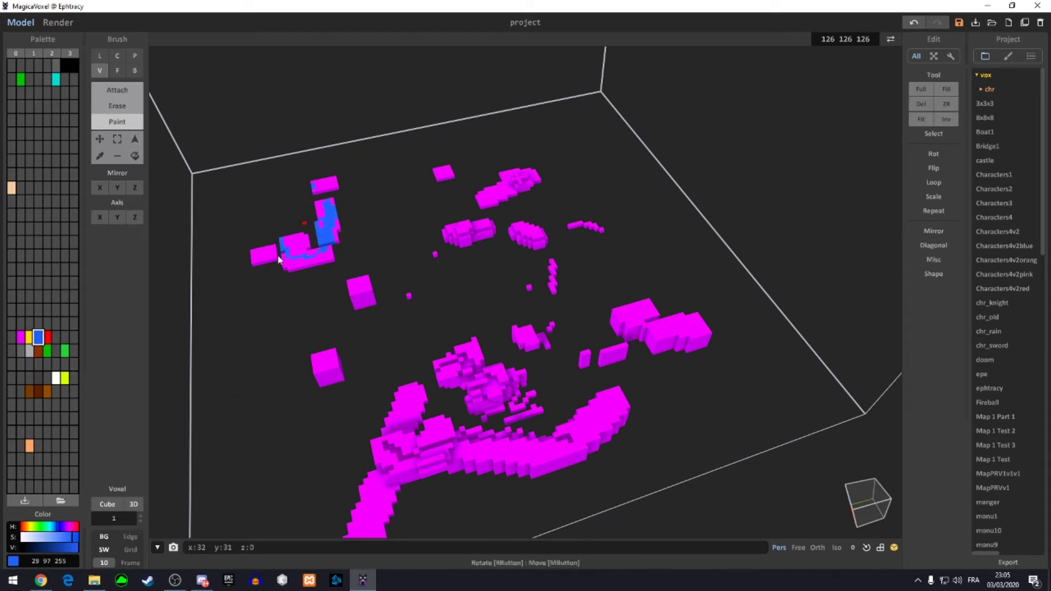
# - Clear the scene and fill the floor with a thick blue voxel slab
pyautogui.click(117, 90)
pyautogui.click(117, 70)
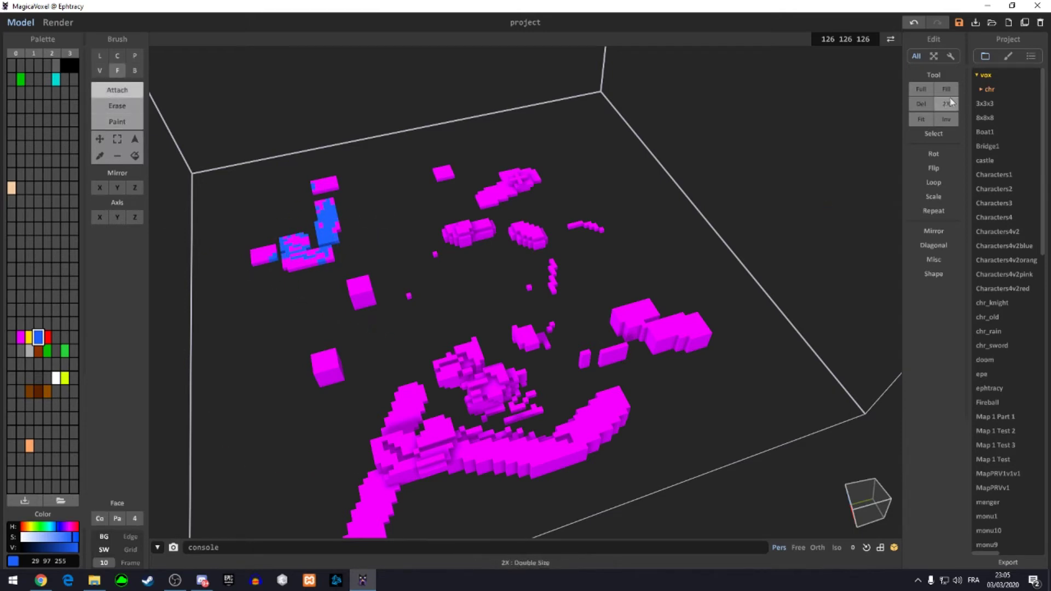
pyautogui.press('Delete')
pyautogui.moveTo(510, 400)
pyautogui.mouseDown(button='right')
pyautogui.moveTo(475, 257)
pyautogui.moveTo(336, 191)
pyautogui.moveTo(650, 340)
pyautogui.mouseUp(button='right')
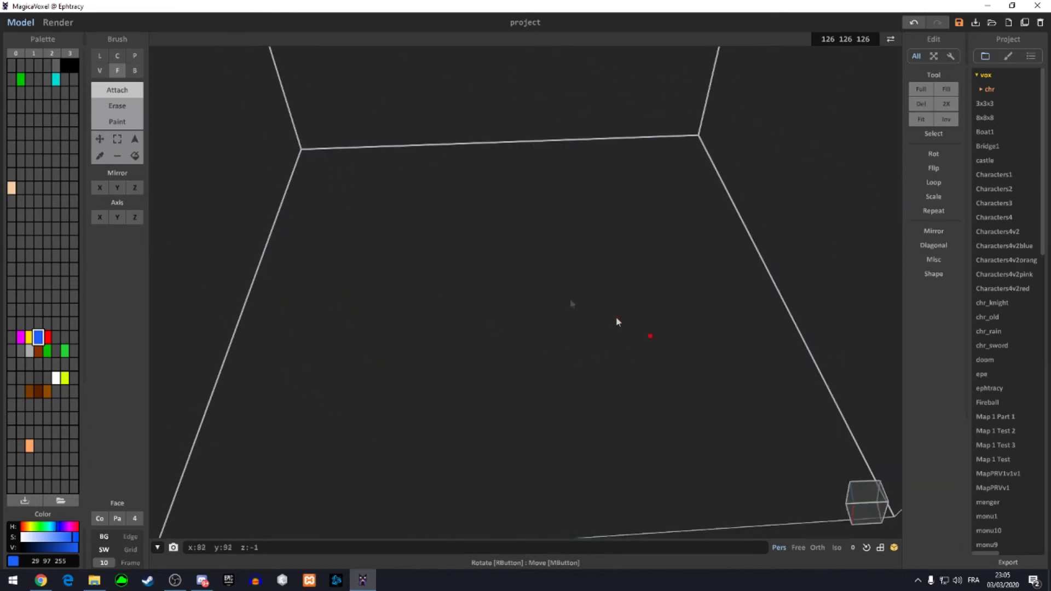
pyautogui.click(529, 292)
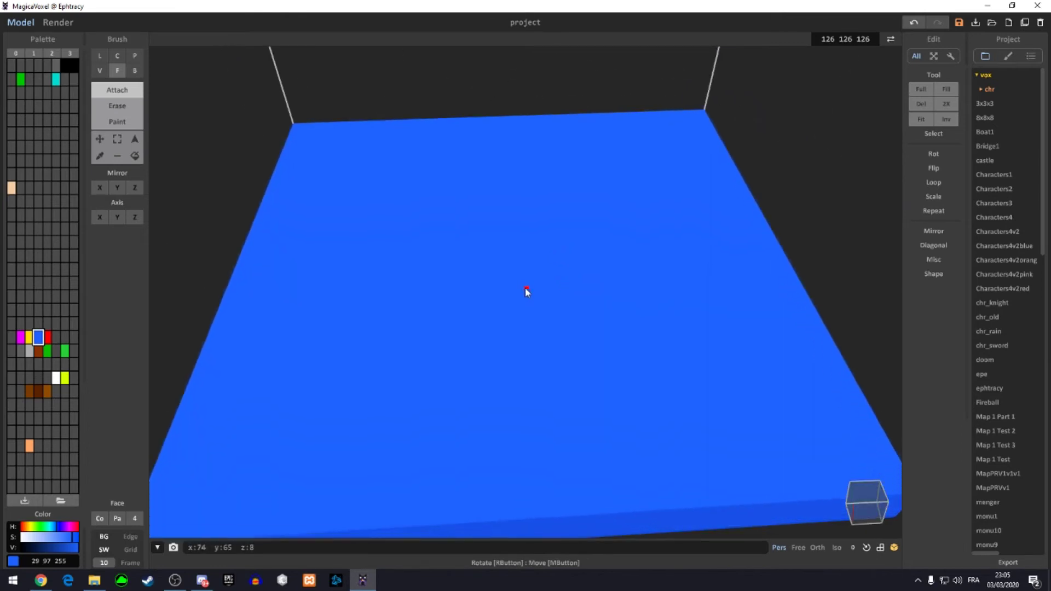
pyautogui.moveTo(526, 292); pyautogui.dragTo(354, 248)
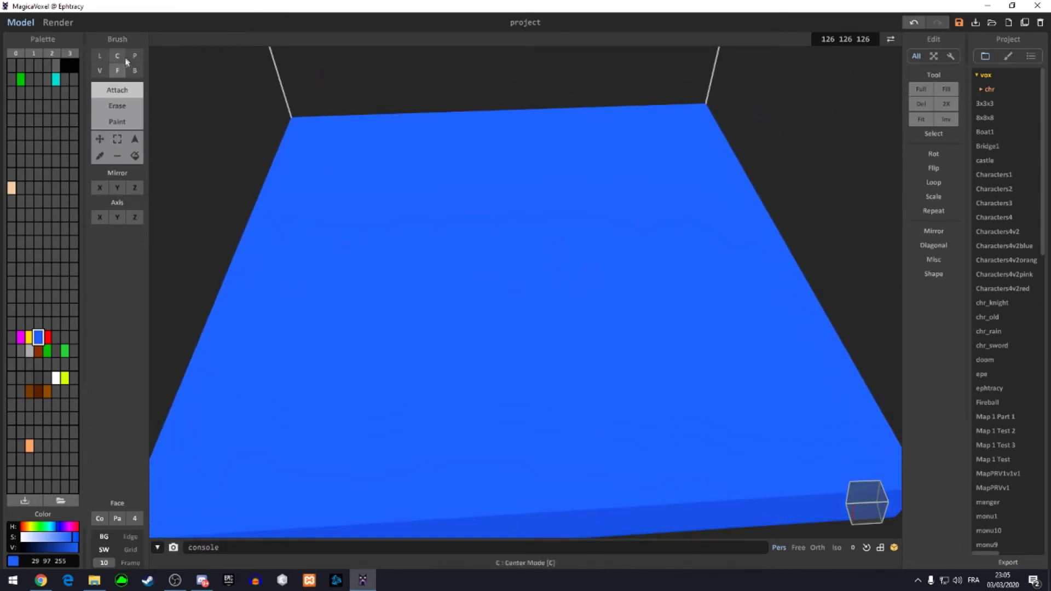
# - Erase the blue slab layer by layer, then set the brush to Box with Attach
pyautogui.click(117, 106)
pyautogui.click(447, 283)
pyautogui.moveTo(447, 284); pyautogui.dragTo(447, 283)
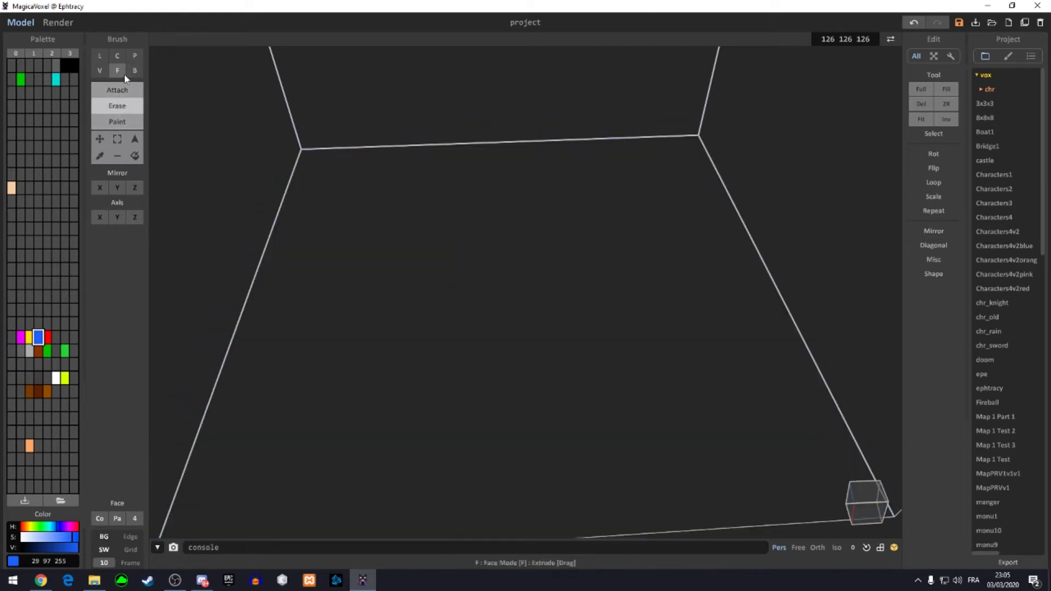
pyautogui.click(135, 71)
pyautogui.click(117, 90)
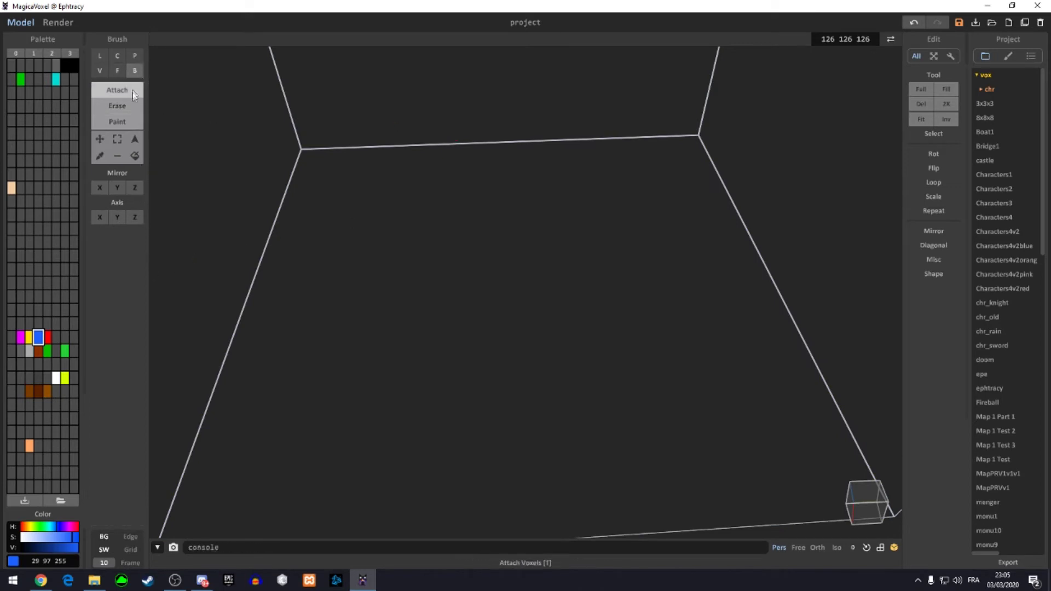
# - Draw six flat blue box slabs on the floor, then clear them and select the Pattern brush
pyautogui.moveTo(431, 224)
pyautogui.mouseDown()
pyautogui.moveTo(550, 360)
pyautogui.moveTo(715, 347)
pyautogui.moveTo(557, 286)
pyautogui.mouseUp()
pyautogui.moveTo(557, 286)
pyautogui.mouseDown(button='right')
pyautogui.moveTo(507, 347)
pyautogui.moveTo(408, 398)
pyautogui.mouseUp(button='right')
pyautogui.moveTo(372, 314); pyautogui.dragTo(564, 401)
pyautogui.moveTo(701, 383); pyautogui.dragTo(570, 476)
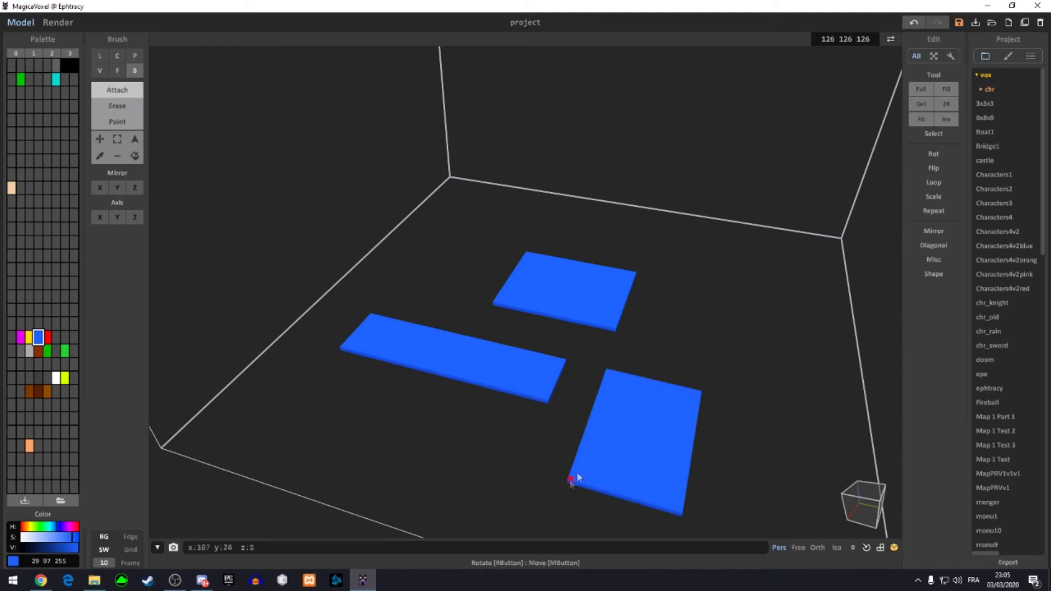
pyautogui.moveTo(657, 324); pyautogui.dragTo(728, 446)
pyautogui.moveTo(383, 268)
pyautogui.mouseDown()
pyautogui.moveTo(578, 300)
pyautogui.moveTo(667, 287)
pyautogui.mouseUp()
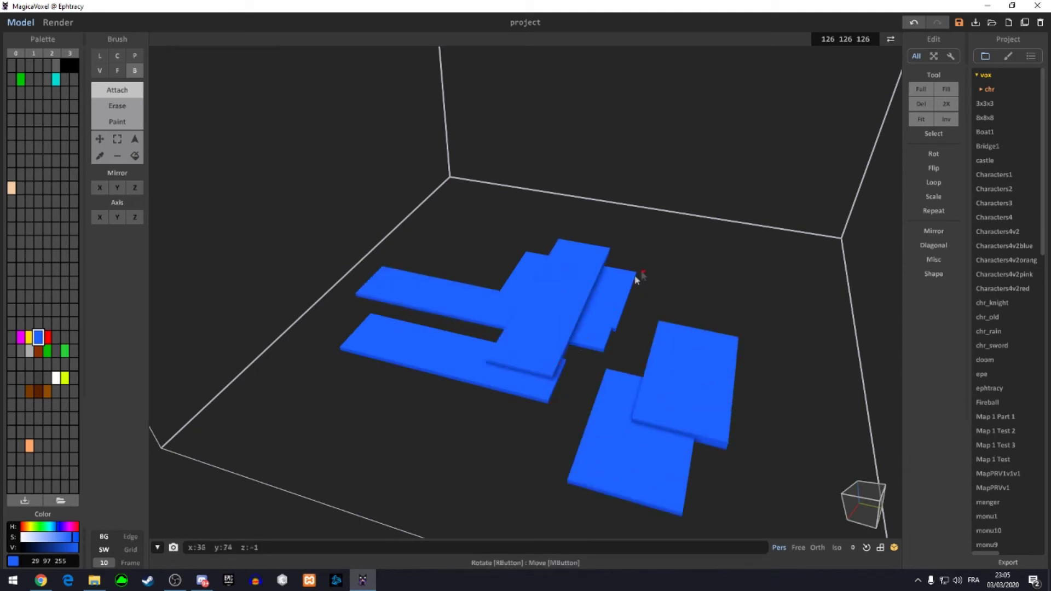
pyautogui.press('Delete')
pyautogui.click(136, 56)
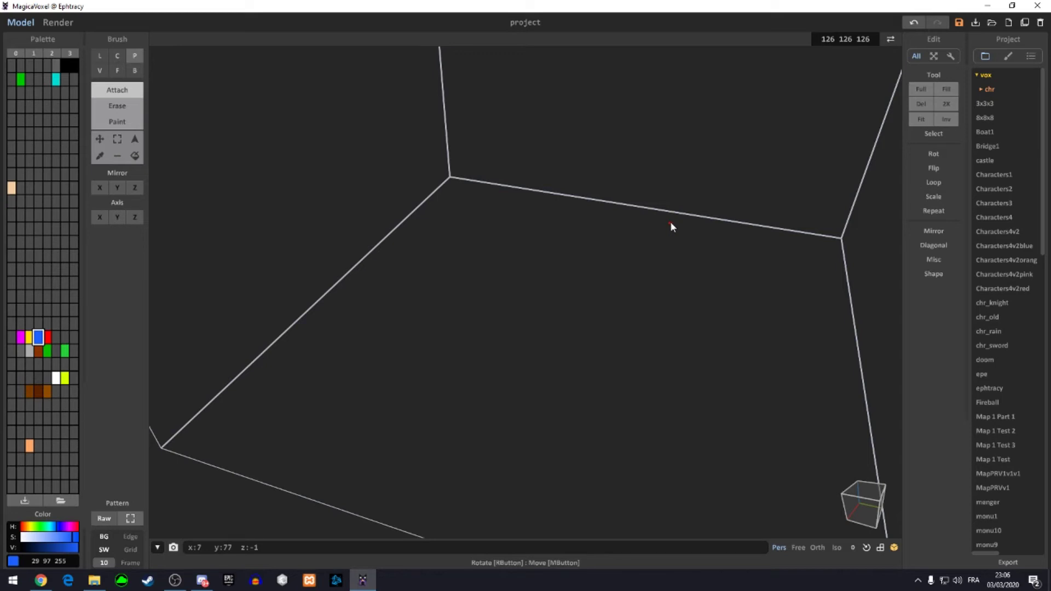
# - Scroll the pattern model list past SousMarin1 and teapot and choose Tree1
pyautogui.moveTo(672, 225); pyautogui.dragTo(691, 308, button='right')
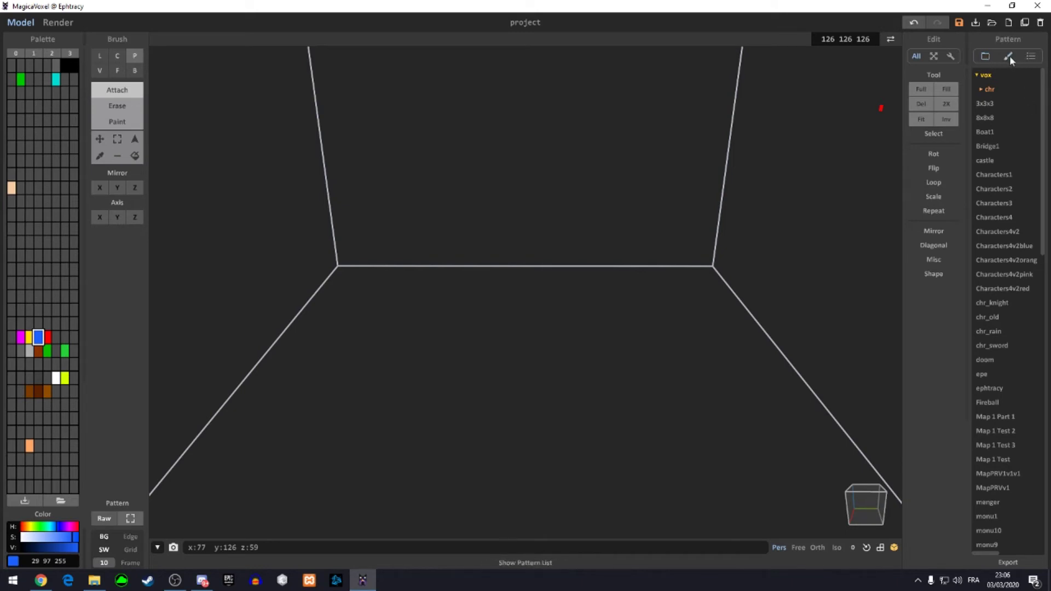
pyautogui.scroll(-5, 1009, 208)
pyautogui.scroll(-3, 1006, 228)
pyautogui.scroll(-3, 1007, 252)
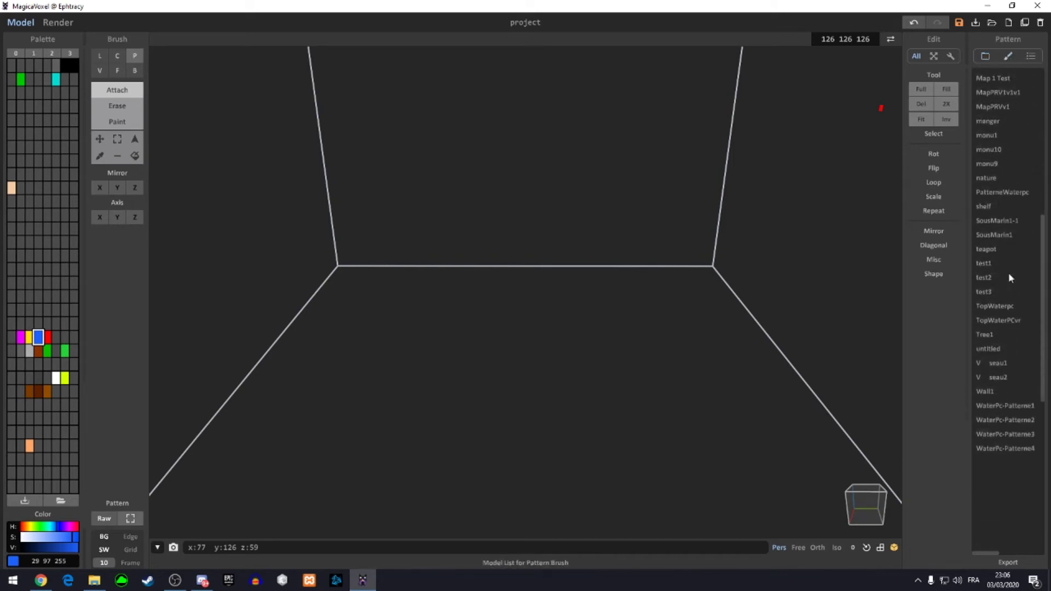
pyautogui.scroll(-2, 1023, 482)
pyautogui.scroll(3, 1023, 482)
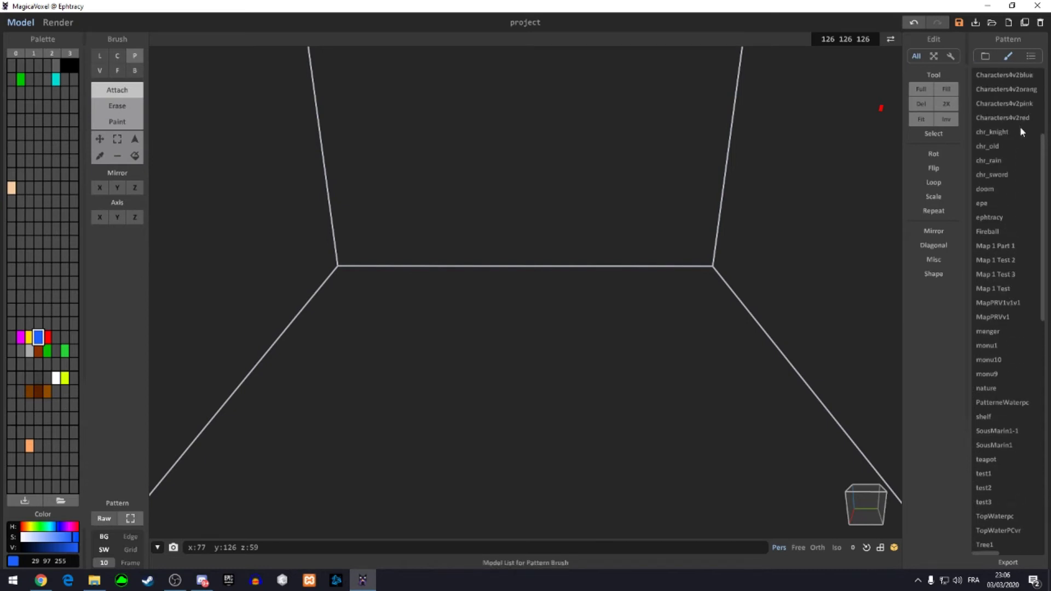
pyautogui.scroll(-2, 1002, 252)
pyautogui.scroll(-2, 1002, 256)
pyautogui.scroll(2, 1000, 388)
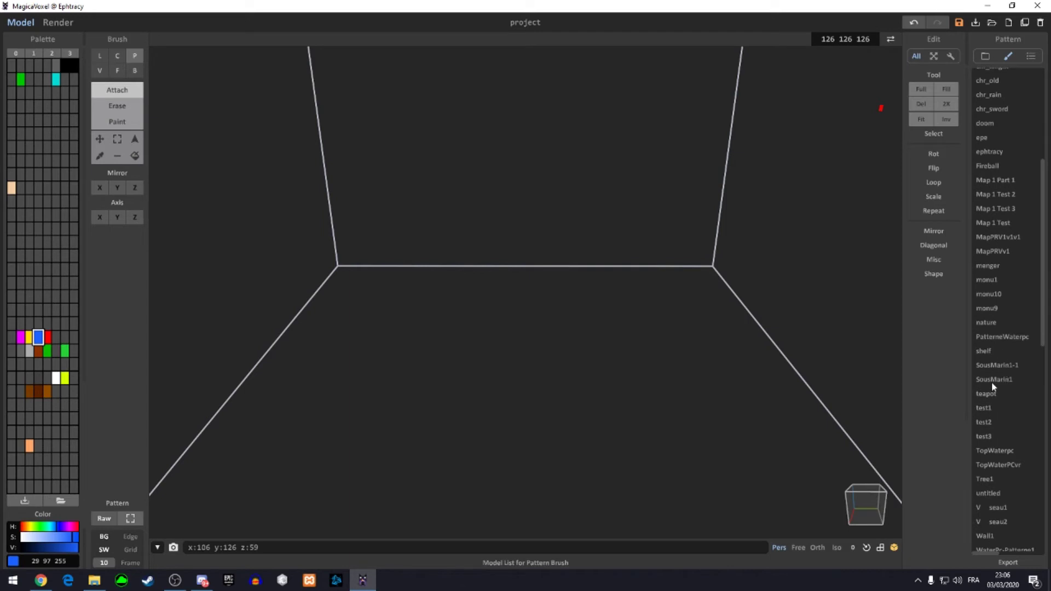
pyautogui.scroll(1, 994, 416)
pyautogui.click(991, 492)
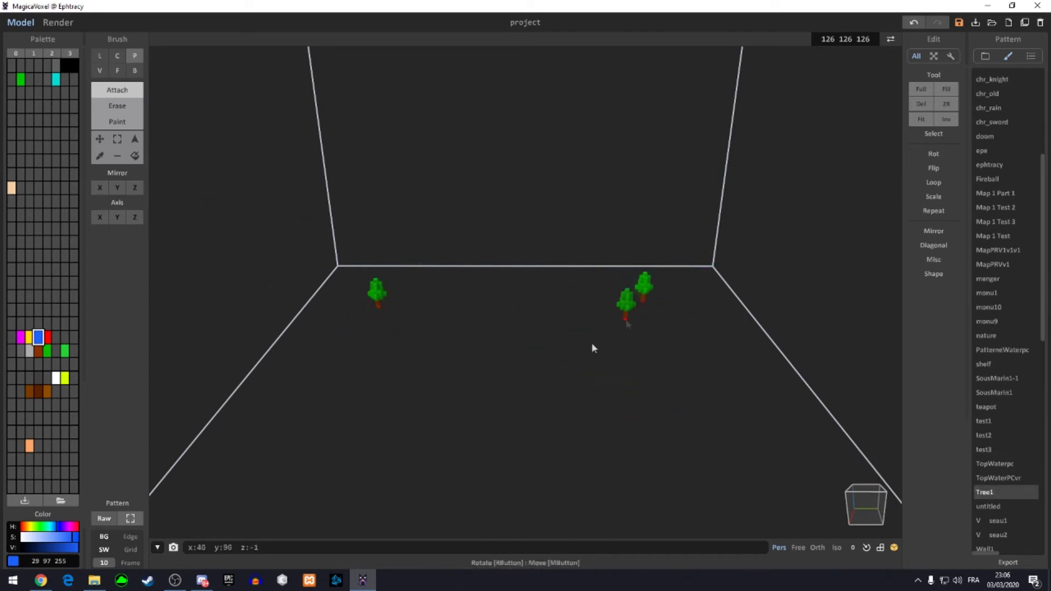
# - Stamp ten more Tree1 trees scattered across the floor
pyautogui.click(628, 408)
pyautogui.click(548, 474)
pyautogui.click(357, 457)
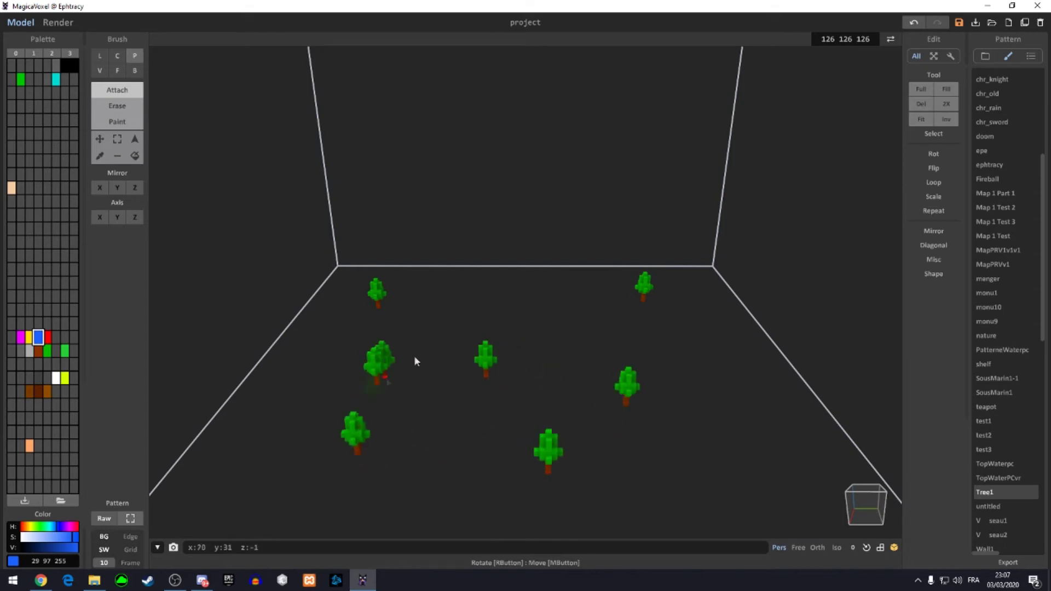
pyautogui.click(378, 388)
pyautogui.click(453, 327)
pyautogui.click(564, 375)
pyautogui.click(455, 414)
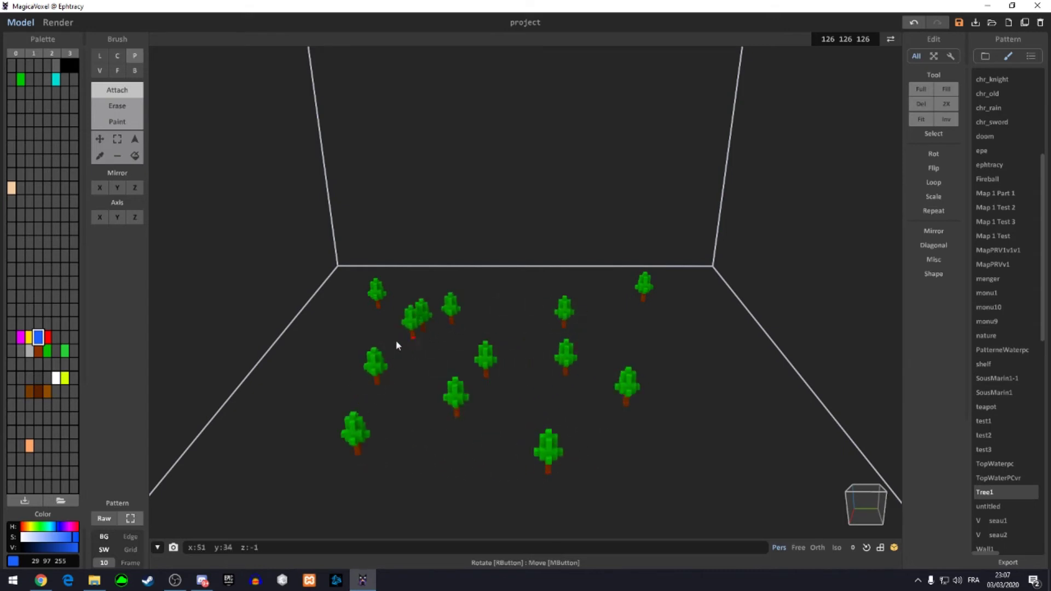
pyautogui.click(325, 351)
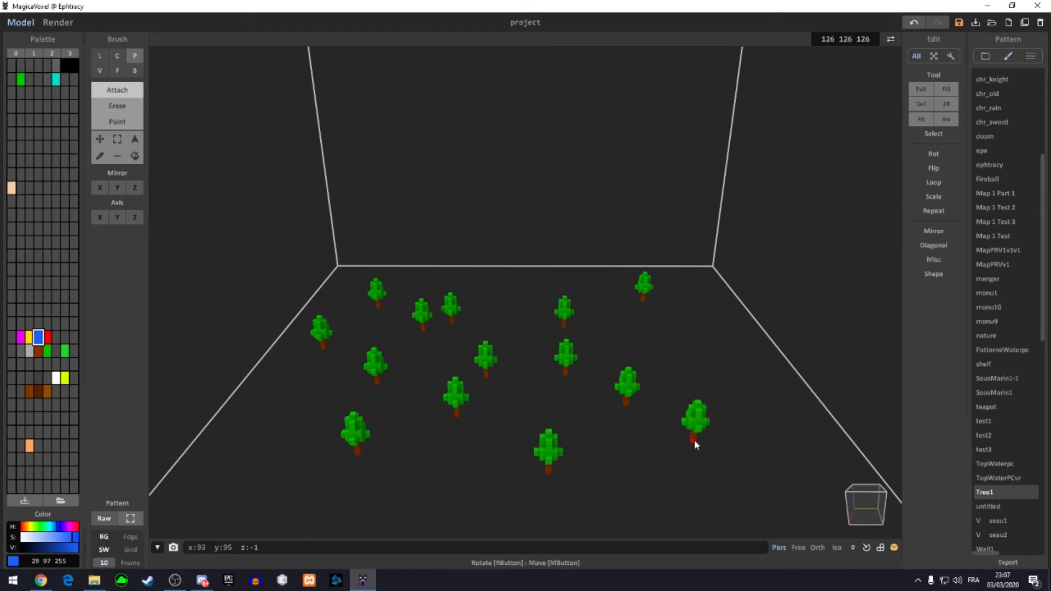
pyautogui.click(727, 457)
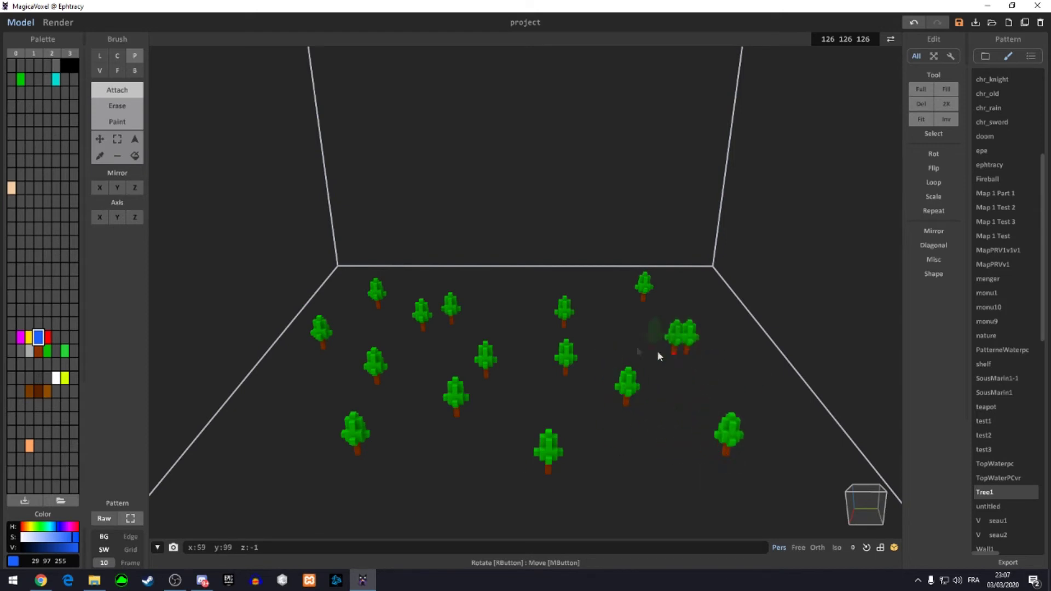
pyautogui.click(595, 308)
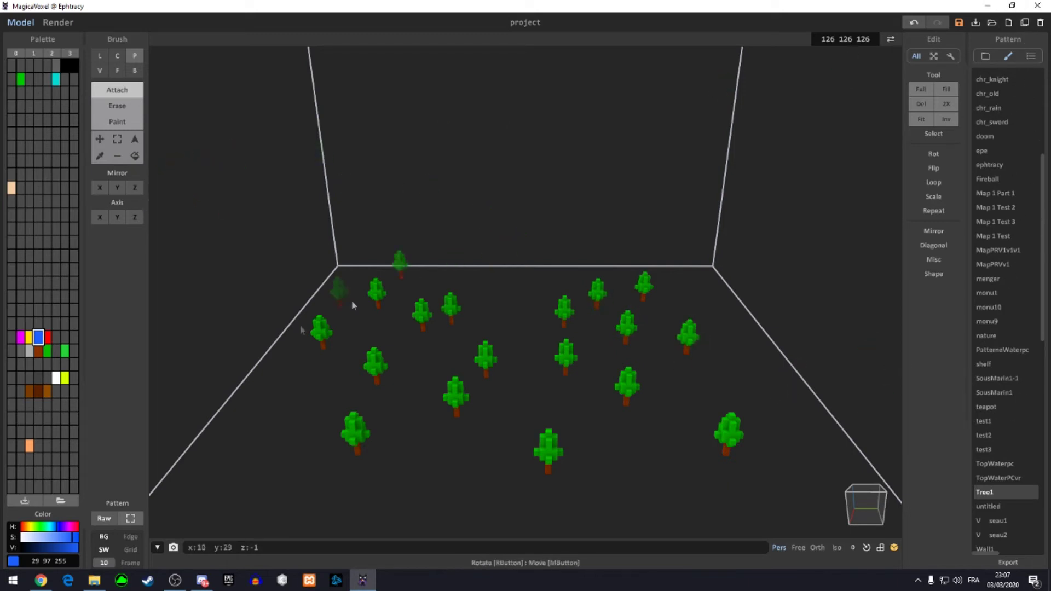
# - Replace the forest with the small blue model from the Project list and move it down-right
pyautogui.click(100, 70)
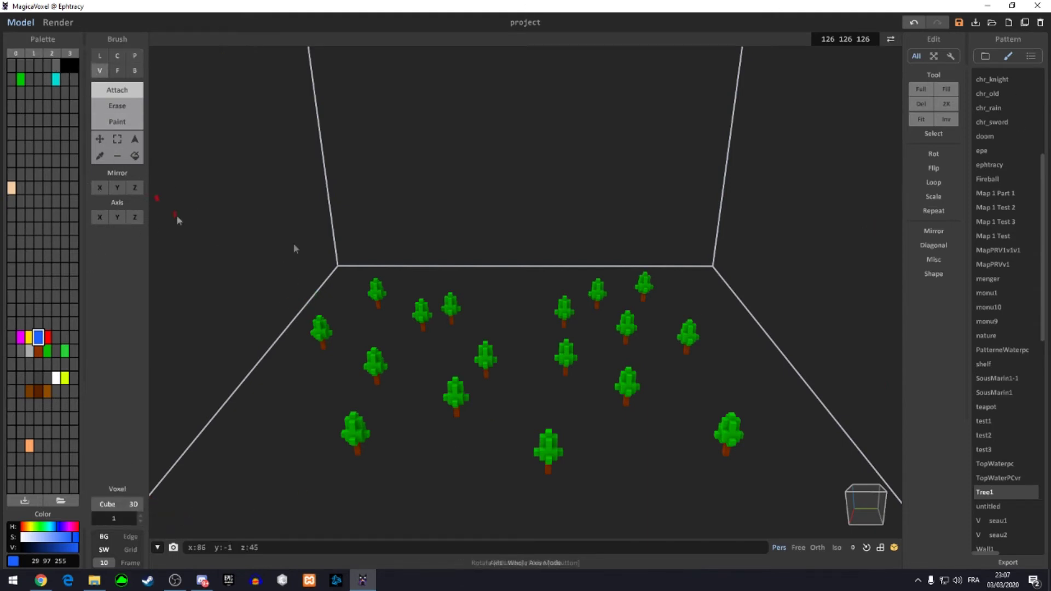
pyautogui.click(986, 56)
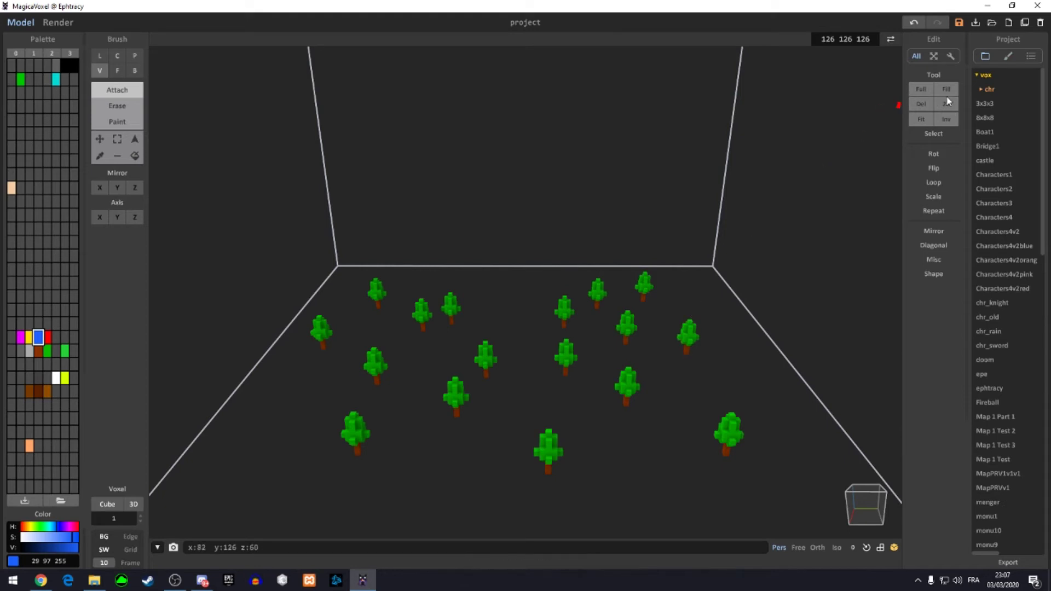
pyautogui.click(985, 103)
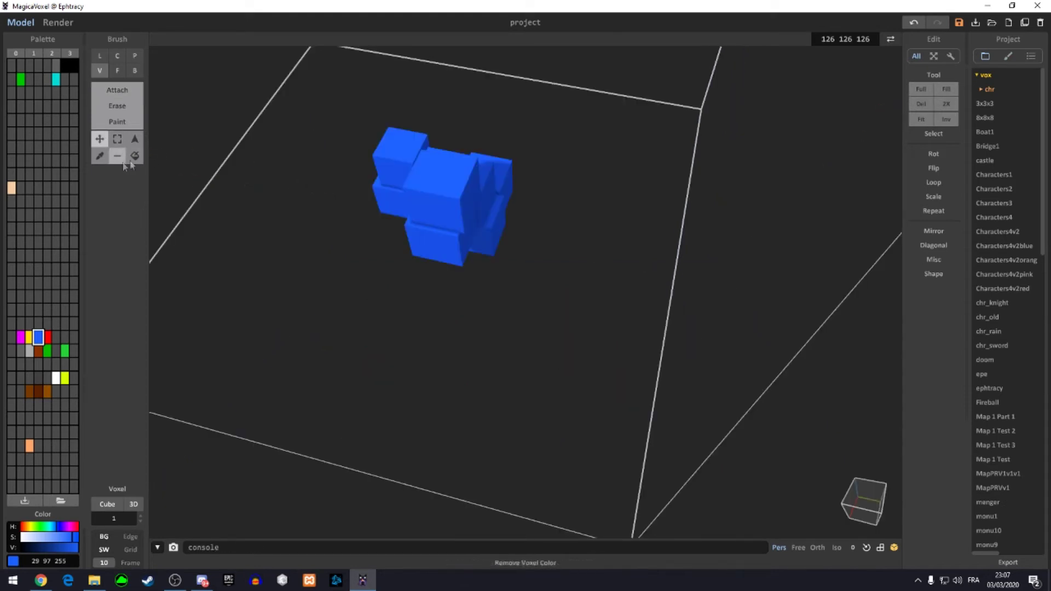
pyautogui.click(100, 140)
pyautogui.moveTo(416, 186)
pyautogui.mouseDown()
pyautogui.moveTo(487, 270)
pyautogui.moveTo(448, 228)
pyautogui.mouseUp()
pyautogui.moveTo(449, 228); pyautogui.dragTo(547, 235, button='right')
pyautogui.moveTo(547, 235)
pyautogui.mouseDown()
pyautogui.moveTo(422, 288)
pyautogui.moveTo(362, 290)
pyautogui.mouseUp()
# - Box-select a slice of the right piece, pick cyan, then switch to region selection
pyautogui.click(117, 139)
pyautogui.moveTo(230, 265); pyautogui.dragTo(326, 294)
pyautogui.moveTo(368, 287)
pyautogui.mouseDown(button='right')
pyautogui.moveTo(388, 265)
pyautogui.moveTo(511, 291)
pyautogui.mouseUp(button='right')
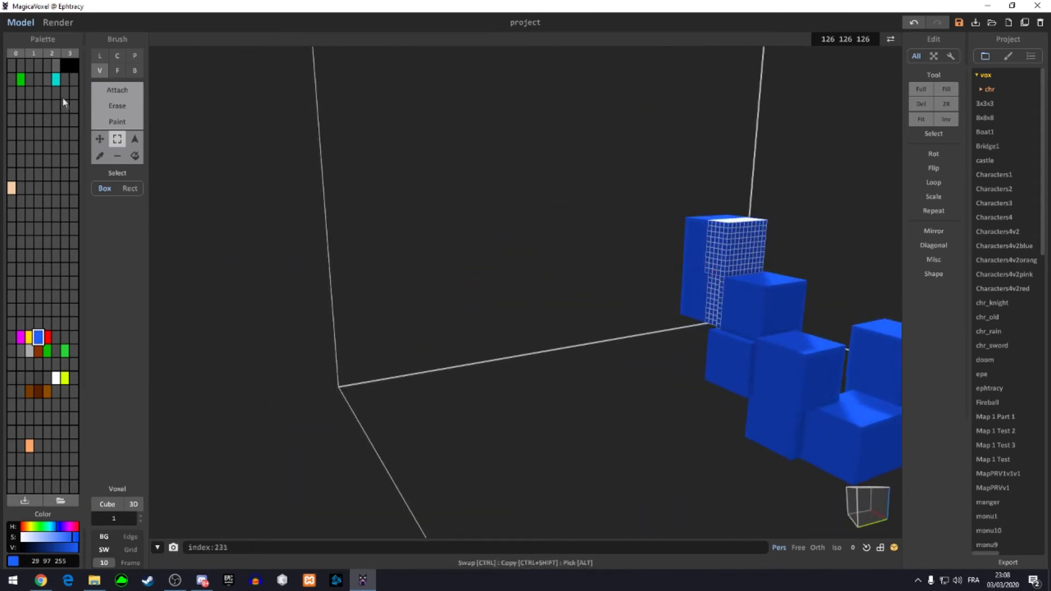
pyautogui.click(56, 80)
pyautogui.moveTo(509, 253)
pyautogui.mouseDown(button='right')
pyautogui.moveTo(684, 296)
pyautogui.moveTo(534, 199)
pyautogui.mouseUp(button='right')
pyautogui.click(135, 139)
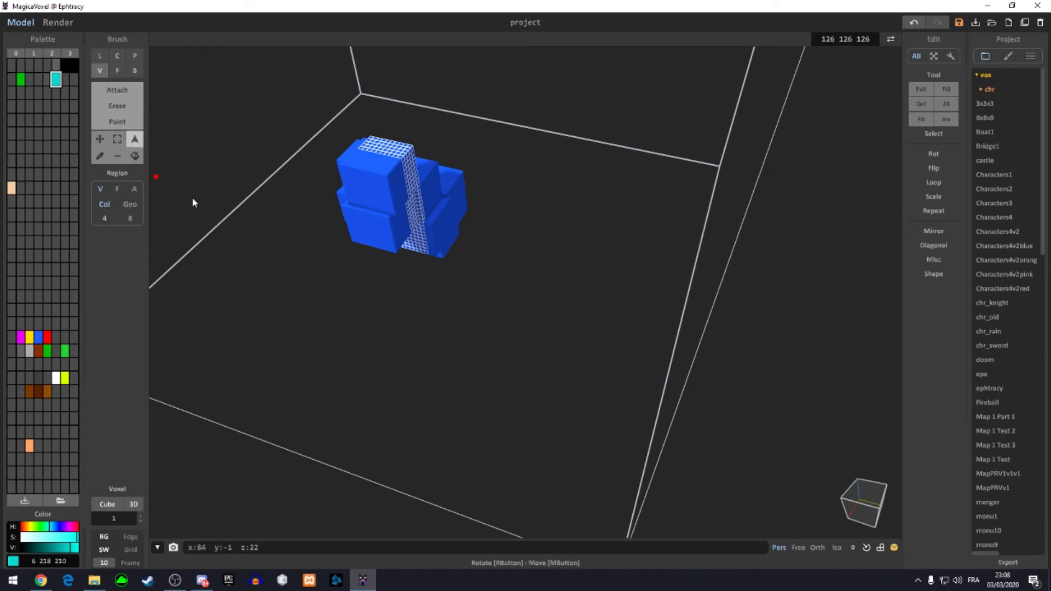
# - Region-select the blue model, sample its blue with the eyedropper, then load the full palette
pyautogui.click(420, 174)
pyautogui.moveTo(438, 202)
pyautogui.mouseDown(button='right')
pyautogui.moveTo(513, 179)
pyautogui.moveTo(305, 403)
pyautogui.moveTo(176, 449)
pyautogui.moveTo(292, 512)
pyautogui.moveTo(393, 192)
pyautogui.moveTo(396, 206)
pyautogui.moveTo(668, 282)
pyautogui.moveTo(613, 194)
pyautogui.moveTo(599, 216)
pyautogui.moveTo(360, 263)
pyautogui.moveTo(257, 355)
pyautogui.mouseUp(button='right')
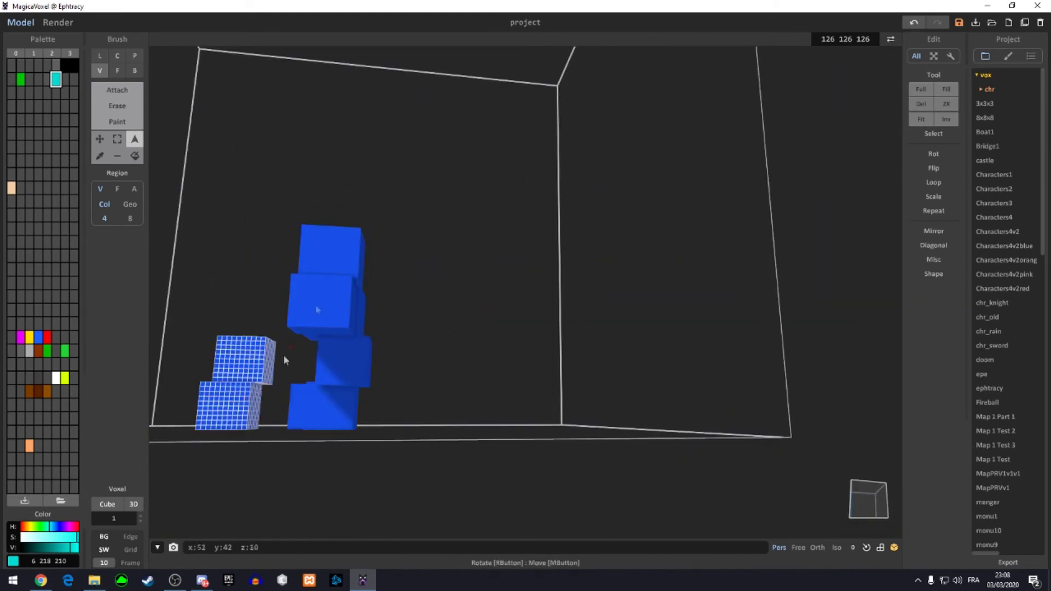
pyautogui.click(100, 156)
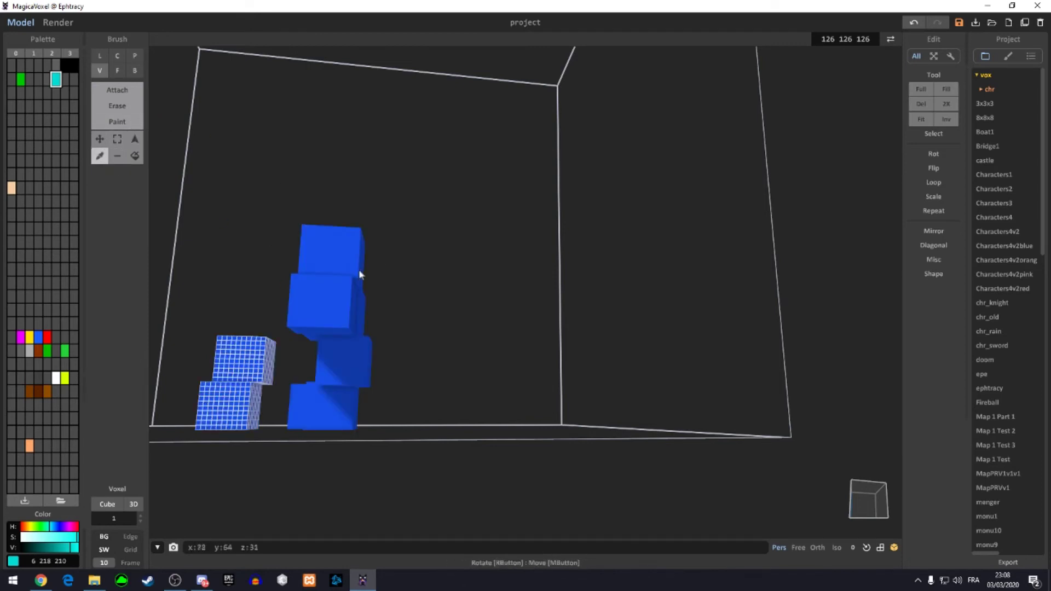
pyautogui.click(335, 264)
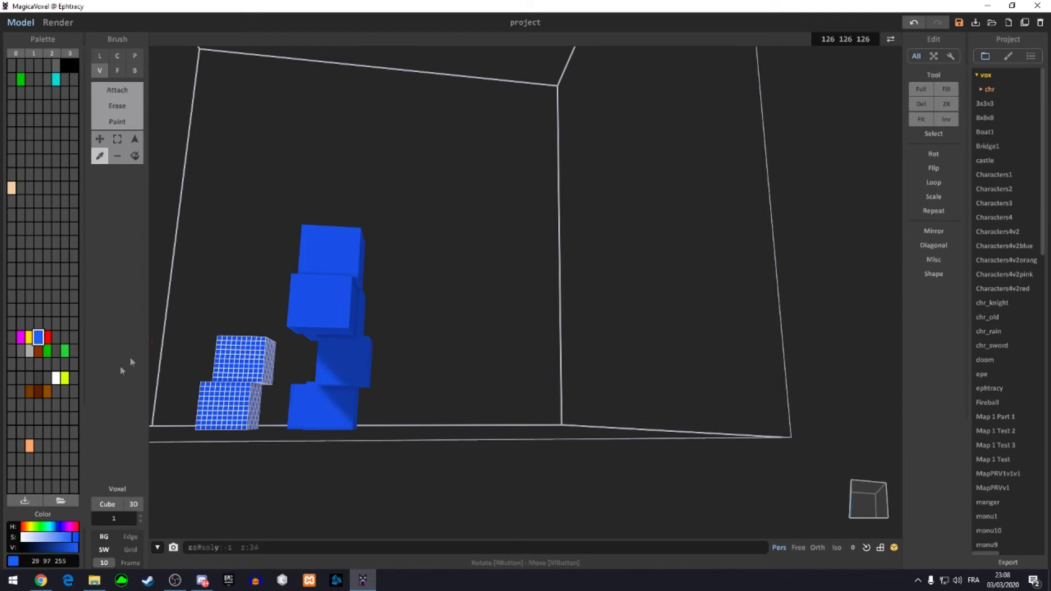
pyautogui.moveTo(331, 296); pyautogui.dragTo(324, 310, button='right')
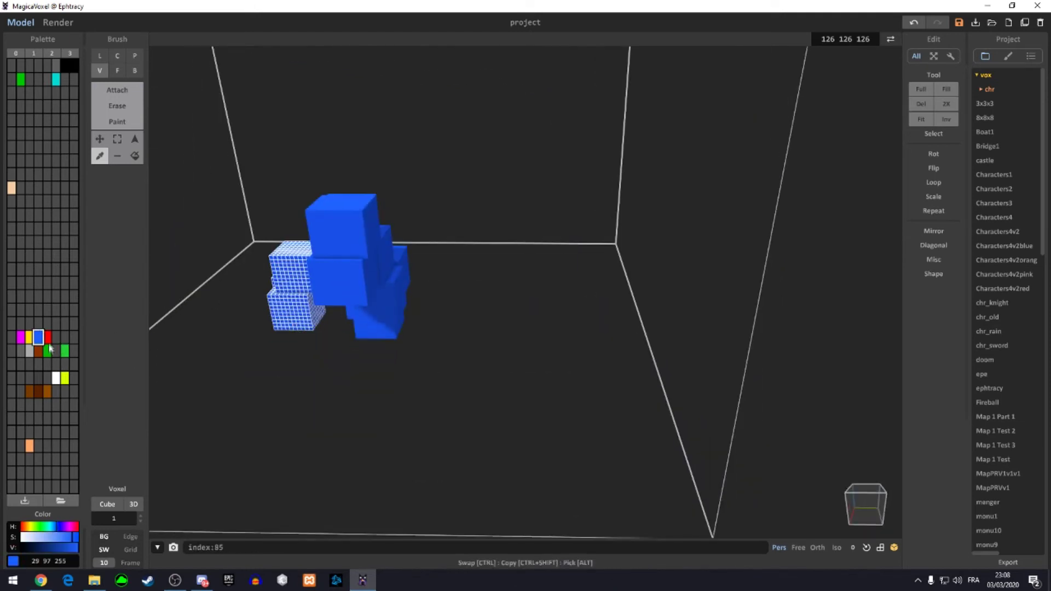
pyautogui.click(15, 54)
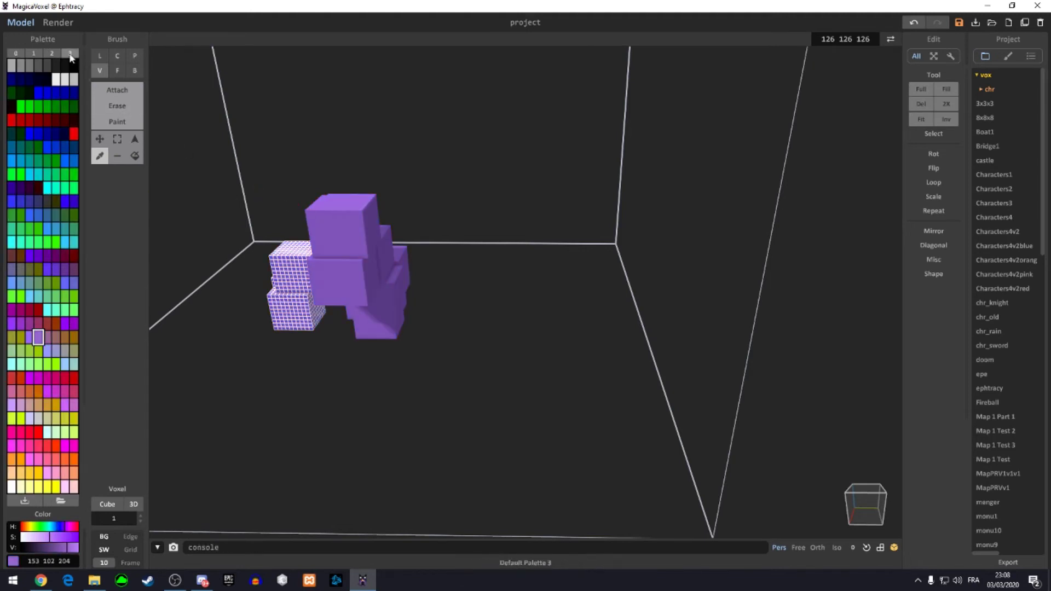
# - Try the grey, purple-themed and brown-orange default palettes while viewing the model from above
pyautogui.click(69, 53)
pyautogui.moveTo(281, 159); pyautogui.dragTo(251, 160, button='right')
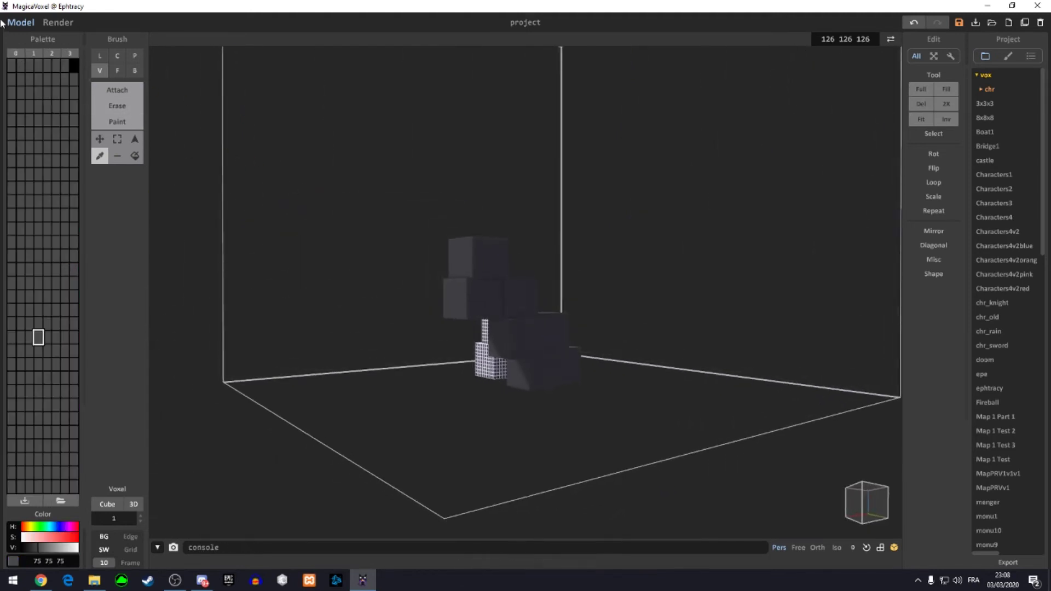
pyautogui.click(15, 53)
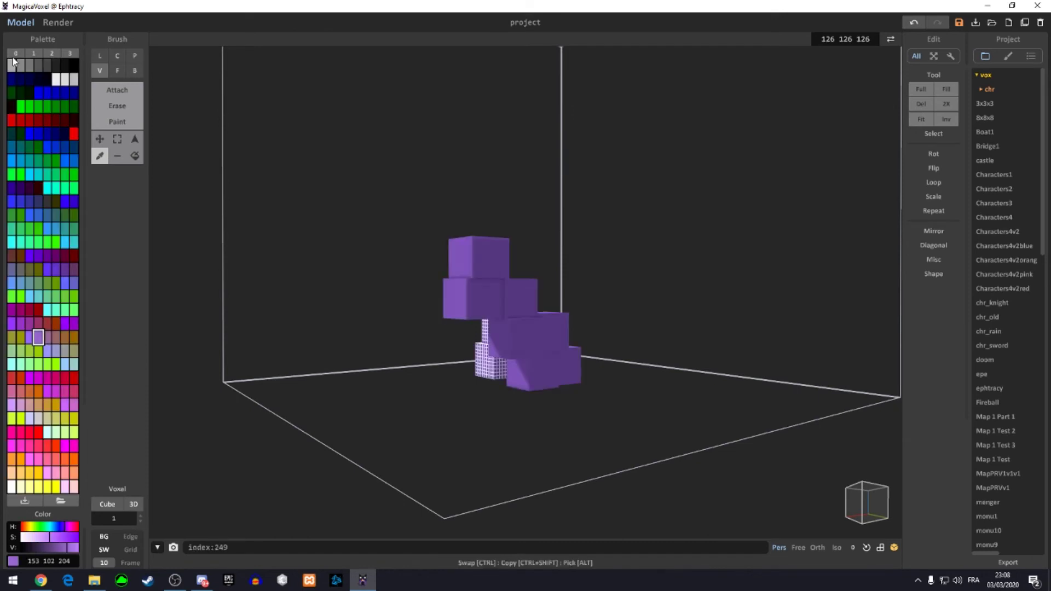
pyautogui.click(35, 53)
pyautogui.moveTo(275, 144)
pyautogui.mouseDown(button='right')
pyautogui.moveTo(587, 357)
pyautogui.moveTo(395, 204)
pyautogui.moveTo(406, 331)
pyautogui.moveTo(462, 332)
pyautogui.moveTo(329, 246)
pyautogui.mouseUp(button='right')
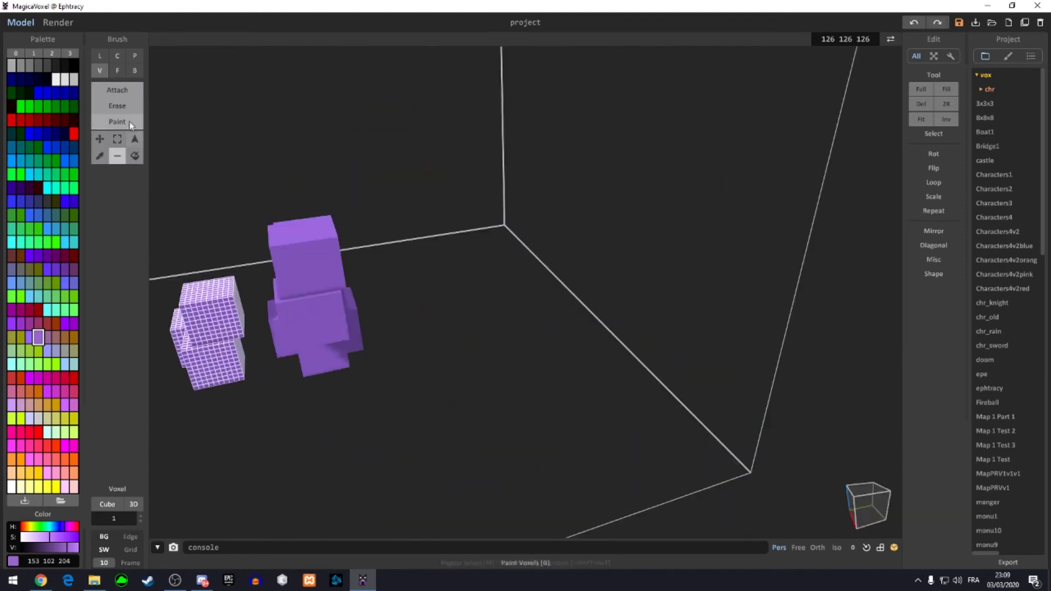
# - Paint dark orange (153 51 0) strokes over the purple character's head
pyautogui.click(117, 121)
pyautogui.click(56, 323)
pyautogui.moveTo(283, 237)
pyautogui.mouseDown()
pyautogui.moveTo(303, 258)
pyautogui.moveTo(314, 245)
pyautogui.mouseUp()
pyautogui.moveTo(295, 279); pyautogui.dragTo(283, 259)
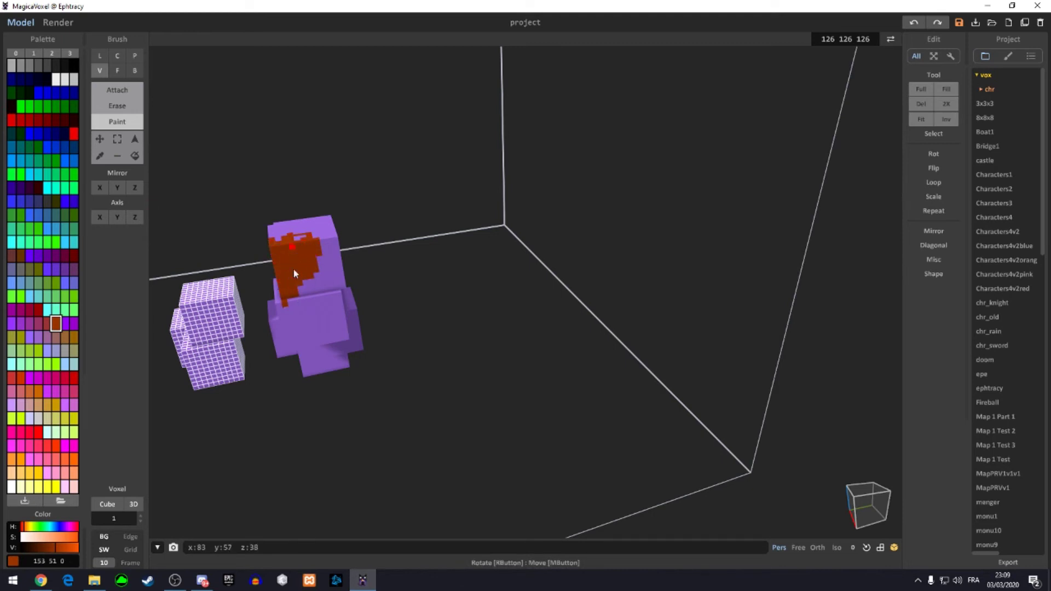
pyautogui.moveTo(300, 302)
pyautogui.mouseDown()
pyautogui.moveTo(315, 264)
pyautogui.moveTo(337, 291)
pyautogui.mouseUp()
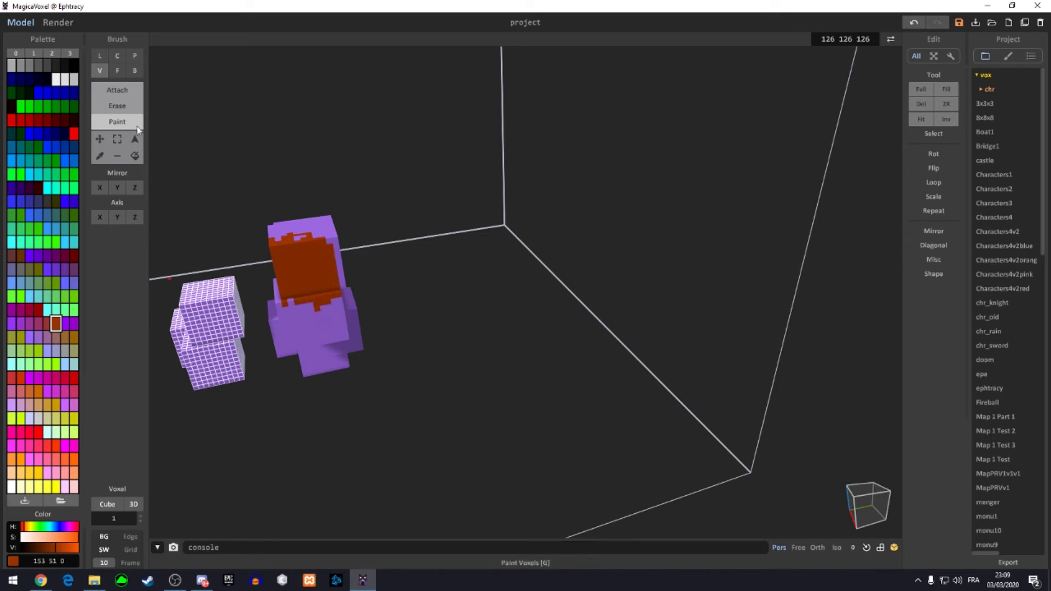
# - Strip the orange paint off the head with the Remove Voxel Color brush
pyautogui.click(119, 157)
pyautogui.click(289, 260)
pyautogui.moveTo(295, 354)
pyautogui.mouseDown(button='right')
pyautogui.moveTo(396, 342)
pyautogui.moveTo(445, 277)
pyautogui.moveTo(402, 296)
pyautogui.mouseUp(button='right')
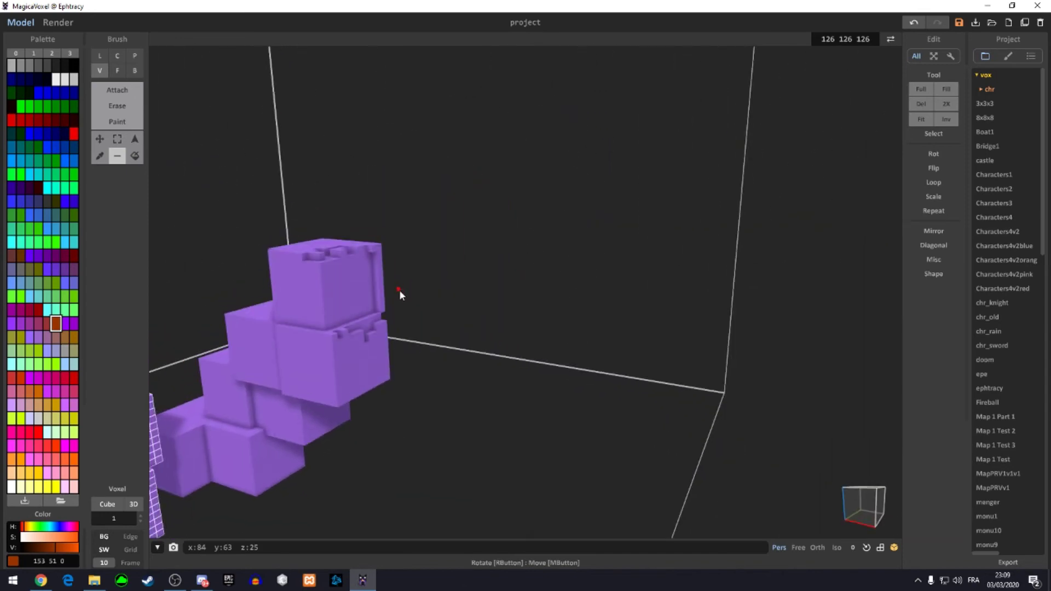
pyautogui.scroll(-5, 355, 272)
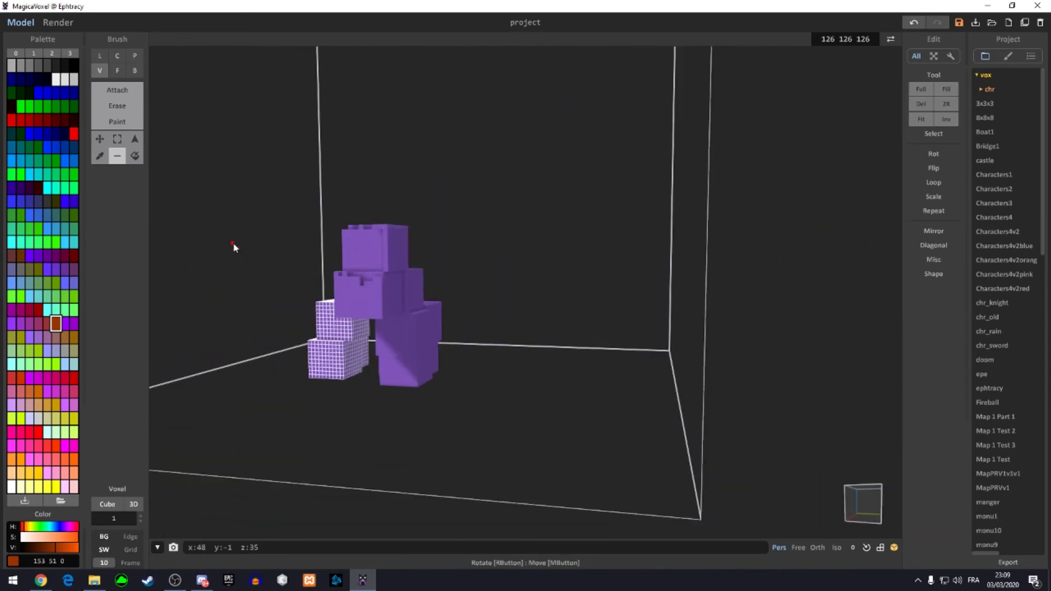
pyautogui.click(132, 156)
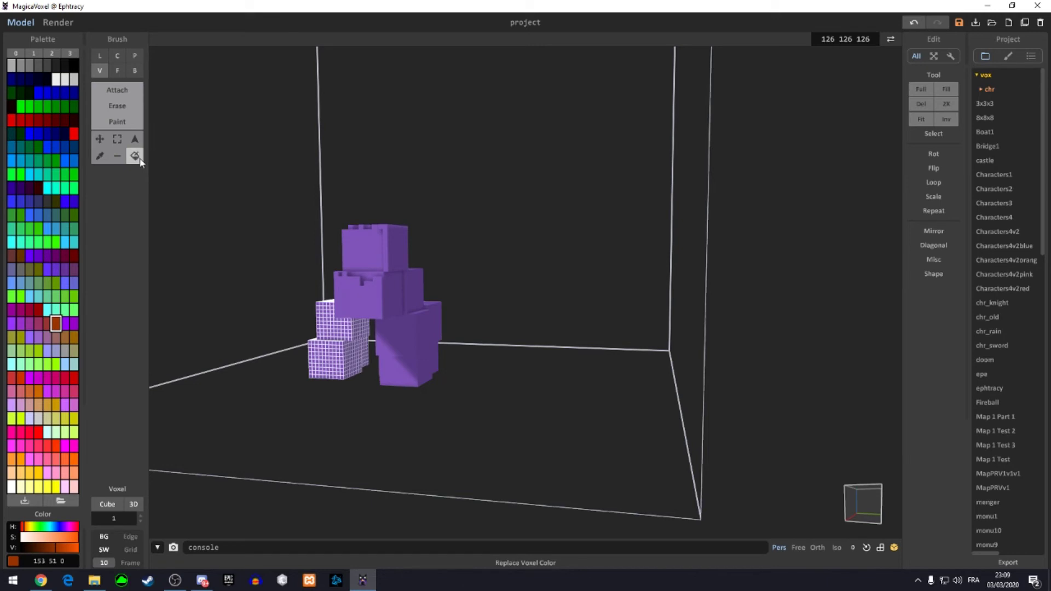
# - Recolour the right-hand model dark purple (102 0 102)
pyautogui.click(56, 255)
pyautogui.moveTo(328, 307); pyautogui.dragTo(413, 318, button='right')
pyautogui.click(303, 289)
pyautogui.moveTo(303, 289)
pyautogui.mouseDown(button='right')
pyautogui.moveTo(376, 314)
pyautogui.moveTo(117, 267)
pyautogui.mouseUp(button='right')
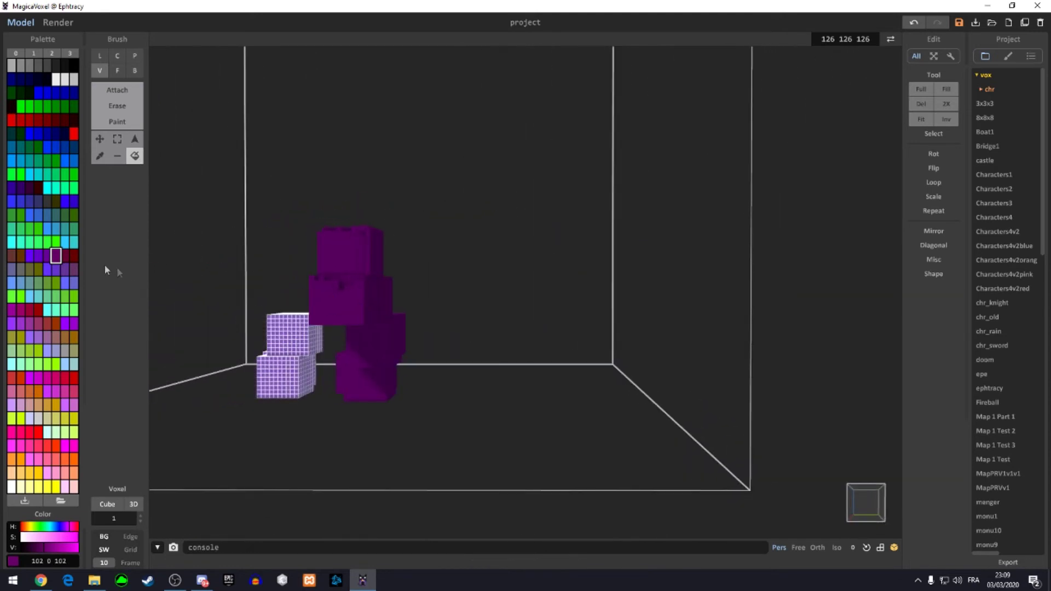
# - Shift the upper block stack down with the Move brush
pyautogui.click(123, 124)
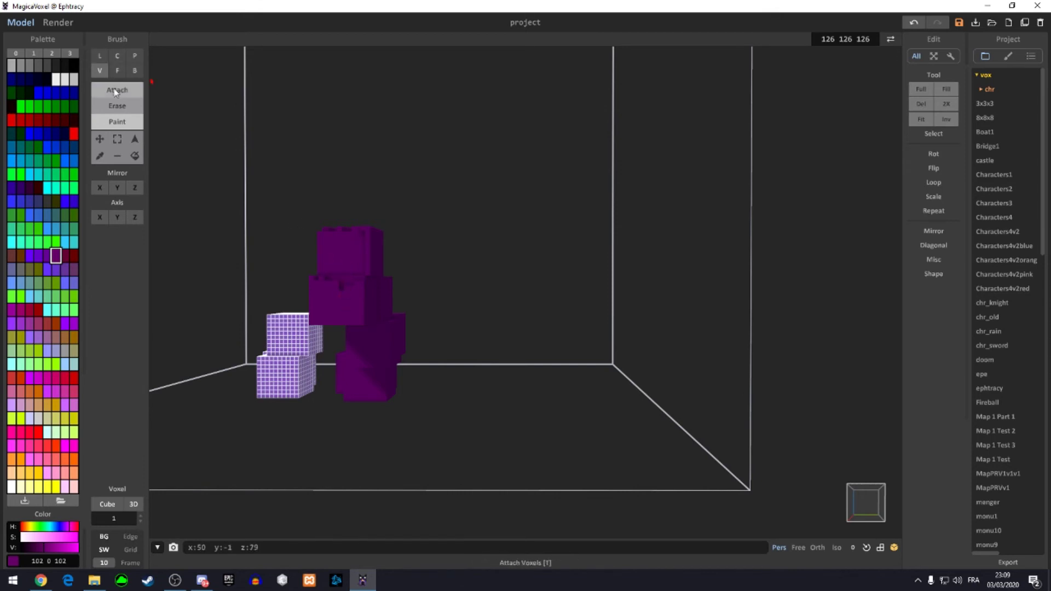
pyautogui.click(115, 128)
pyautogui.moveTo(326, 255); pyautogui.dragTo(329, 275)
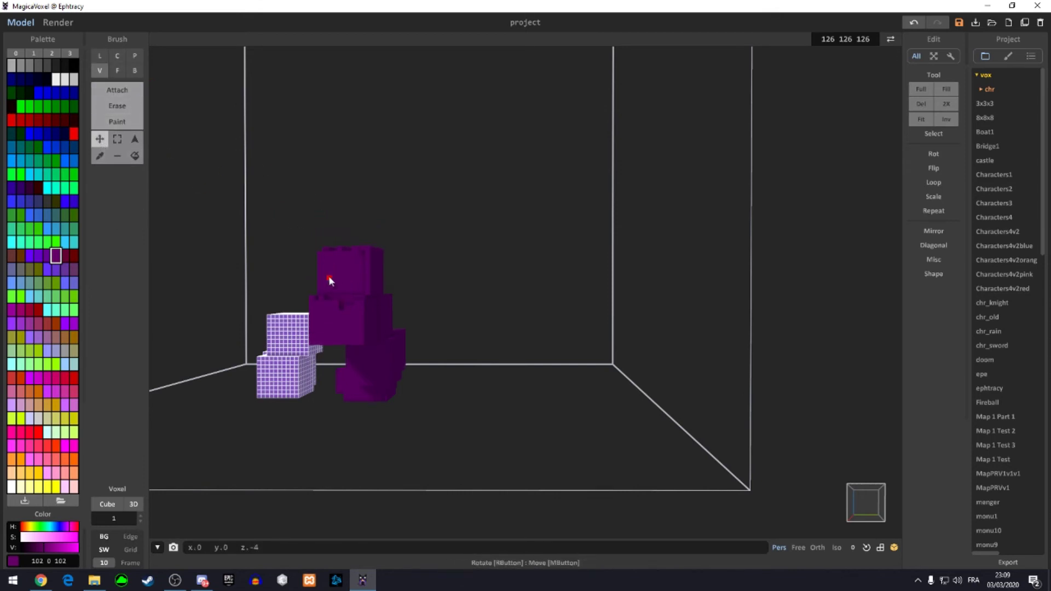
# - Paint green (0 153 0) over the front face of the purple blocks
pyautogui.click(117, 122)
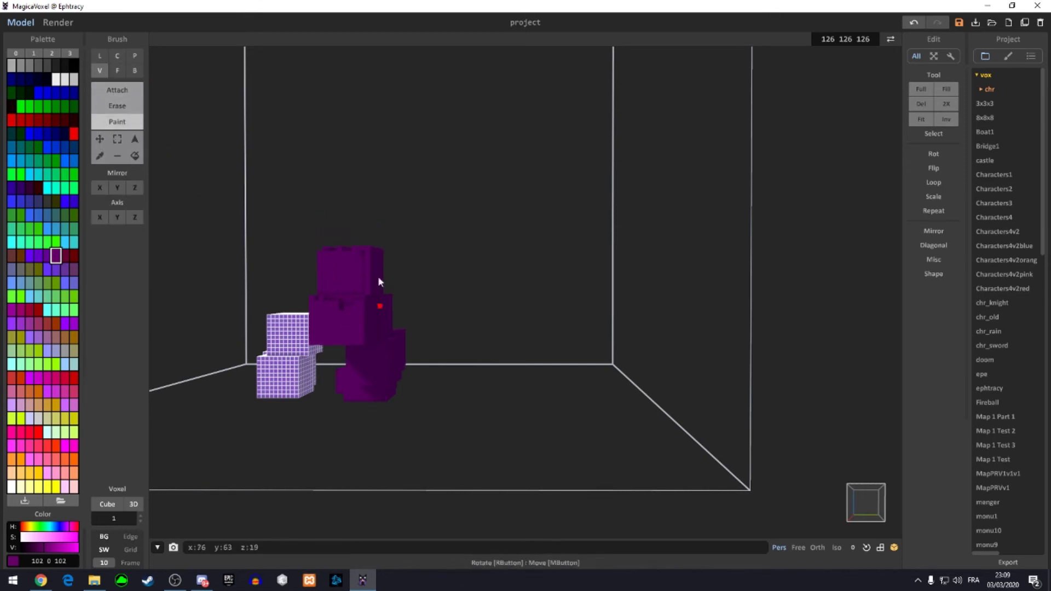
pyautogui.click(56, 161)
pyautogui.moveTo(356, 282)
pyautogui.mouseDown()
pyautogui.moveTo(340, 294)
pyautogui.moveTo(335, 329)
pyautogui.mouseUp()
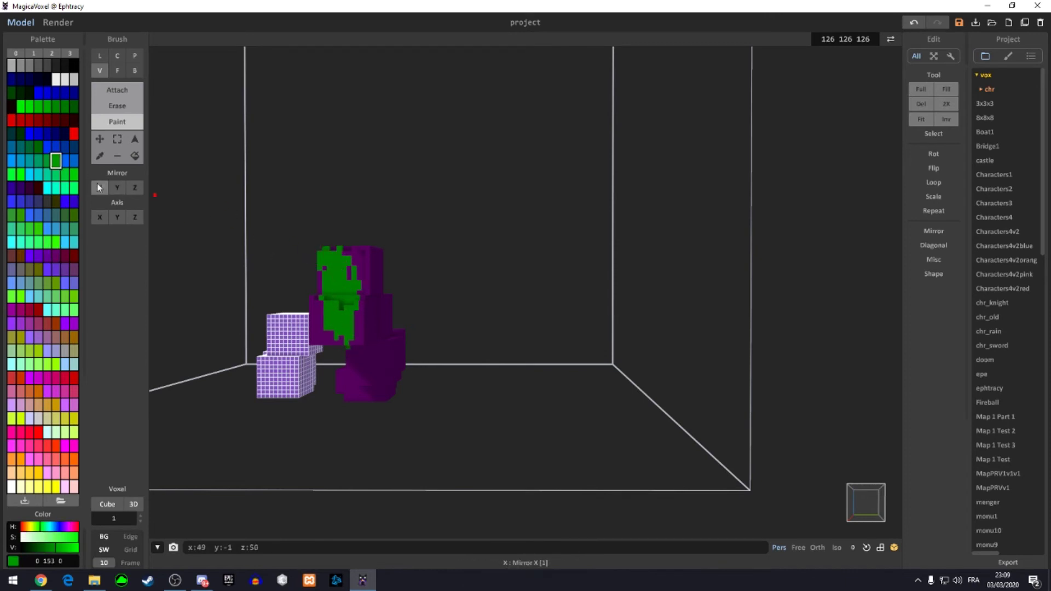
# - Replace the green patch with blue (51 0 255), then set the brush to Line mode
pyautogui.click(134, 156)
pyautogui.click(64, 202)
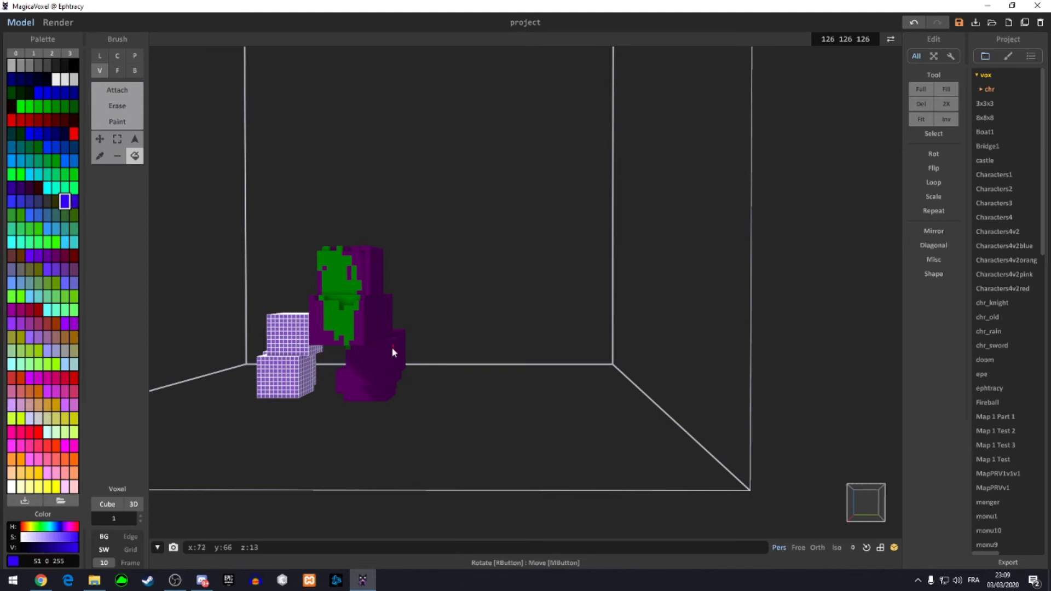
pyautogui.moveTo(418, 341)
pyautogui.mouseDown(button='right')
pyautogui.moveTo(560, 337)
pyautogui.moveTo(644, 357)
pyautogui.moveTo(547, 295)
pyautogui.moveTo(377, 267)
pyautogui.mouseUp(button='right')
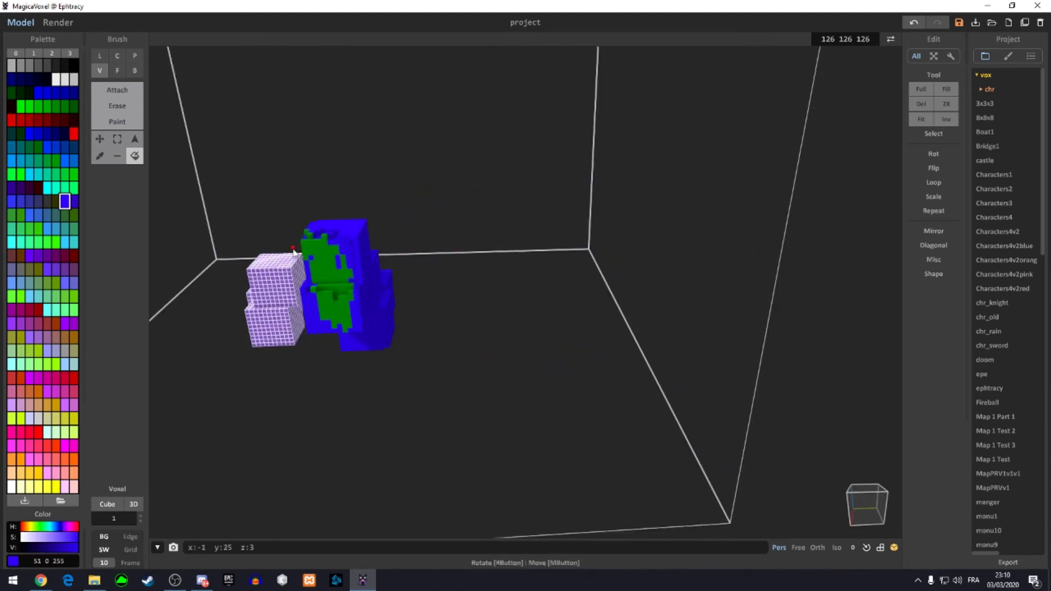
pyautogui.click(327, 257)
pyautogui.moveTo(452, 286)
pyautogui.mouseDown(button='right')
pyautogui.moveTo(360, 291)
pyautogui.moveTo(451, 258)
pyautogui.moveTo(218, 159)
pyautogui.mouseUp(button='right')
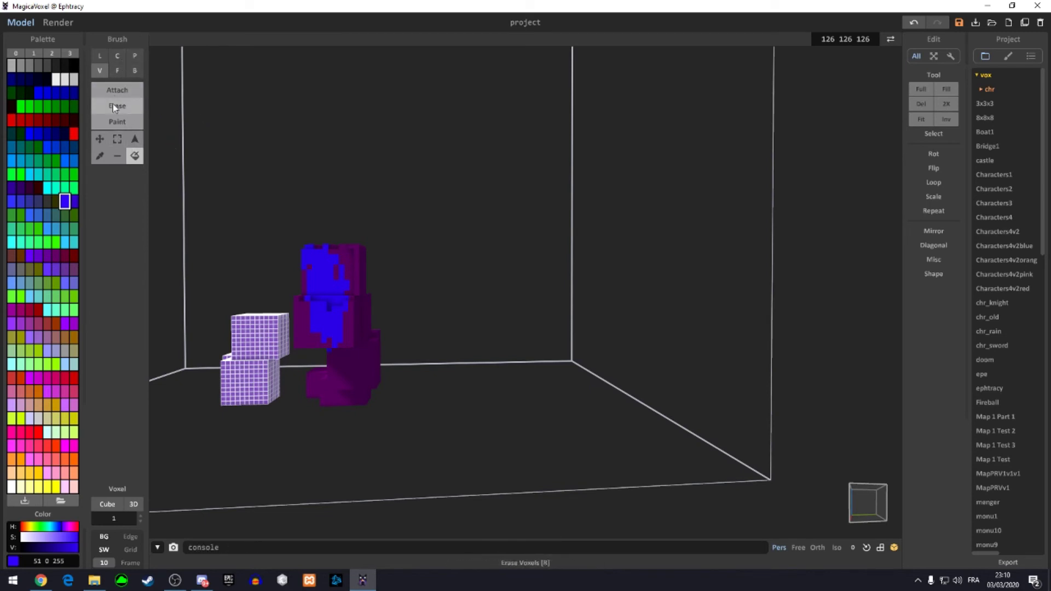
pyautogui.click(99, 55)
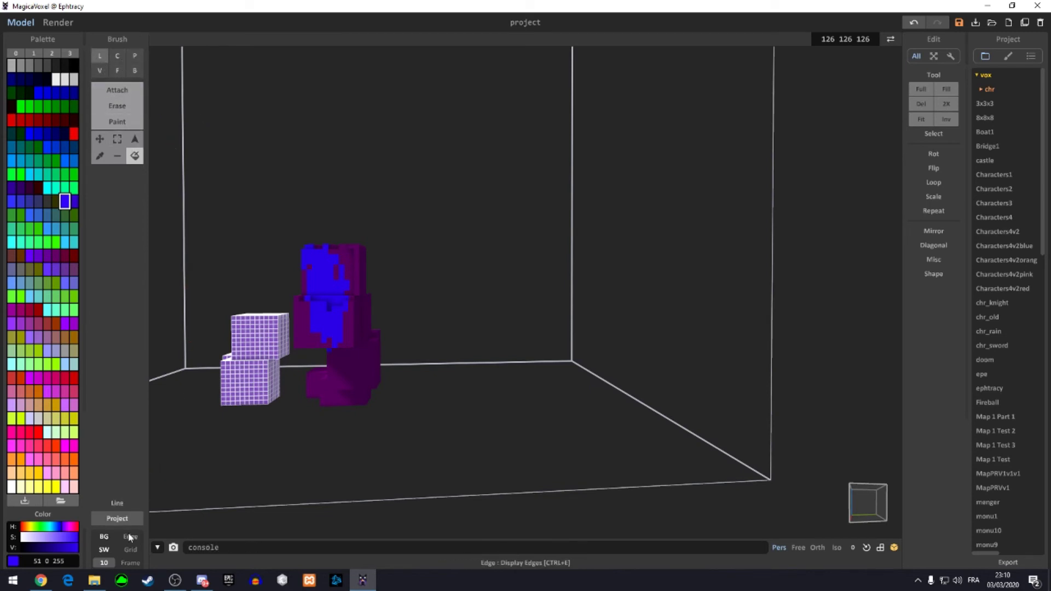
pyautogui.moveTo(183, 521)
pyautogui.mouseDown(button='right')
pyautogui.moveTo(319, 420)
pyautogui.moveTo(349, 465)
pyautogui.mouseUp(button='right')
# - Clear the selection on the lilac cubes and return to the Paint brush
pyautogui.moveTo(192, 493)
pyautogui.mouseDown(button='right')
pyautogui.moveTo(232, 476)
pyautogui.moveTo(178, 453)
pyautogui.moveTo(234, 498)
pyautogui.mouseUp(button='right')
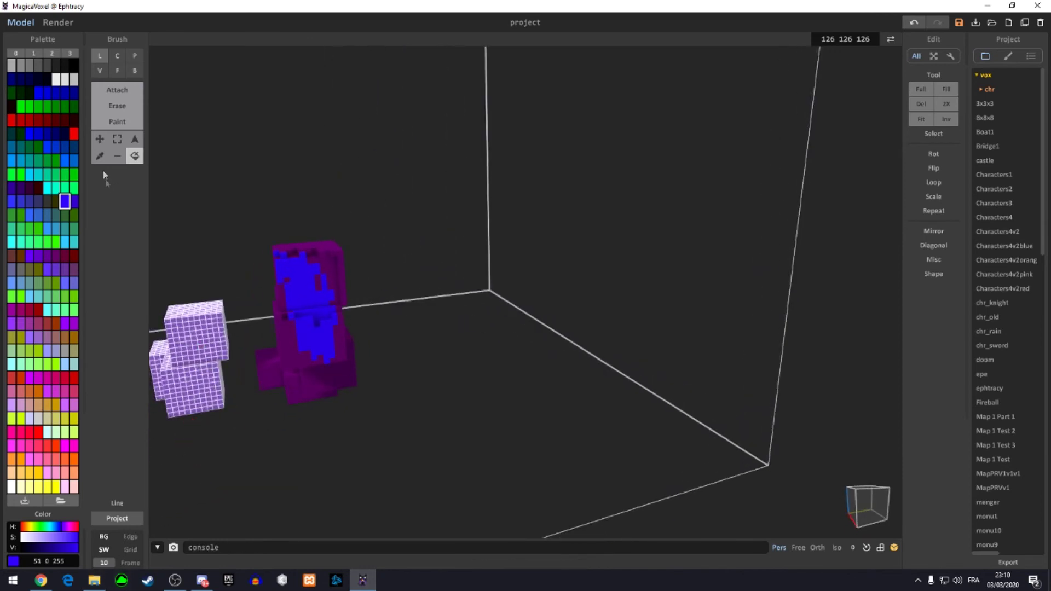
pyautogui.click(135, 139)
pyautogui.click(370, 303)
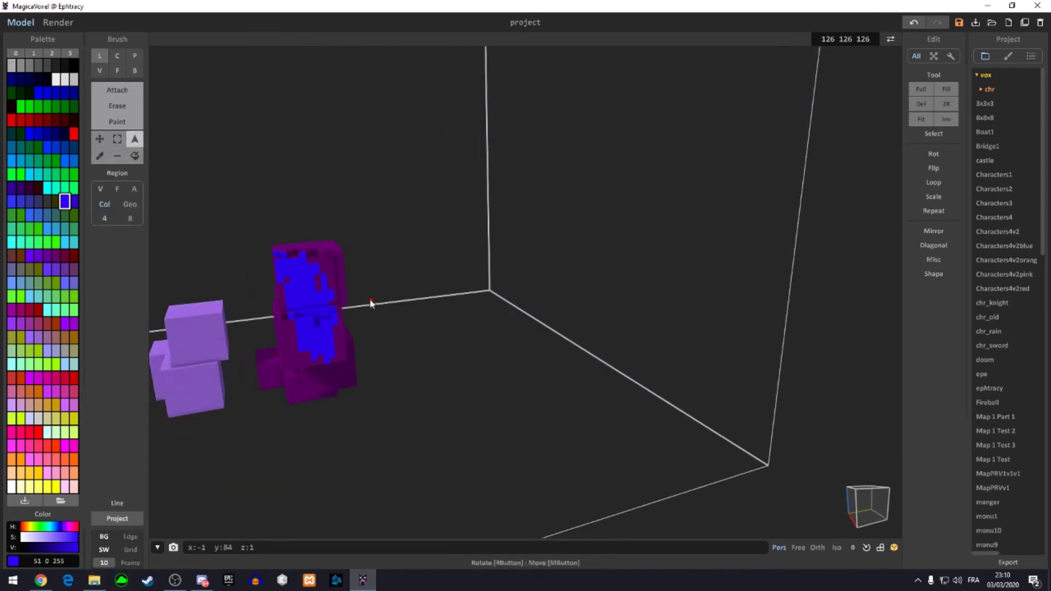
pyautogui.click(107, 119)
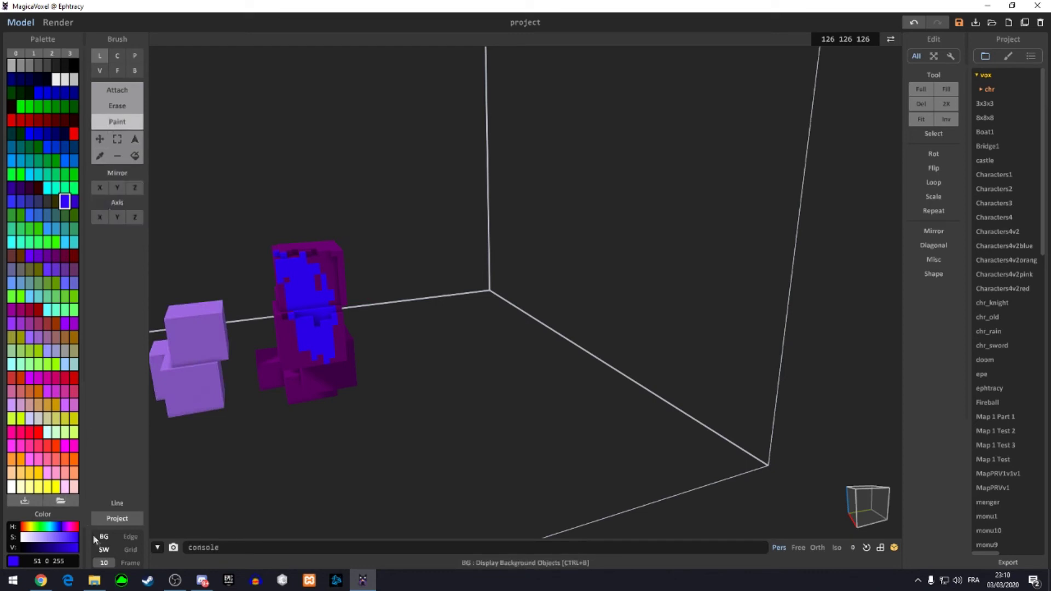
# - Show the floor and wall grid in place of voxel edge outlines
pyautogui.moveTo(331, 462)
pyautogui.mouseDown(button='right')
pyautogui.moveTo(314, 405)
pyautogui.moveTo(174, 482)
pyautogui.mouseUp(button='right')
pyautogui.moveTo(317, 356); pyautogui.dragTo(412, 268, button='right')
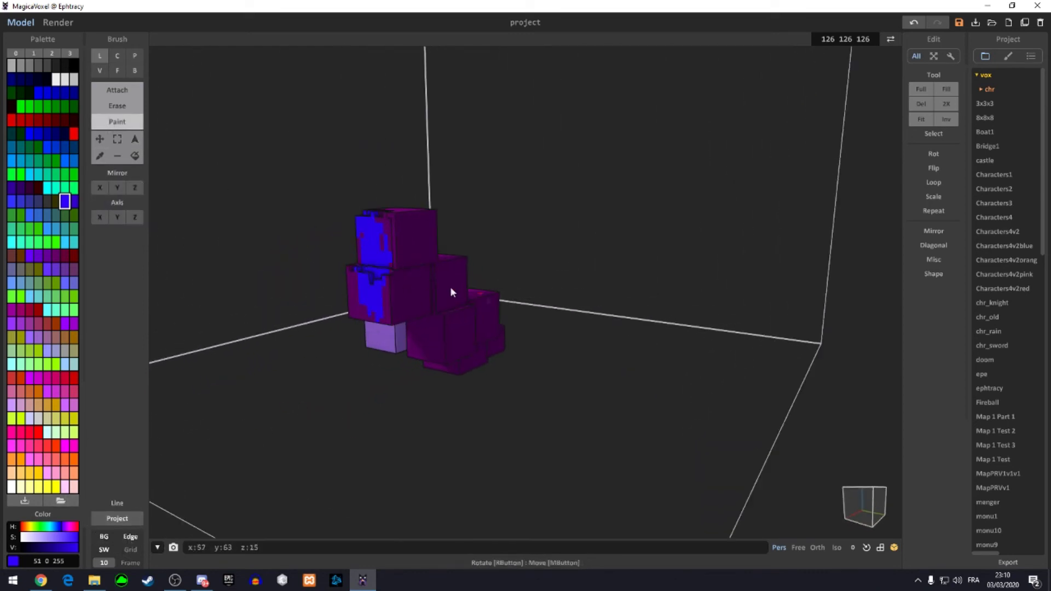
pyautogui.click(130, 536)
pyautogui.moveTo(274, 493)
pyautogui.mouseDown(button='right')
pyautogui.moveTo(469, 445)
pyautogui.moveTo(617, 310)
pyautogui.moveTo(473, 379)
pyautogui.moveTo(511, 396)
pyautogui.moveTo(509, 372)
pyautogui.mouseUp(button='right')
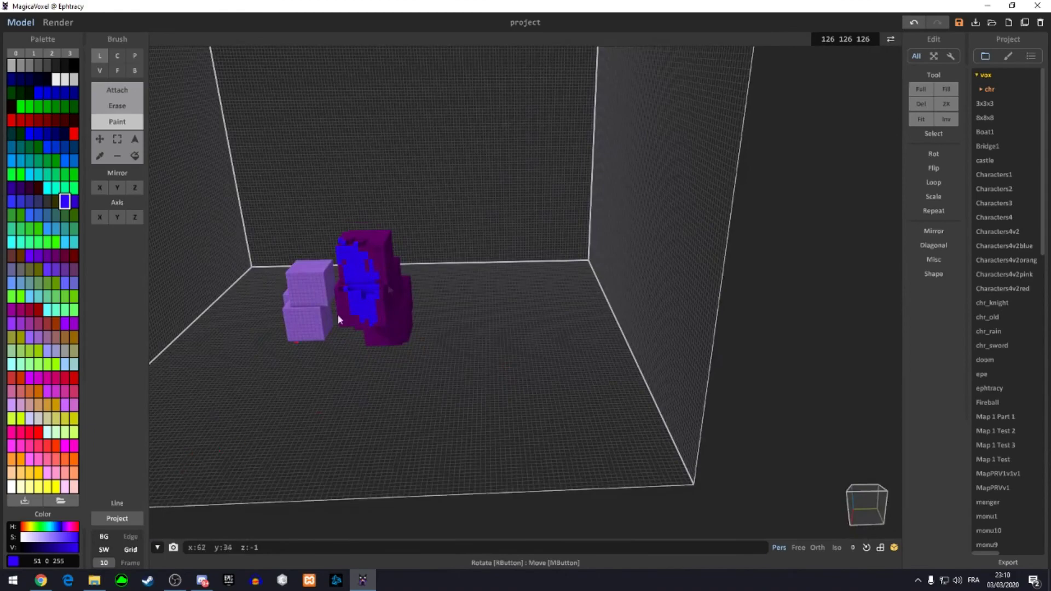
# - Turn on the frame display, restore edge outlines and hide the grid
pyautogui.scroll(5, 339, 320)
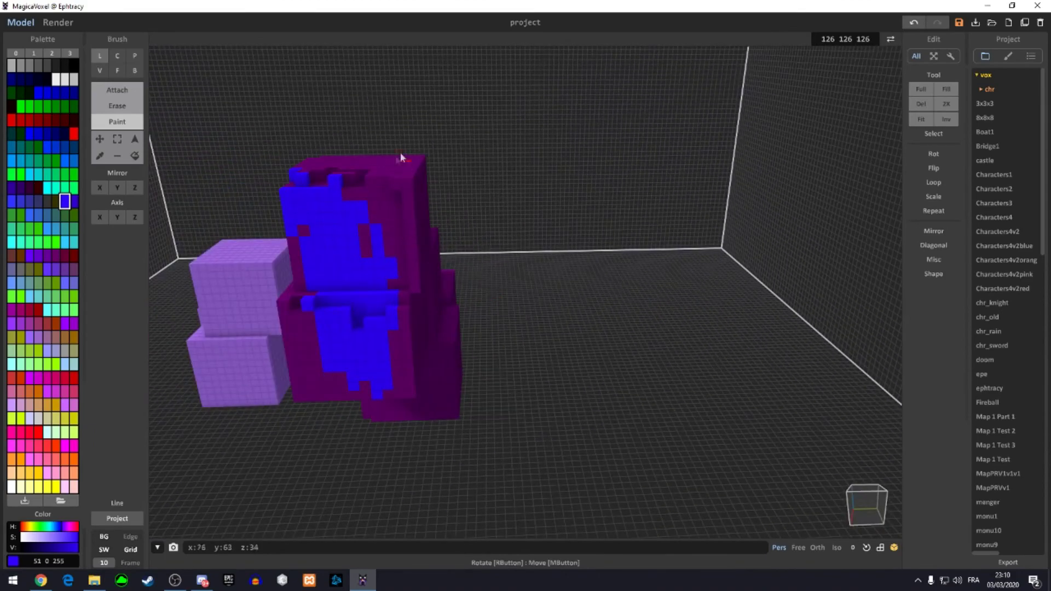
pyautogui.scroll(-5, 400, 156)
pyautogui.moveTo(458, 356); pyautogui.dragTo(405, 394, button='right')
pyautogui.click(126, 565)
pyautogui.moveTo(333, 415); pyautogui.dragTo(533, 274, button='right')
pyautogui.scroll(3, 530, 286)
pyautogui.scroll(4, 686, 207)
pyautogui.scroll(-3, 686, 207)
pyautogui.moveTo(686, 207)
pyautogui.mouseDown(button='right')
pyautogui.moveTo(624, 108)
pyautogui.moveTo(432, 110)
pyautogui.mouseUp(button='right')
pyautogui.scroll(-4, 558, 272)
pyautogui.moveTo(559, 272); pyautogui.dragTo(513, 257, button='right')
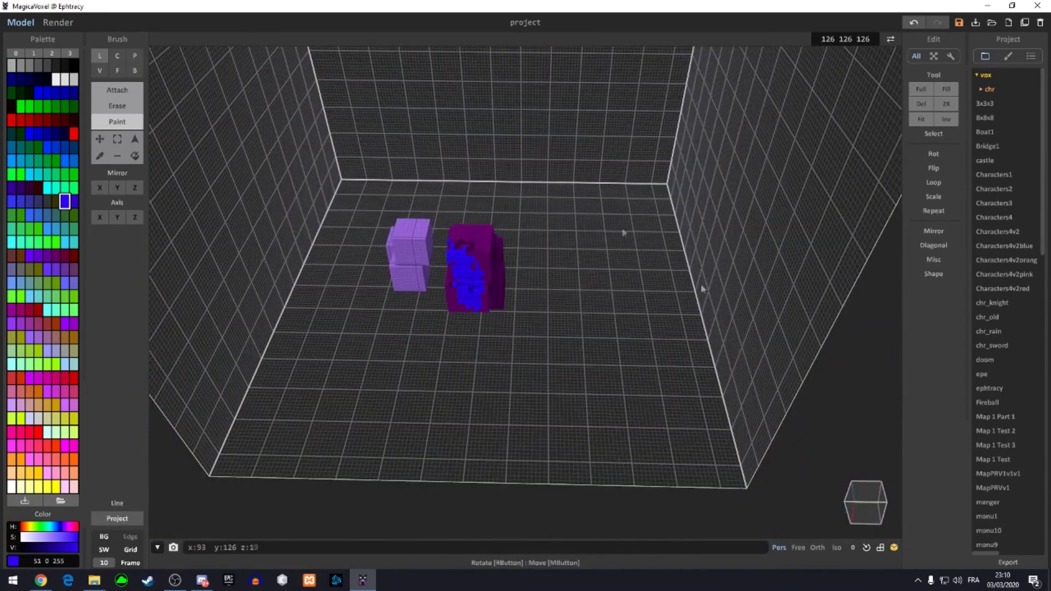
pyautogui.moveTo(556, 324)
pyautogui.mouseDown(button='right')
pyautogui.moveTo(526, 300)
pyautogui.moveTo(572, 370)
pyautogui.mouseUp(button='right')
pyautogui.scroll(2, 571, 370)
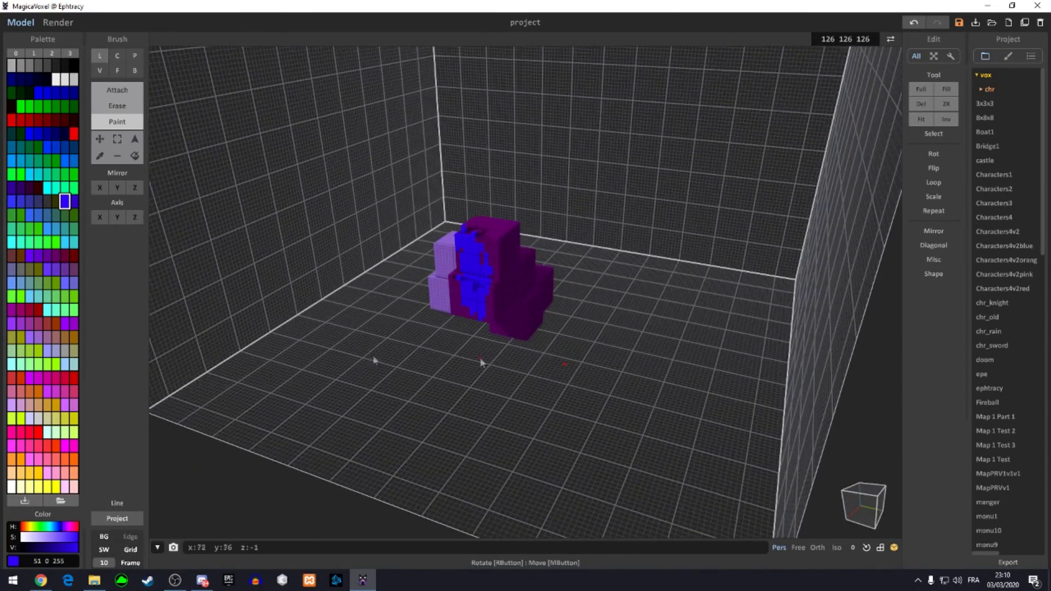
pyautogui.click(130, 537)
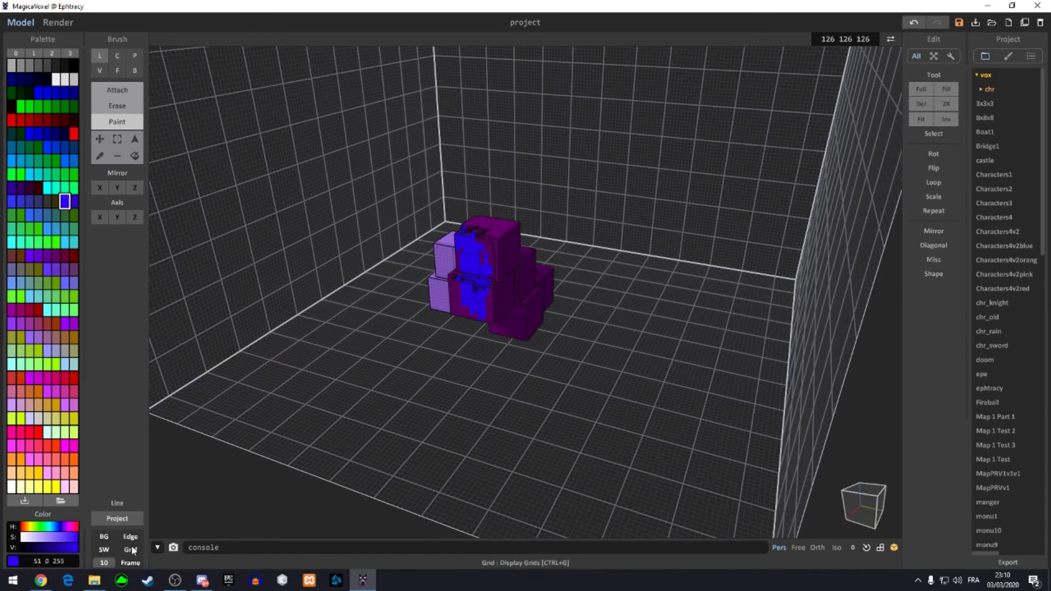
pyautogui.click(131, 547)
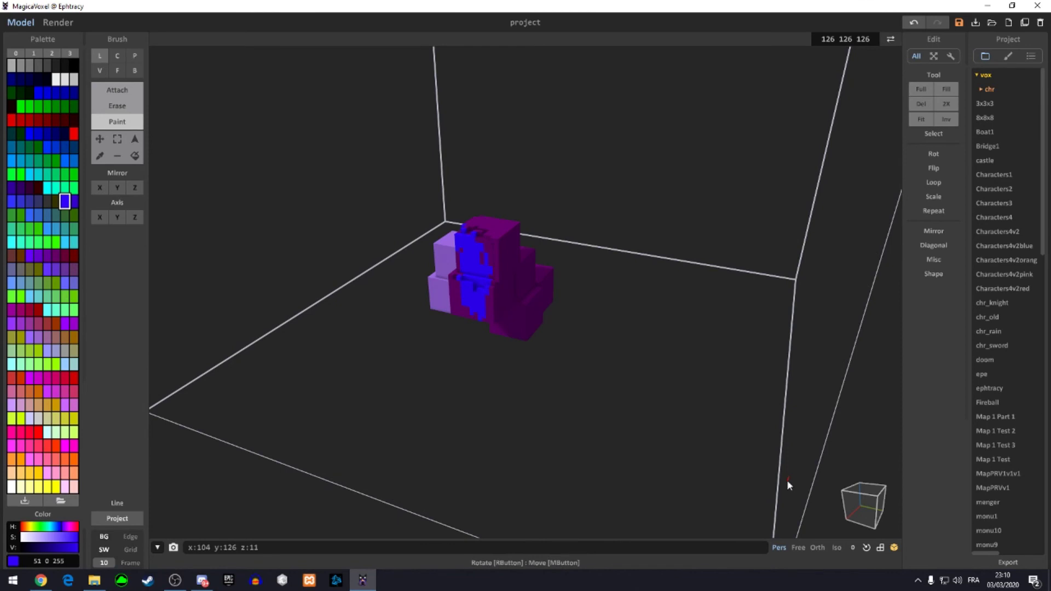
# - Fly around with the Free camera, then switch to orthographic projection
pyautogui.click(798, 548)
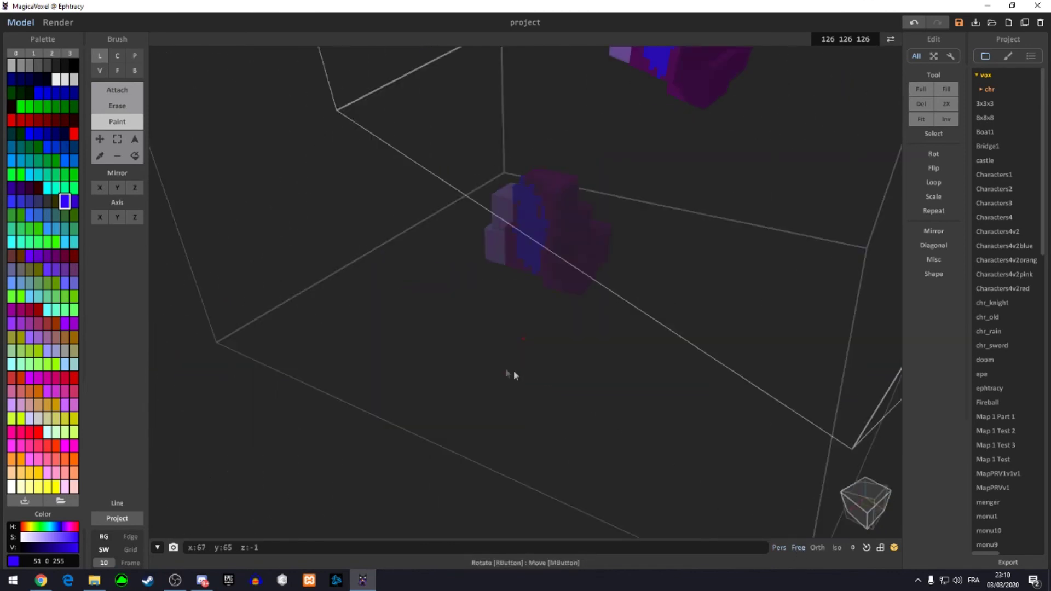
pyautogui.moveTo(484, 282); pyautogui.dragTo(557, 335, button='right')
pyautogui.moveTo(544, 439)
pyautogui.mouseDown(button='right')
pyautogui.moveTo(748, 382)
pyautogui.moveTo(584, 322)
pyautogui.moveTo(530, 394)
pyautogui.mouseUp(button='right')
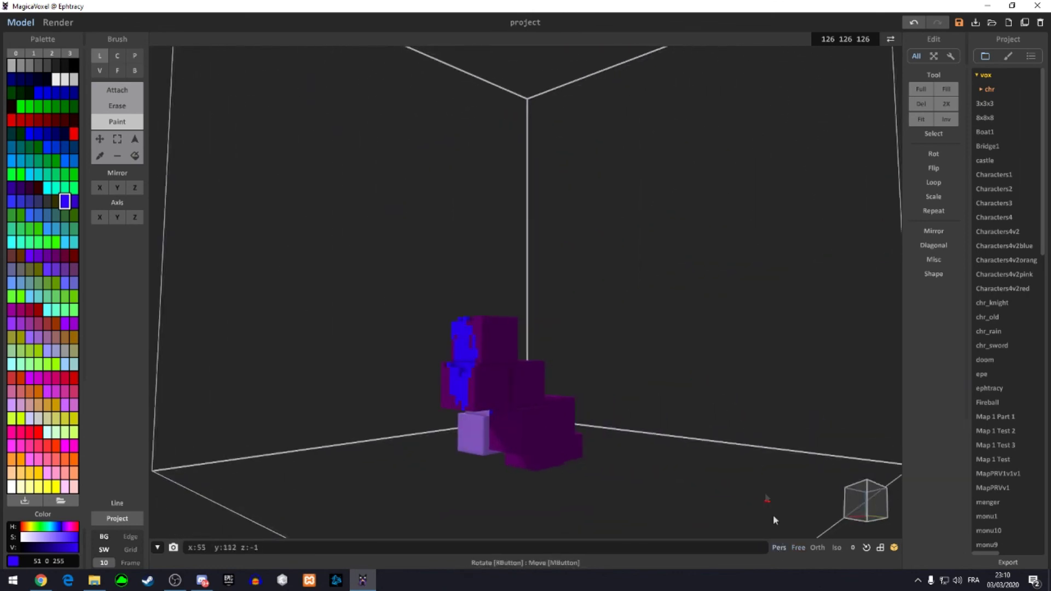
pyautogui.click(817, 548)
pyautogui.moveTo(685, 392)
pyautogui.mouseDown(button='right')
pyautogui.moveTo(530, 390)
pyautogui.moveTo(655, 449)
pyautogui.moveTo(727, 383)
pyautogui.moveTo(839, 475)
pyautogui.mouseUp(button='right')
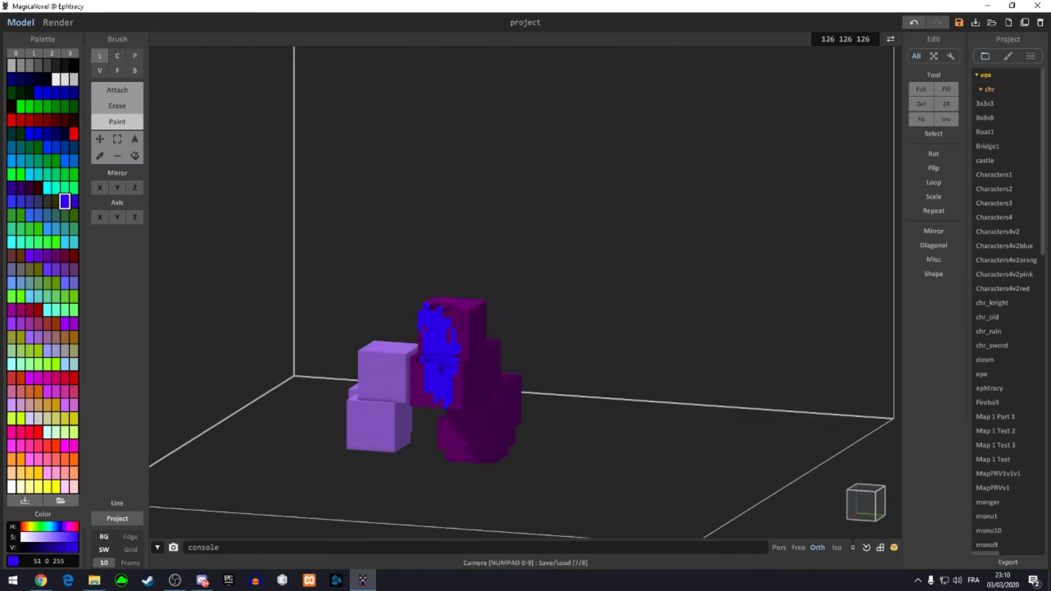
# - Switch the camera from isometric to perspective and zoom to frame the whole volume
pyautogui.click(837, 548)
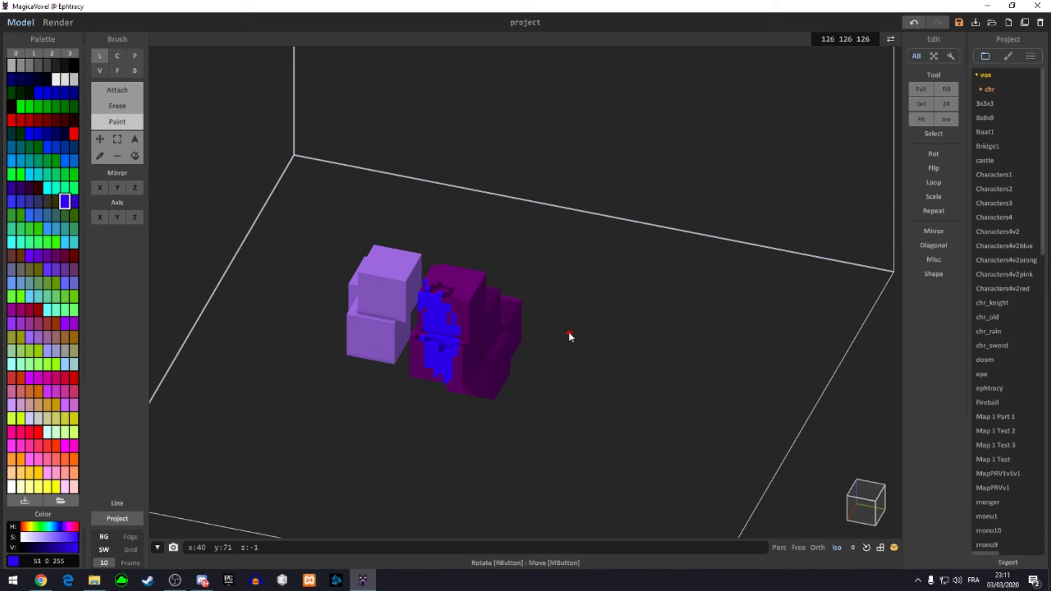
pyautogui.moveTo(568, 331); pyautogui.dragTo(461, 275, button='right')
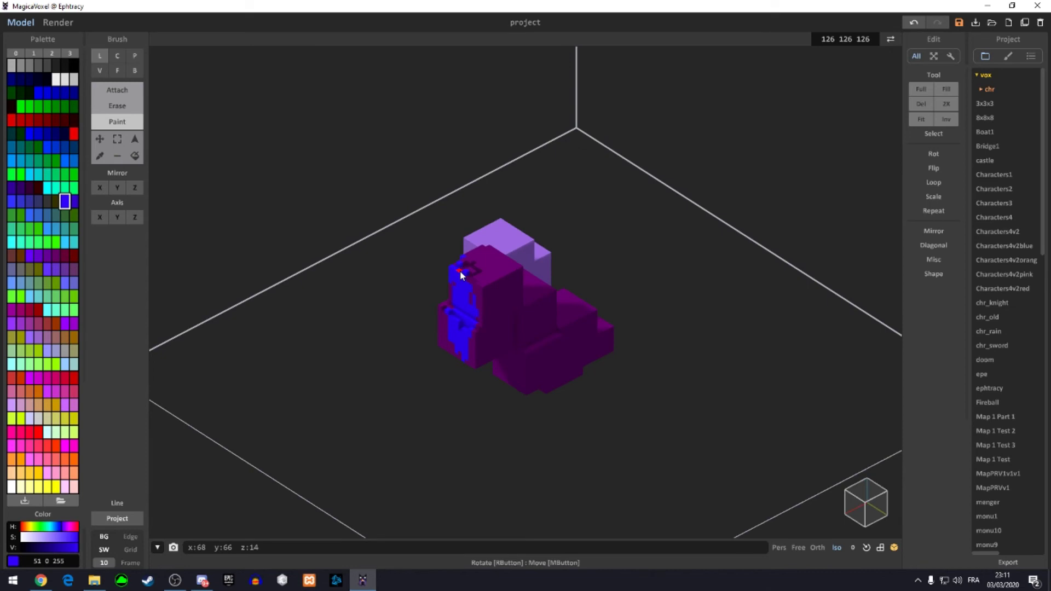
pyautogui.scroll(-5, 561, 274)
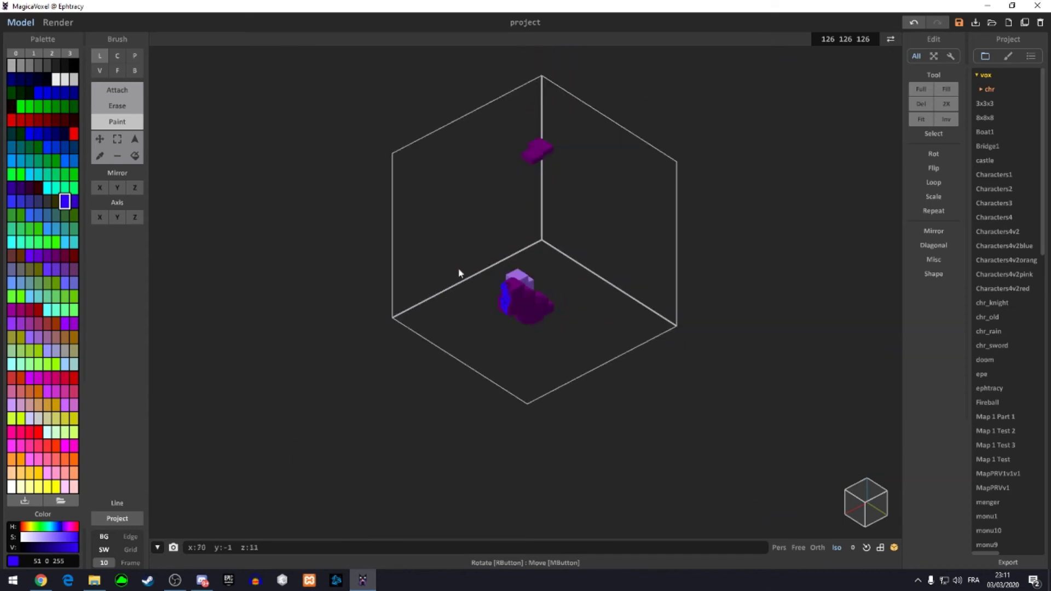
pyautogui.scroll(3, 604, 252)
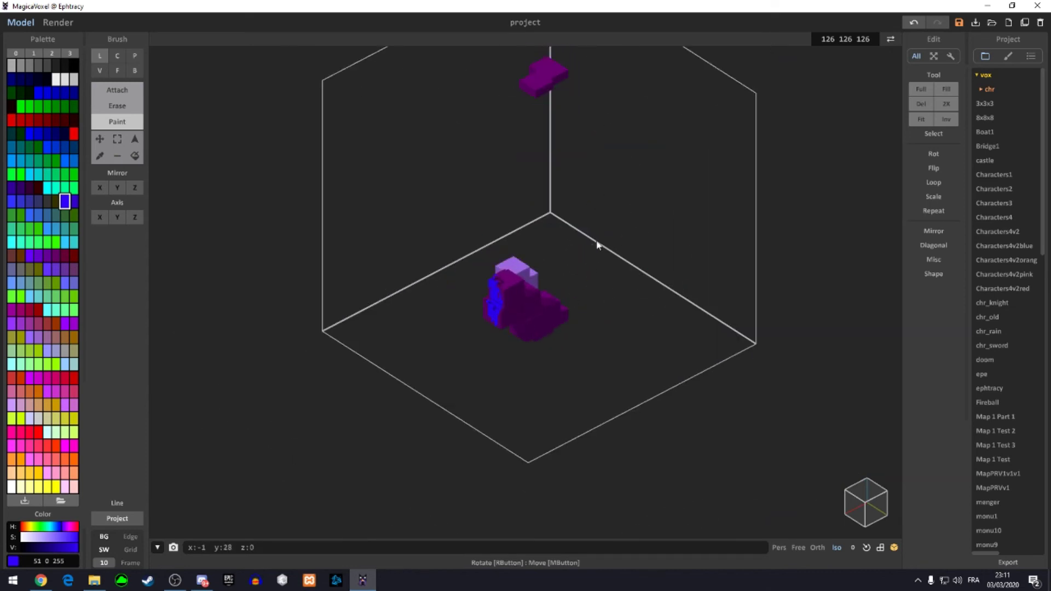
pyautogui.scroll(-2, 597, 245)
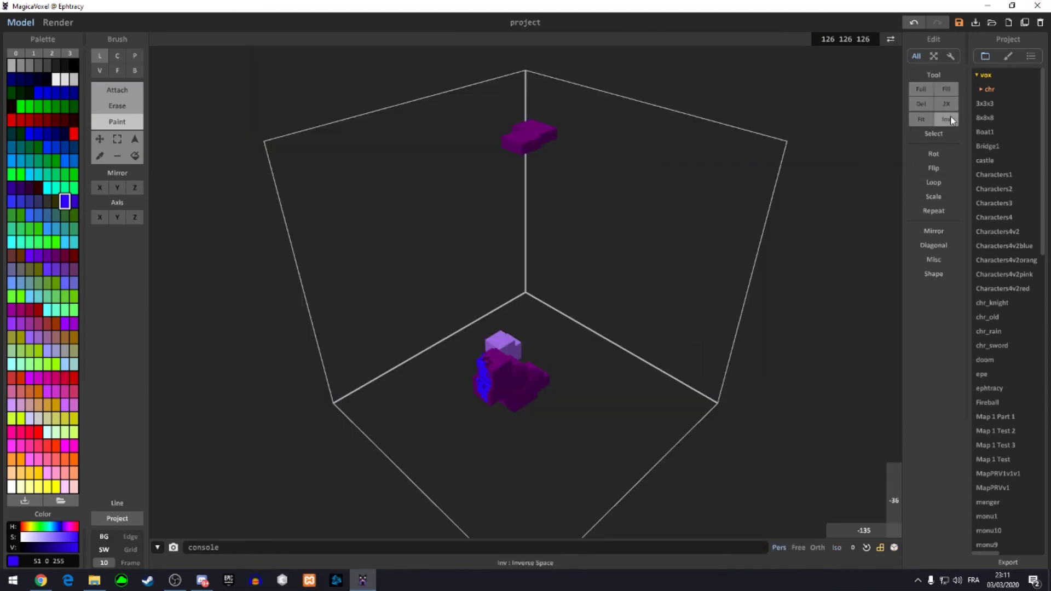
# - Slide both models sideways across the box with the Move brush
pyautogui.click(934, 183)
pyautogui.moveTo(737, 265)
pyautogui.mouseDown(button='right')
pyautogui.moveTo(669, 345)
pyautogui.moveTo(660, 306)
pyautogui.moveTo(559, 164)
pyautogui.moveTo(237, 98)
pyautogui.mouseUp(button='right')
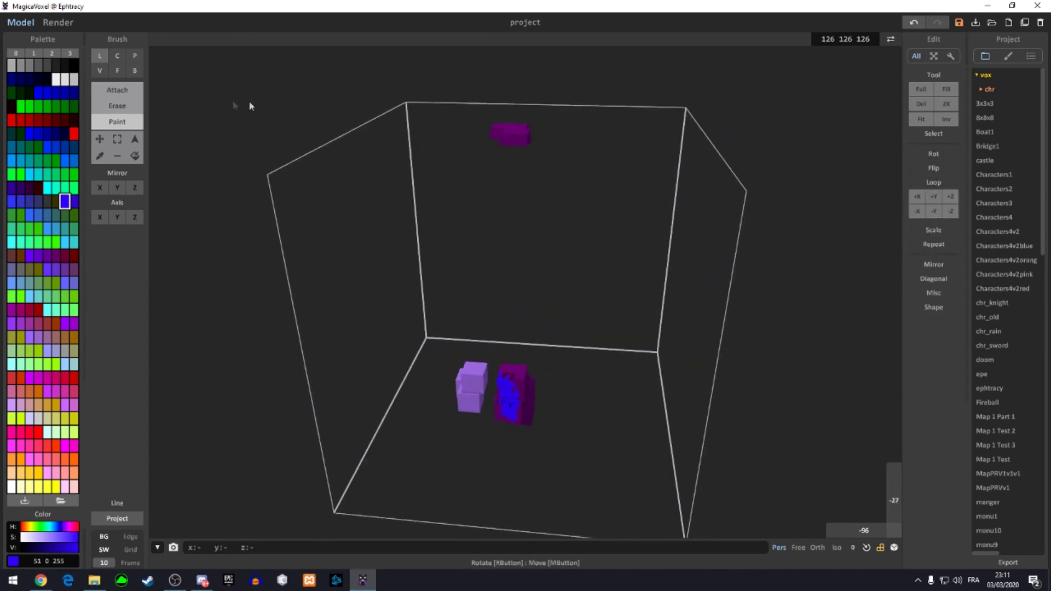
pyautogui.click(135, 139)
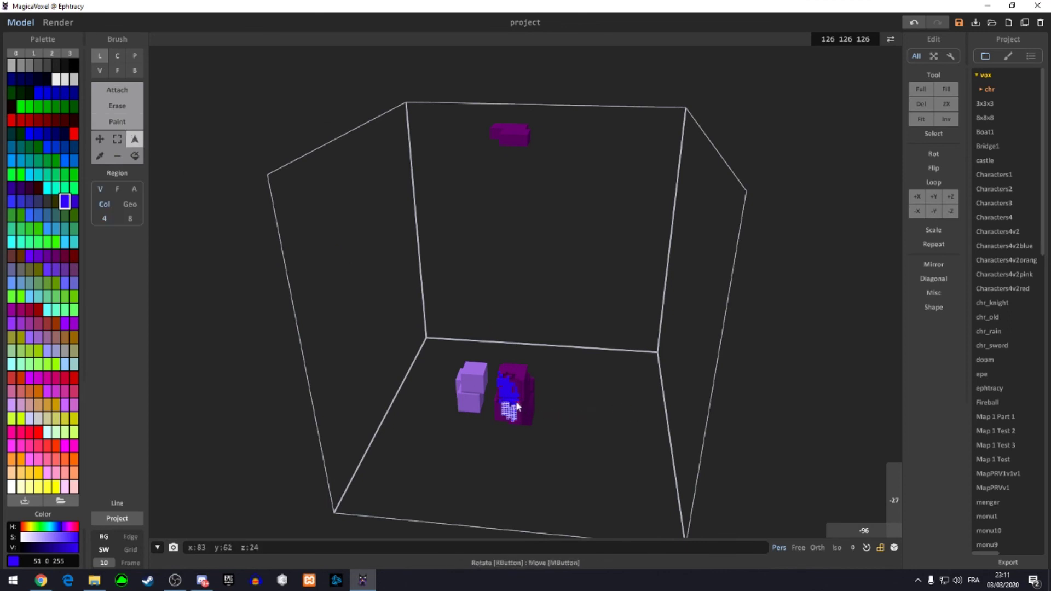
pyautogui.click(99, 139)
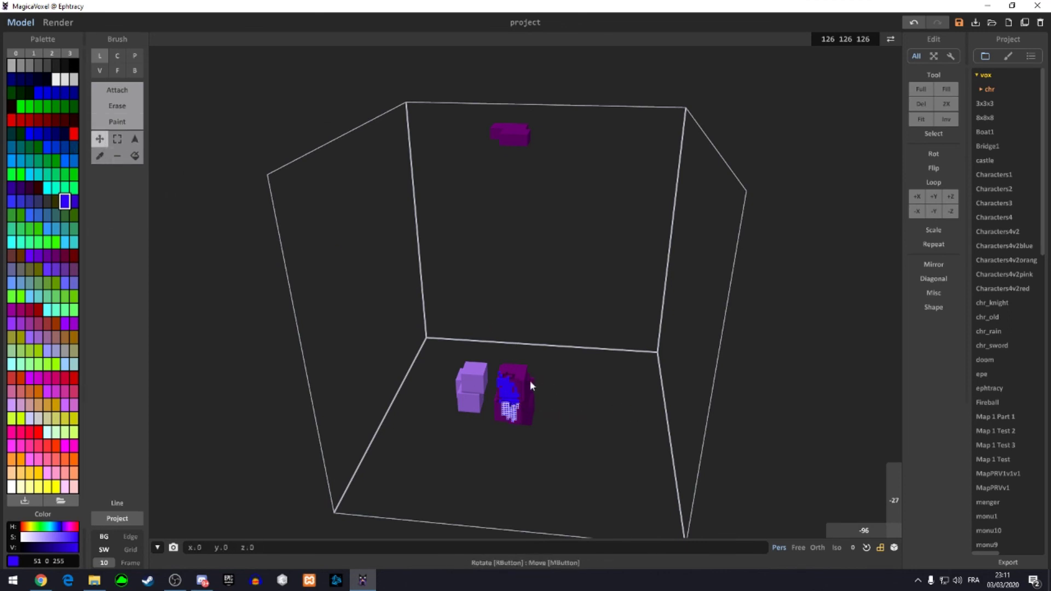
pyautogui.click(135, 139)
pyautogui.click(366, 223)
pyautogui.click(105, 141)
pyautogui.moveTo(507, 377)
pyautogui.mouseDown()
pyautogui.moveTo(779, 405)
pyautogui.moveTo(591, 389)
pyautogui.mouseUp()
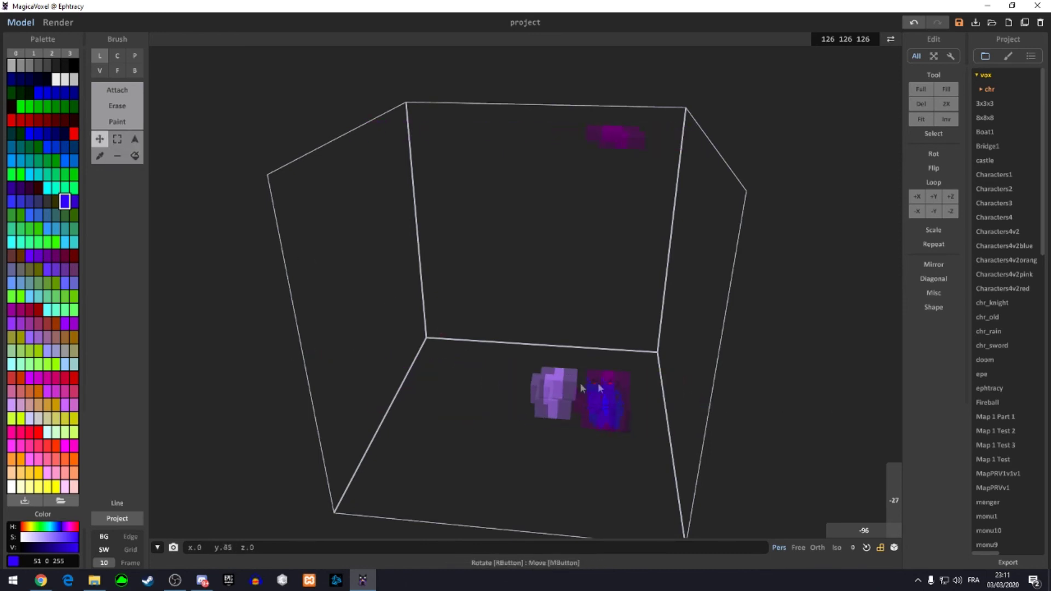
pyautogui.moveTo(583, 388); pyautogui.dragTo(535, 375)
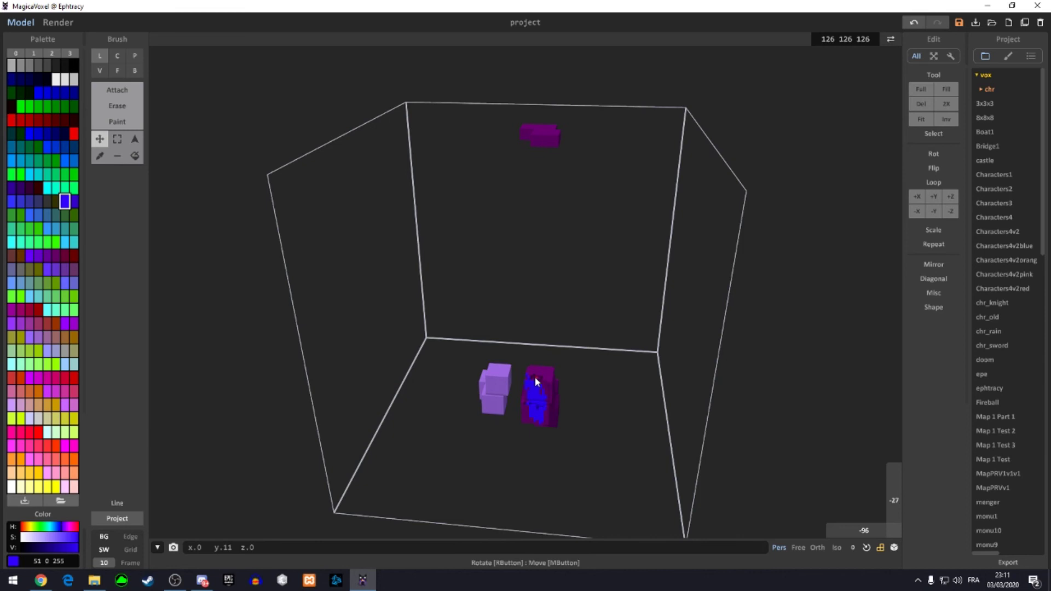
# - Expand the Scale setting and region-select the dark purple model
pyautogui.click(943, 230)
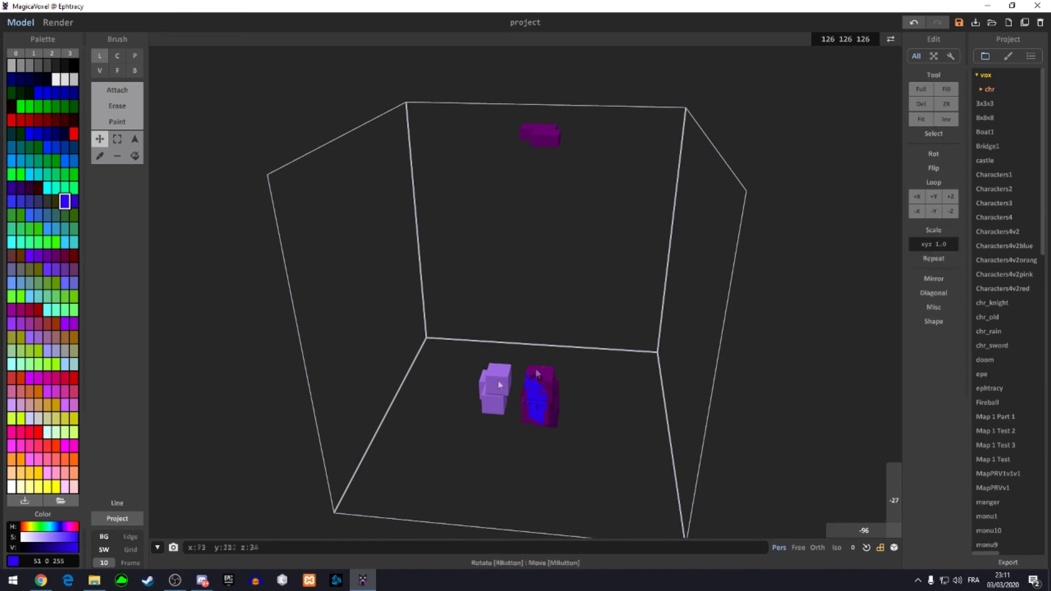
pyautogui.click(134, 139)
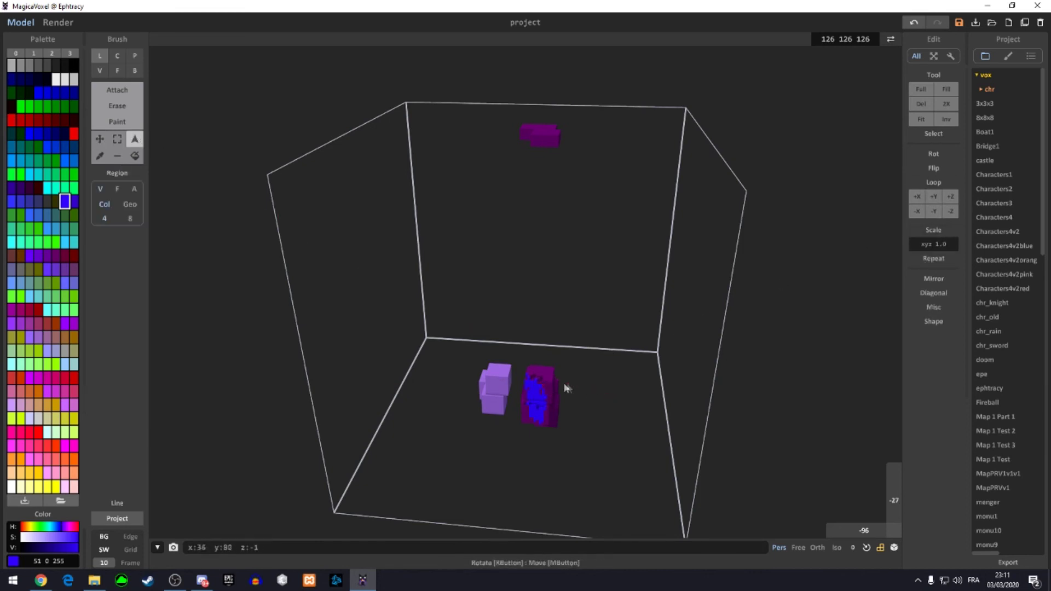
pyautogui.click(534, 378)
# - Scale the selected model by 5, then undo the enlargement
pyautogui.click(934, 245)
pyautogui.write('5')
pyautogui.press('Return')
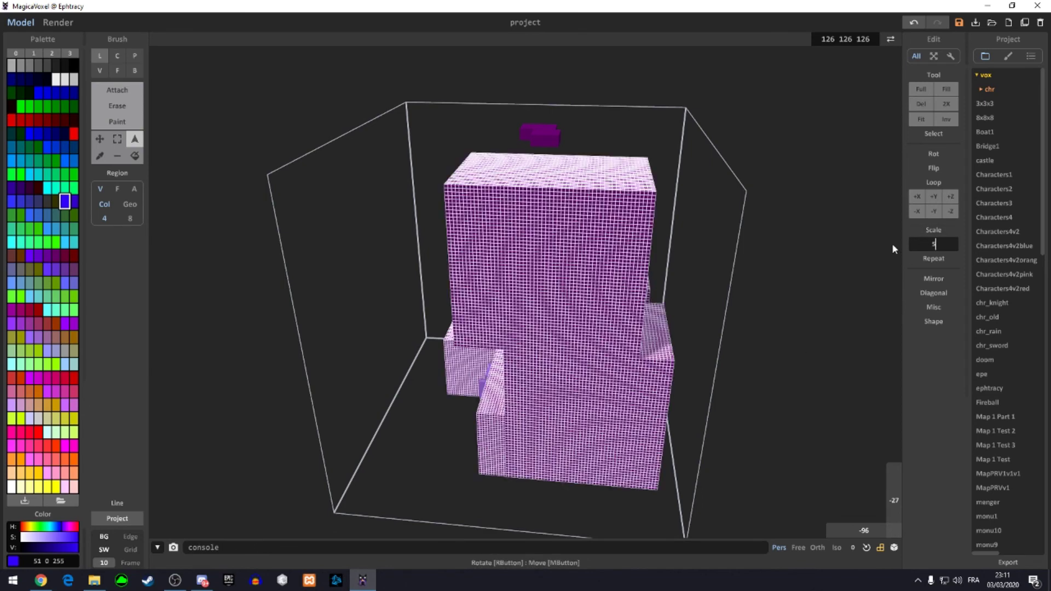
pyautogui.moveTo(482, 263)
pyautogui.mouseDown(button='right')
pyautogui.moveTo(669, 225)
pyautogui.moveTo(637, 280)
pyautogui.moveTo(646, 307)
pyautogui.mouseUp(button='right')
pyautogui.hotkey('ctrl', 'z')
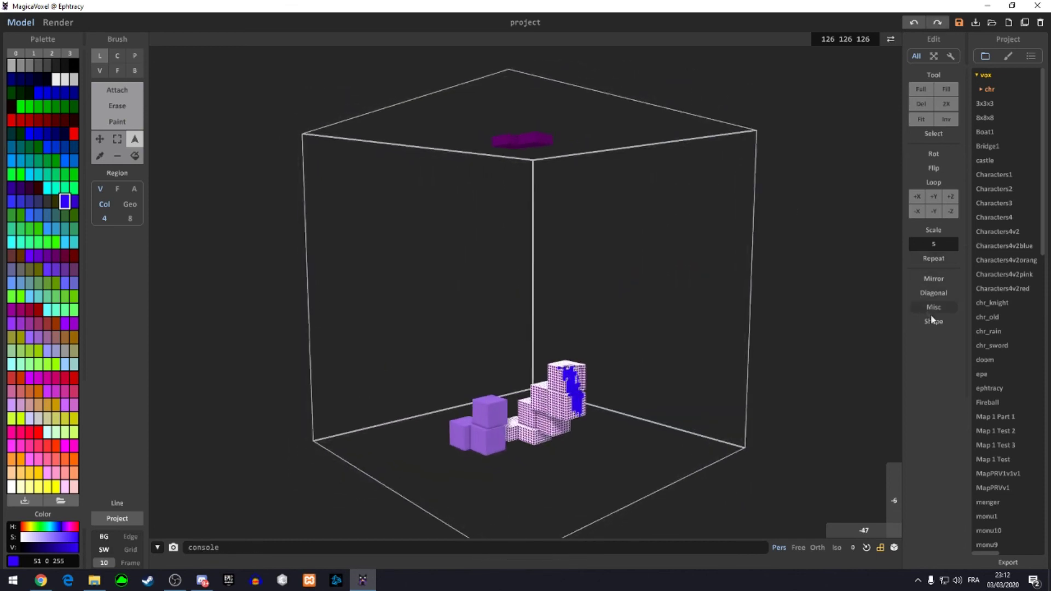
pyautogui.moveTo(684, 306); pyautogui.dragTo(871, 310, button='right')
# - Mirror the selected model along X and Z, then set the brush to Voxel Attach
pyautogui.click(933, 279)
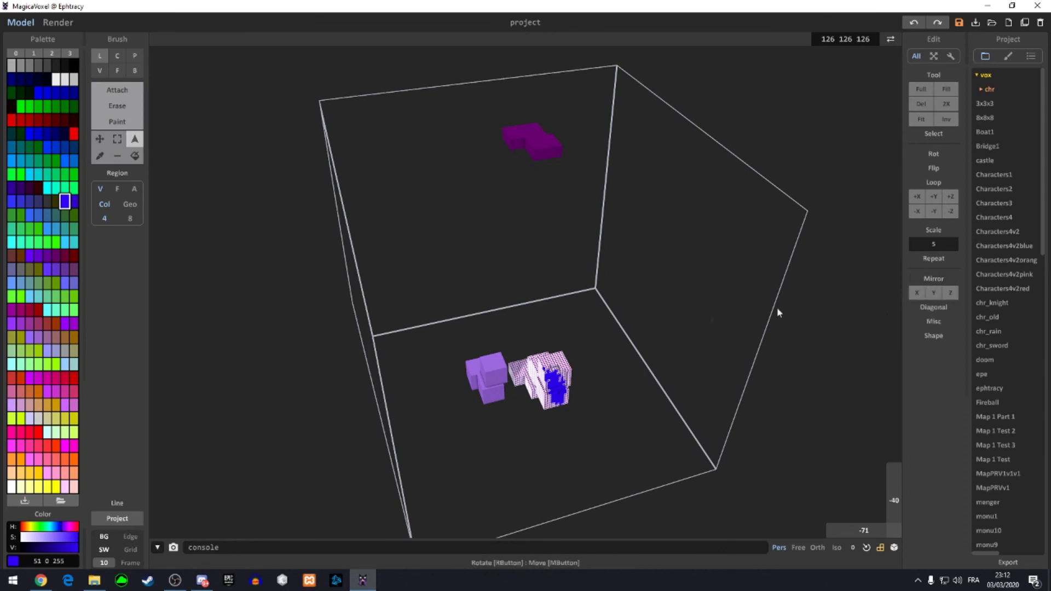
pyautogui.click(918, 291)
pyautogui.moveTo(664, 330); pyautogui.dragTo(642, 339, button='right')
pyautogui.scroll(-3, 642, 340)
pyautogui.click(949, 294)
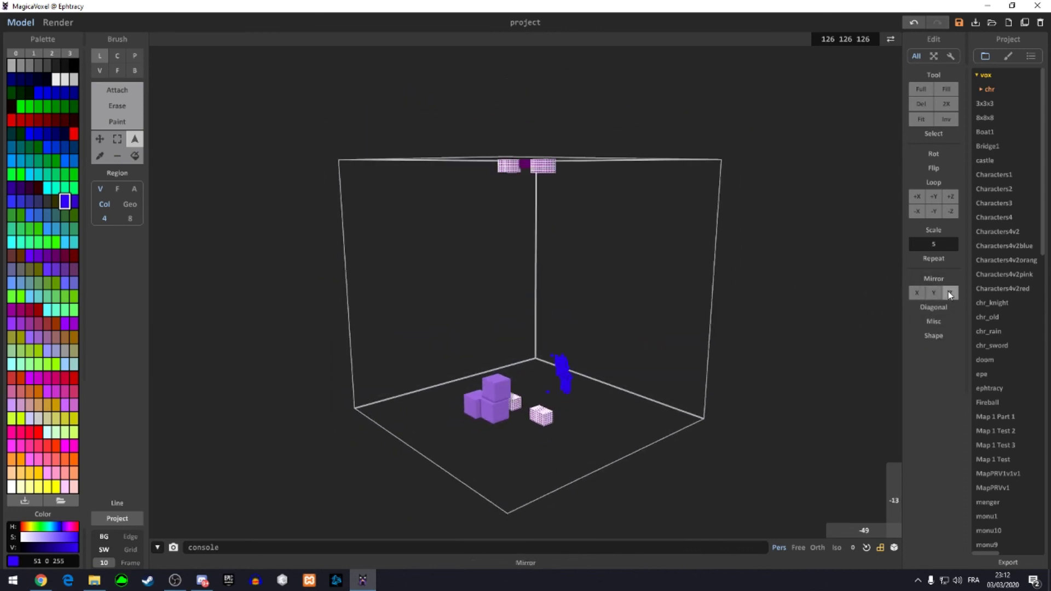
pyautogui.moveTo(664, 270); pyautogui.dragTo(664, 317, button='right')
pyautogui.scroll(2, 665, 317)
pyautogui.scroll(3, 665, 317)
pyautogui.scroll(-2, 663, 317)
pyautogui.scroll(4, 544, 402)
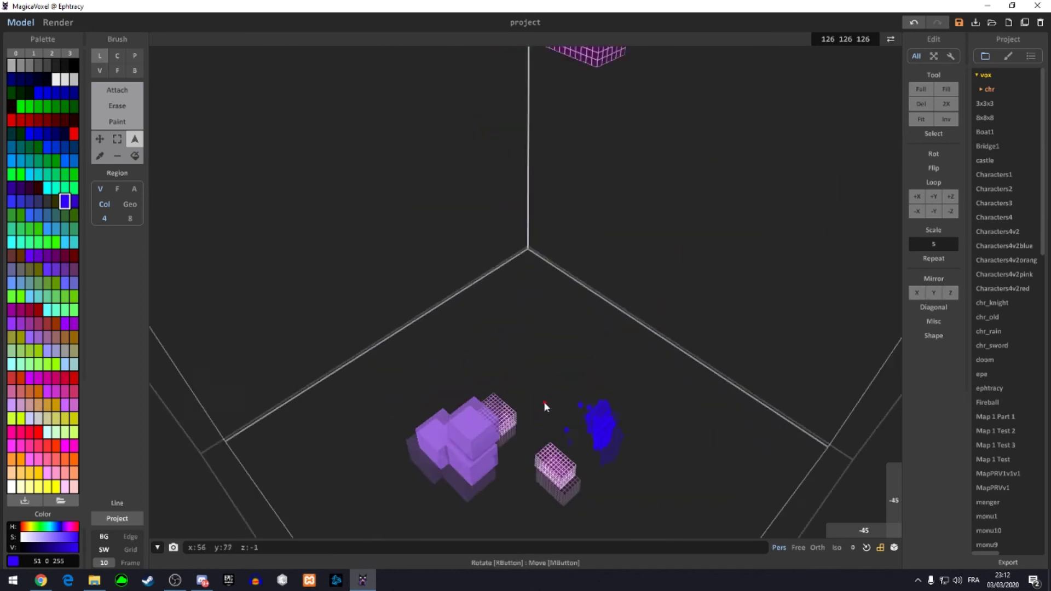
pyautogui.click(100, 69)
pyautogui.click(100, 93)
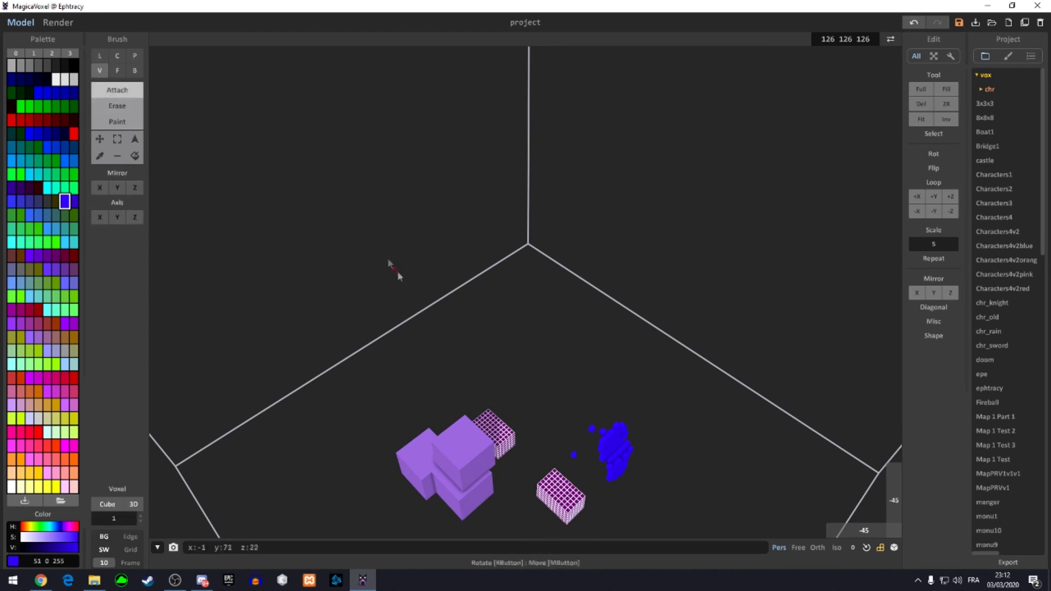
# - Set the voxel brush size to 5
pyautogui.scroll(2, 555, 307)
pyautogui.moveTo(555, 306); pyautogui.dragTo(140, 299, button='right')
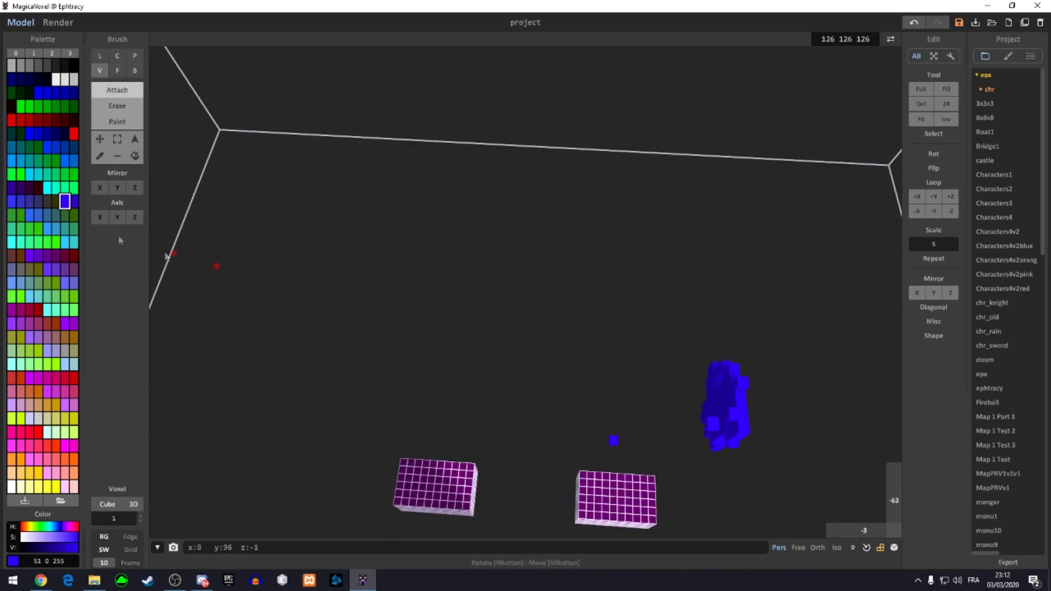
pyautogui.click(113, 518)
pyautogui.write('5')
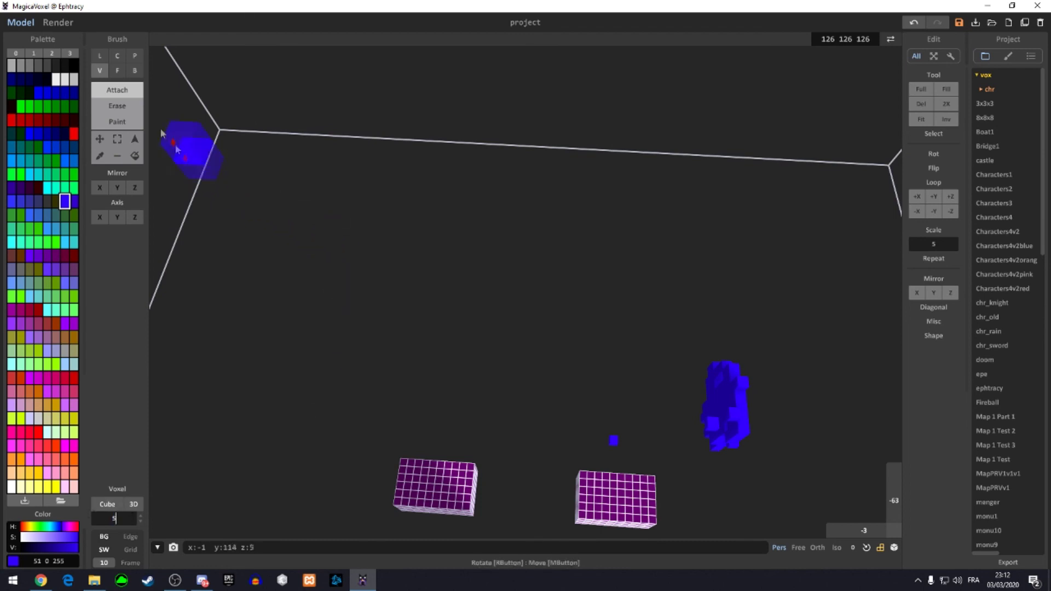
# - Try mirror painting across X, Y and Z, then switch all mirroring off
pyautogui.click(99, 192)
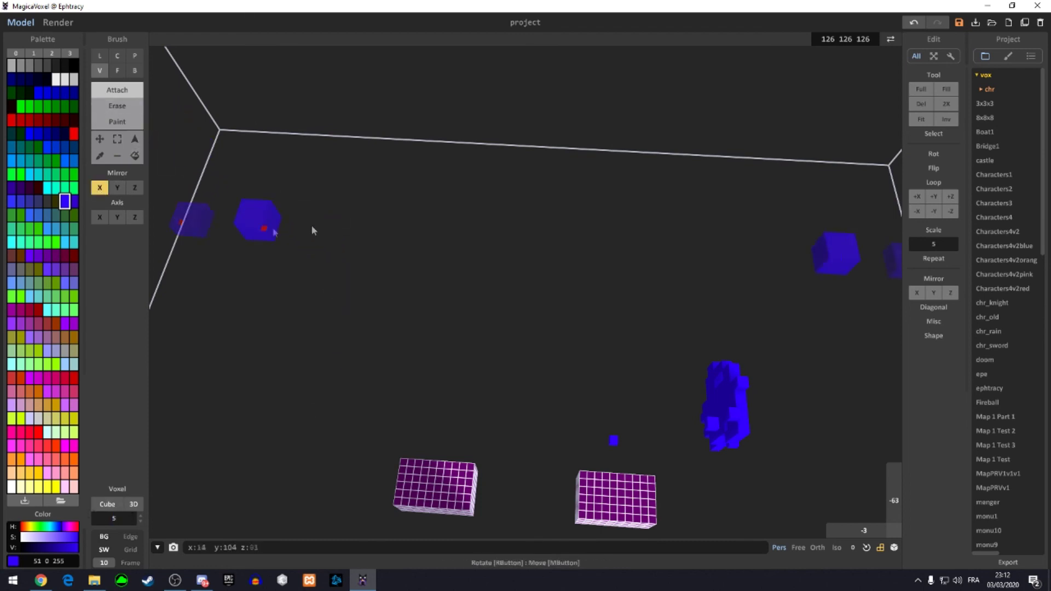
pyautogui.click(99, 189)
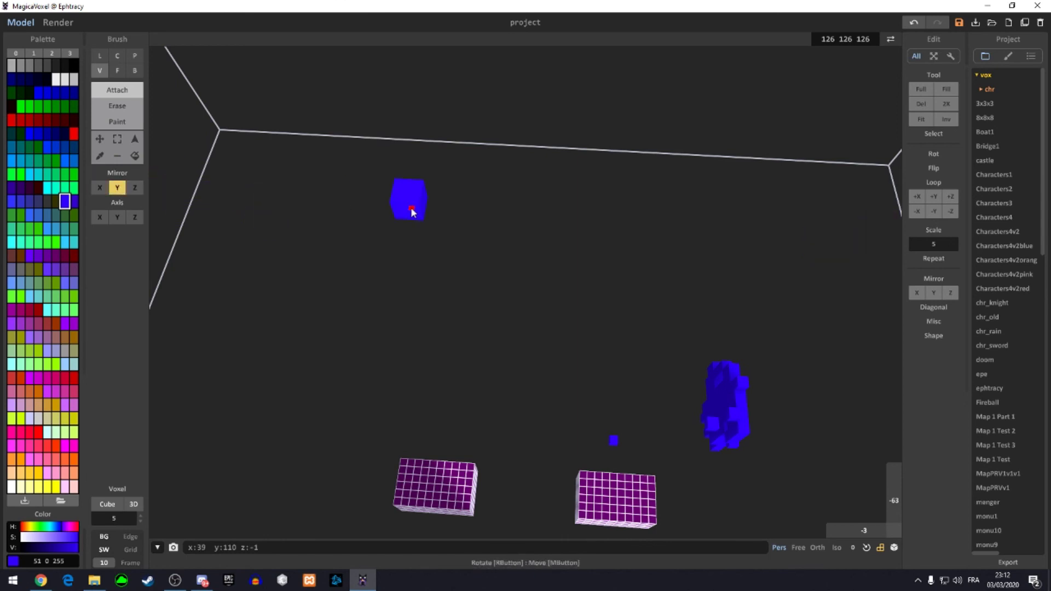
pyautogui.moveTo(411, 208); pyautogui.dragTo(438, 176, button='right')
pyautogui.scroll(-5, 458, 215)
pyautogui.scroll(-5, 458, 216)
pyautogui.scroll(-3, 458, 215)
pyautogui.click(135, 187)
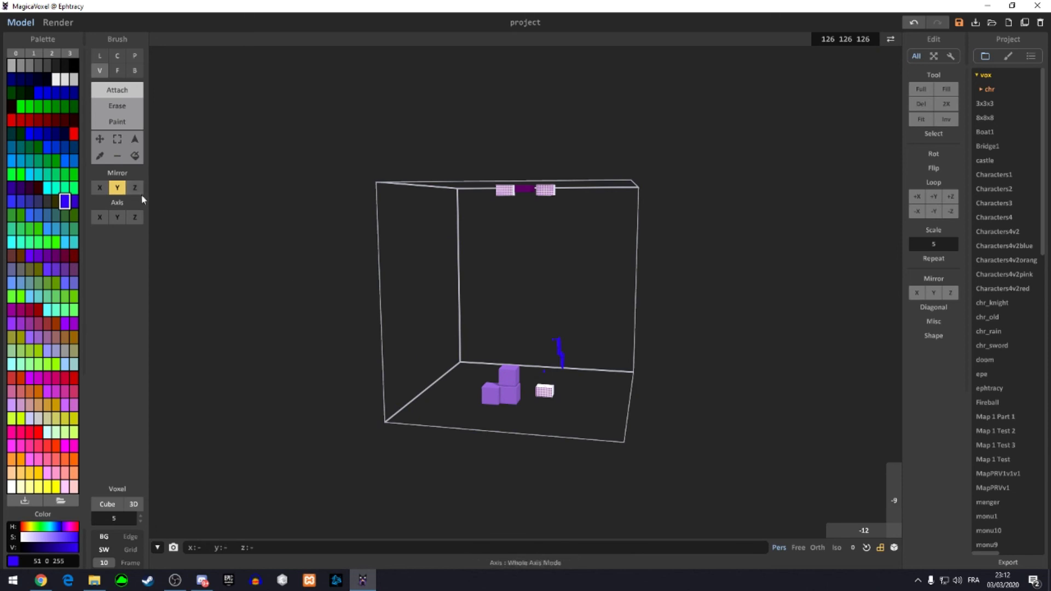
pyautogui.scroll(4, 529, 416)
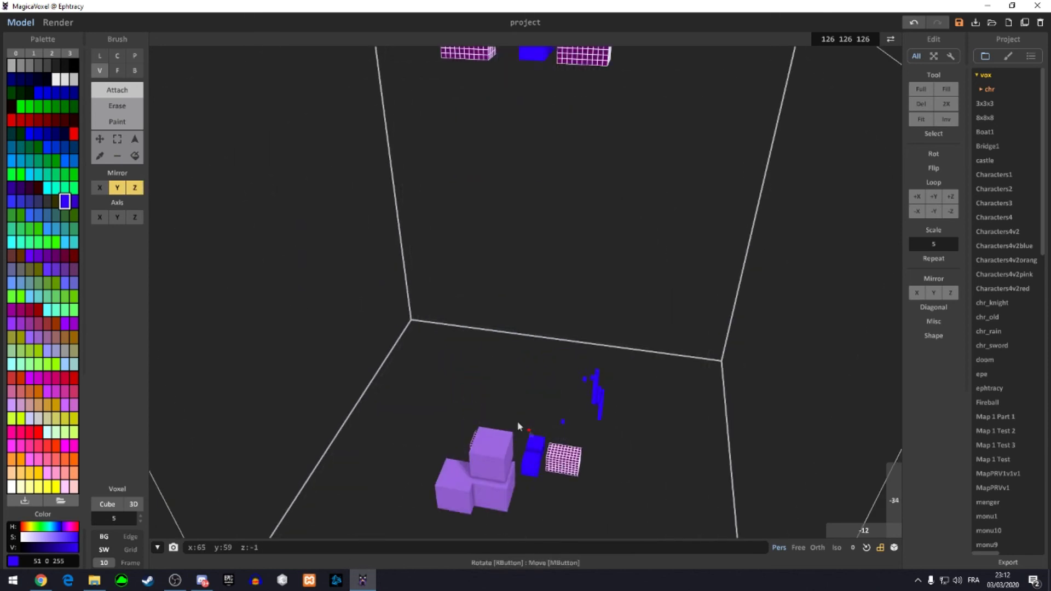
pyautogui.click(99, 188)
pyautogui.scroll(-2, 404, 366)
pyautogui.scroll(-2, 403, 367)
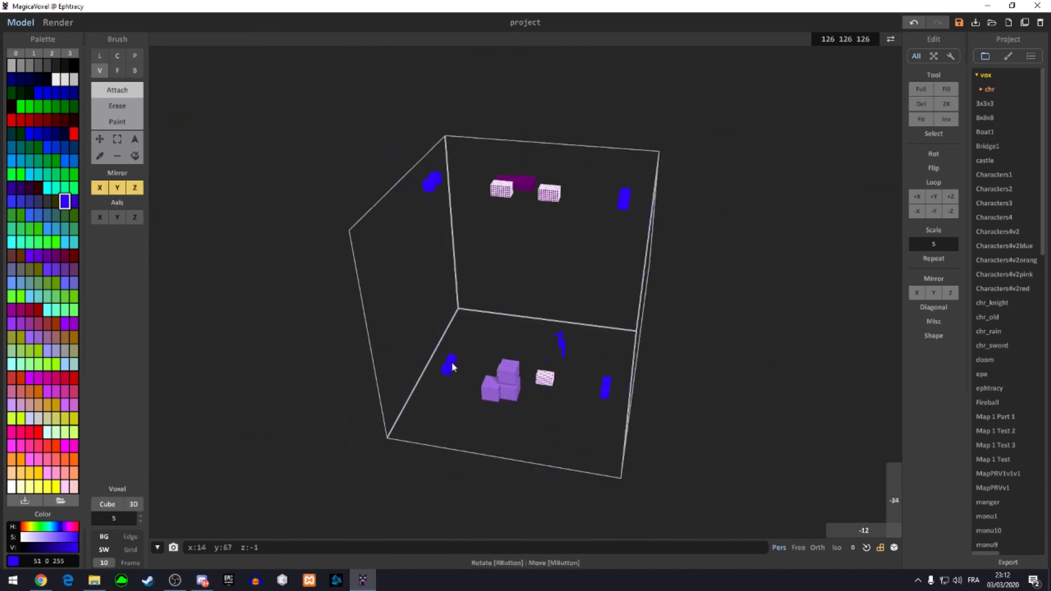
pyautogui.click(135, 188)
pyautogui.click(99, 188)
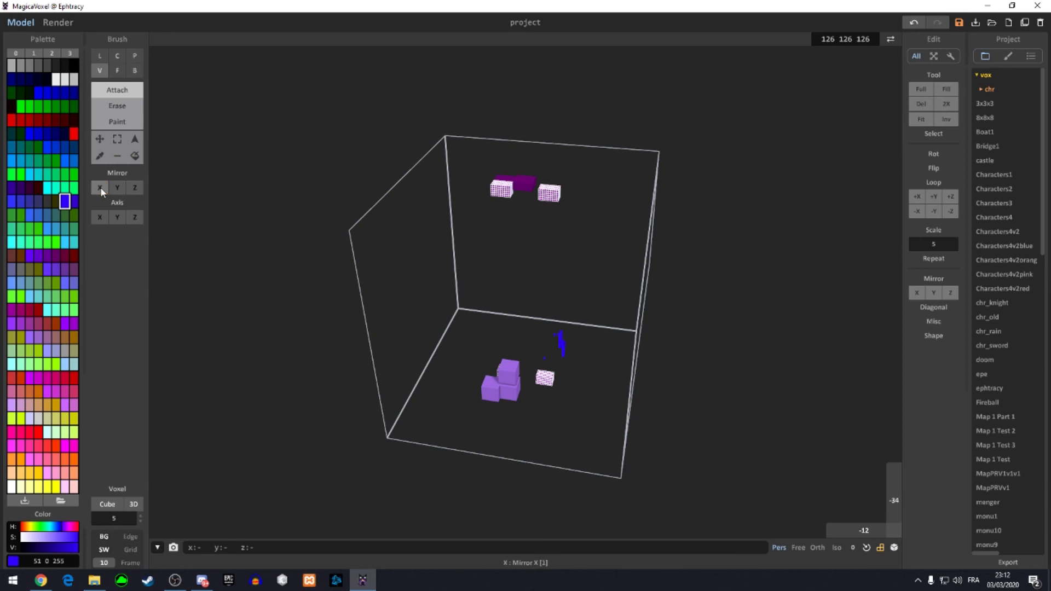
# - Turn whole-axis painting on for several axes, then switch it off again
pyautogui.click(100, 217)
pyautogui.click(135, 217)
pyautogui.click(100, 217)
pyautogui.scroll(2, 573, 381)
pyautogui.scroll(3, 573, 381)
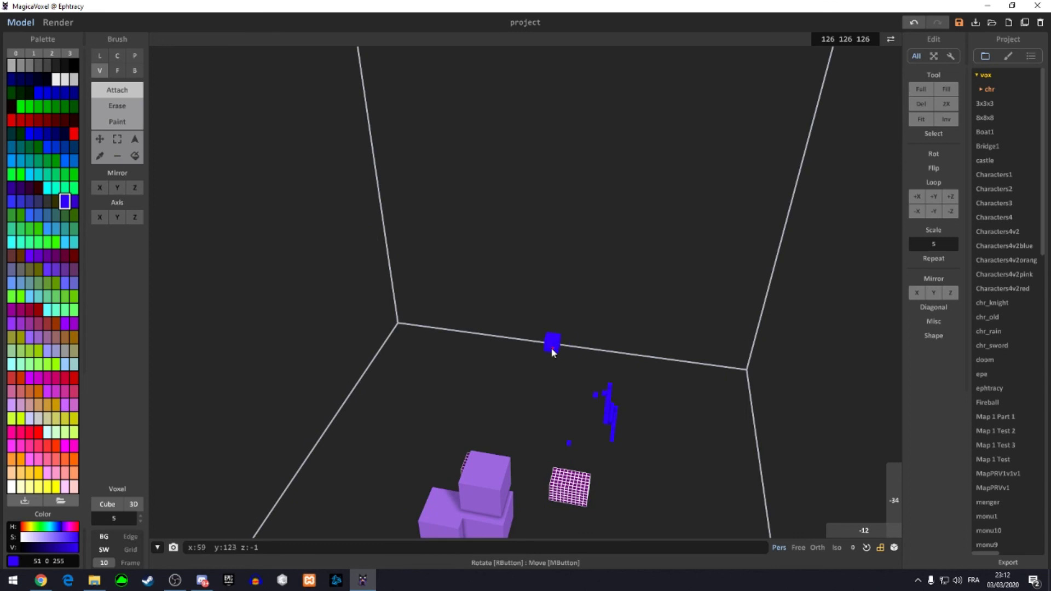
# - Undo and redo the last model change, then bring up the Render workspace
pyautogui.click(914, 22)
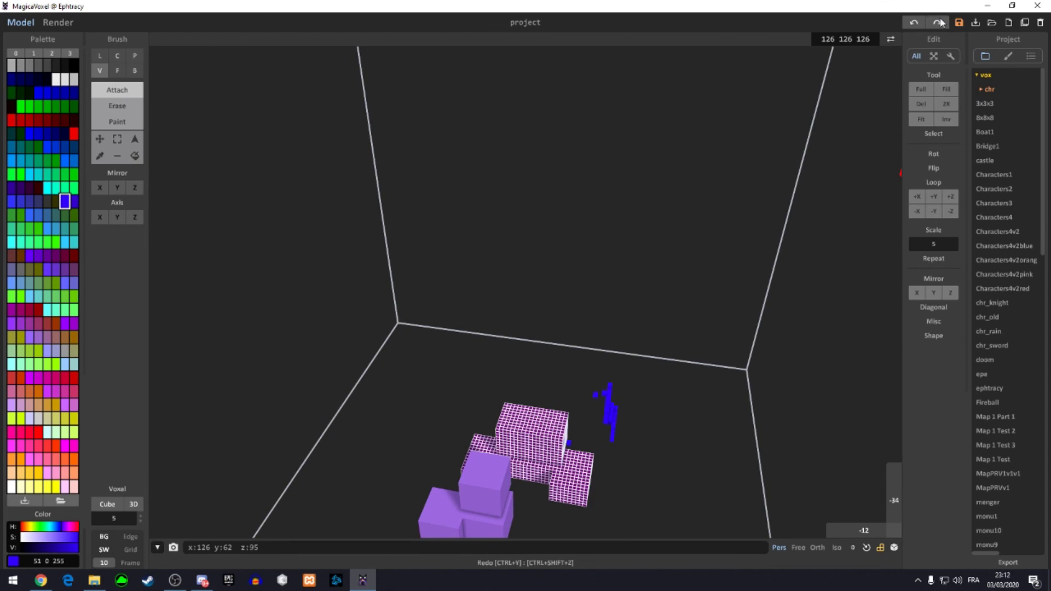
pyautogui.click(939, 22)
pyautogui.click(57, 21)
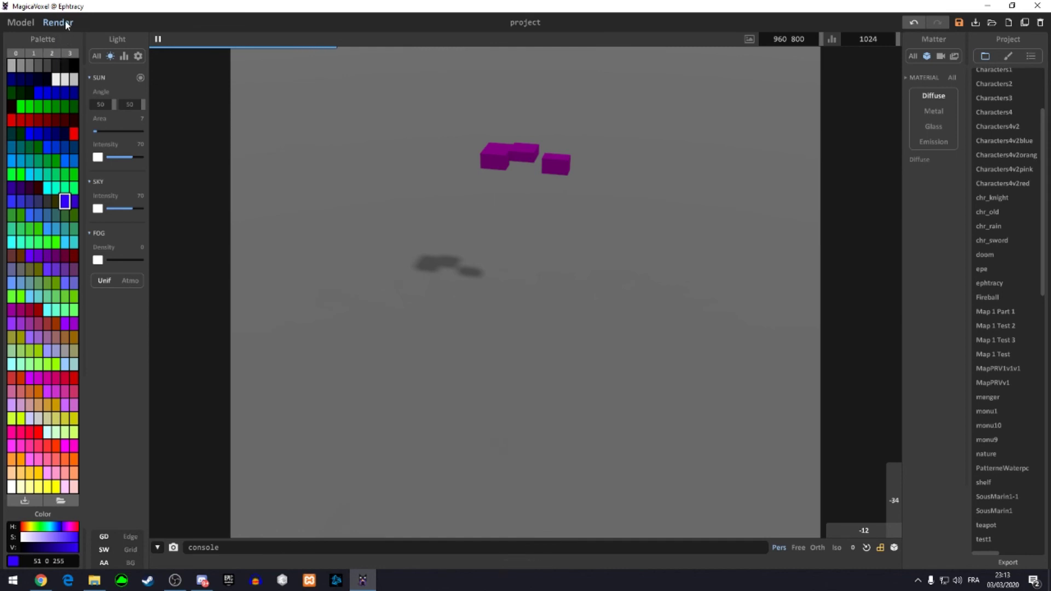
# - Orbit the path-traced render to see the three magenta blocks from another angle
pyautogui.moveTo(466, 177); pyautogui.dragTo(522, 241, button='right')
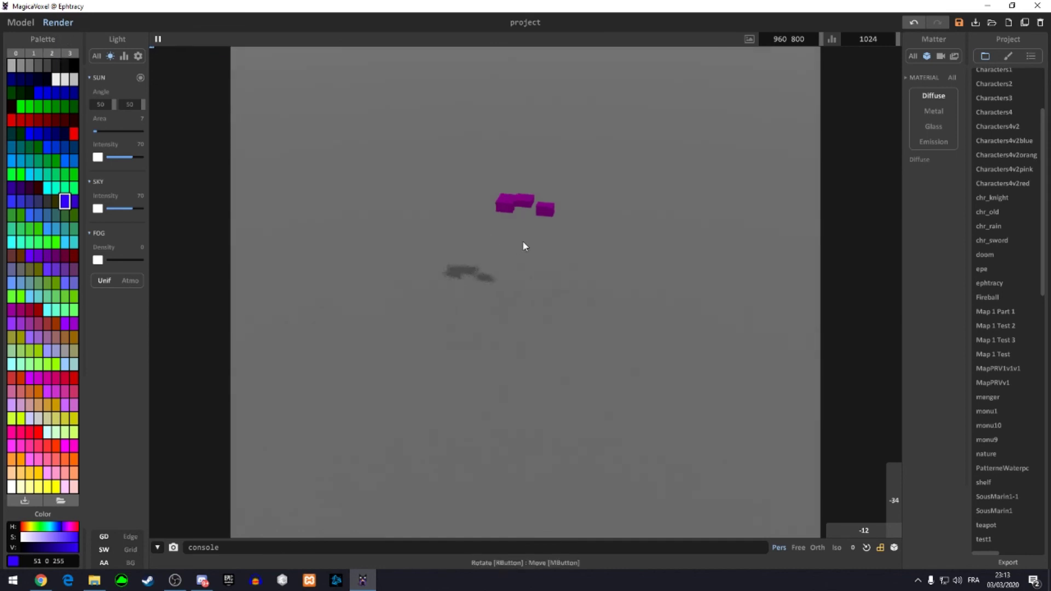